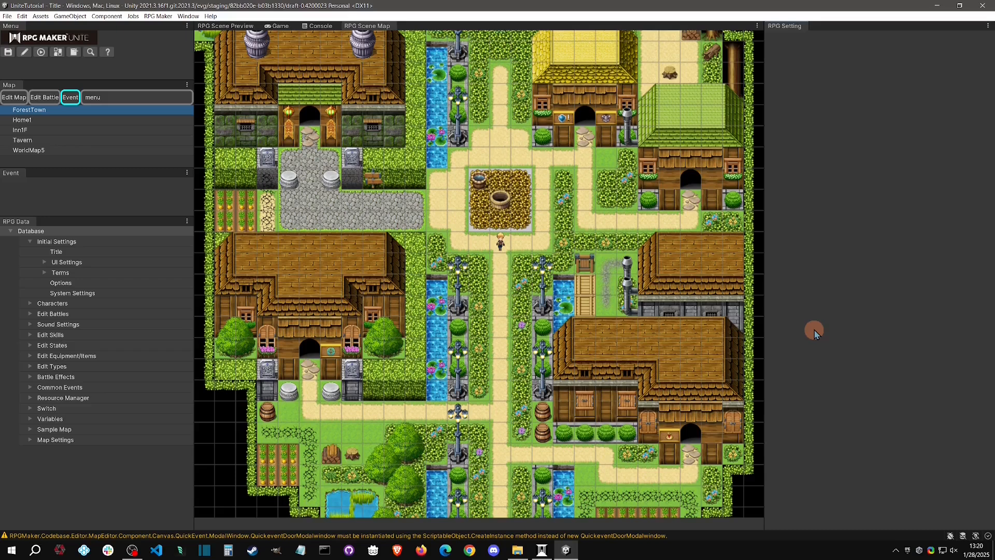
{"action": "middle_click_drag", "start_coordinate": [639, 151], "coordinate": [579, 239]}
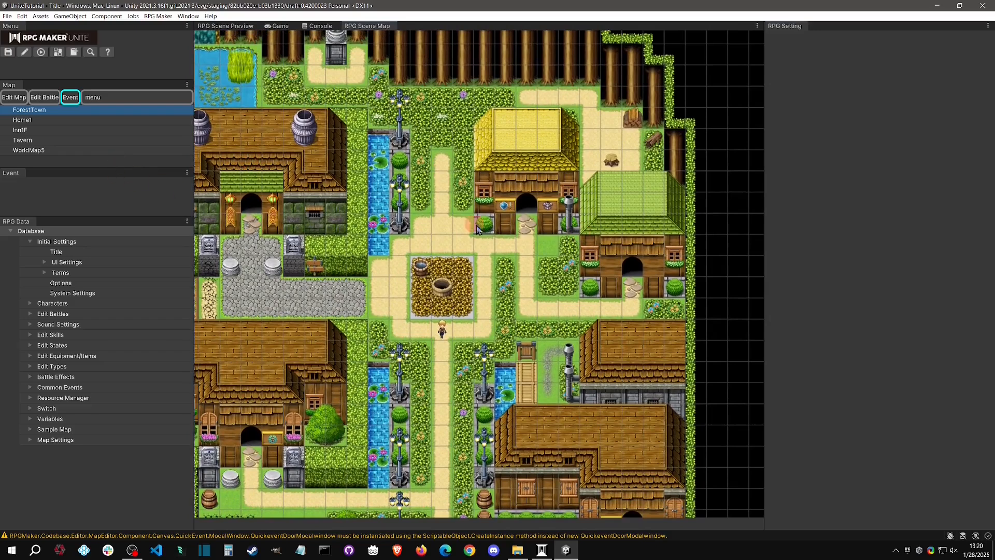
{"action": "scroll", "coordinate": [635, 293], "scroll_direction": "up", "scroll_amount": 4}
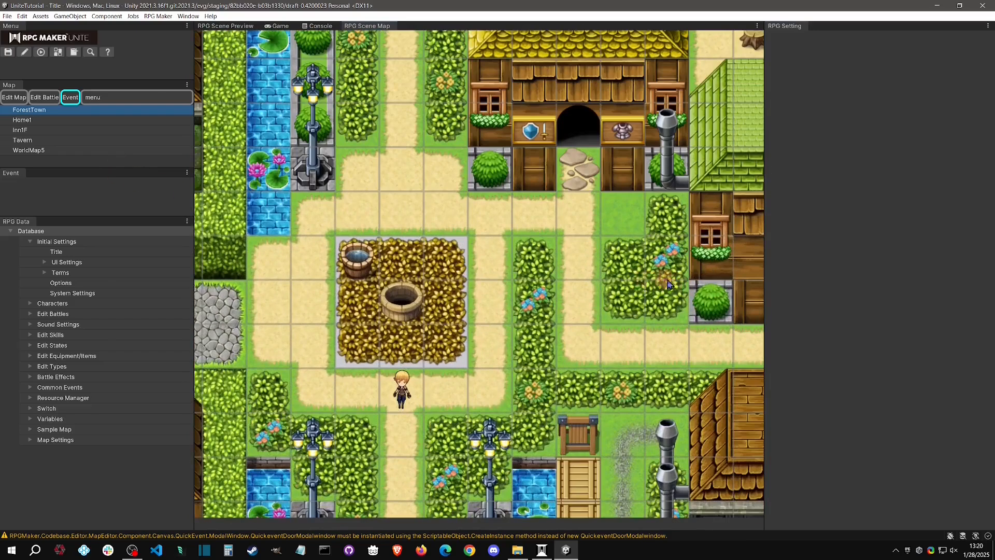
{"action": "double_click", "coordinate": [623, 270]}
{"action": "scroll", "coordinate": [519, 259], "scroll_direction": "up", "scroll_amount": 4}
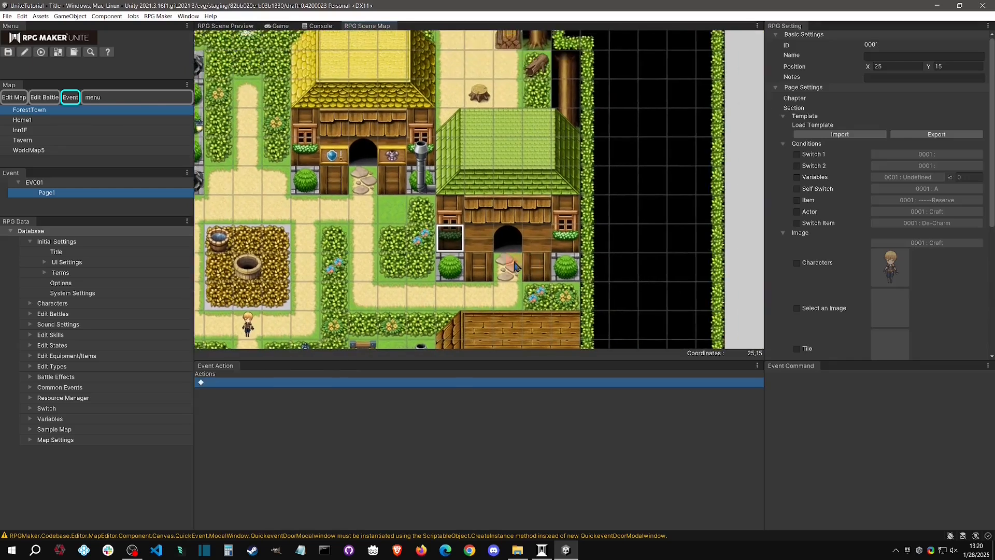
{"action": "scroll", "coordinate": [521, 269], "scroll_direction": "down", "scroll_amount": 2}
{"action": "right_click", "coordinate": [449, 258]}
{"action": "left_click", "coordinate": [474, 275]}
{"action": "left_click", "coordinate": [518, 293]}
Start a Move quick event on the green-roofed house's doorway and choose Home1 as its destination map
{"action": "right_click", "coordinate": [536, 381]}
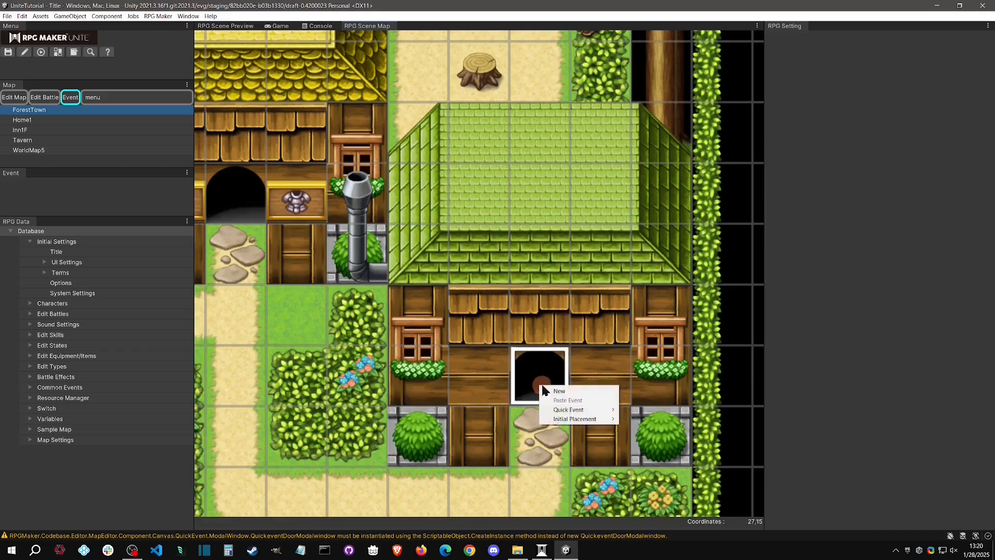
{"action": "mouse_move", "coordinate": [568, 412]}
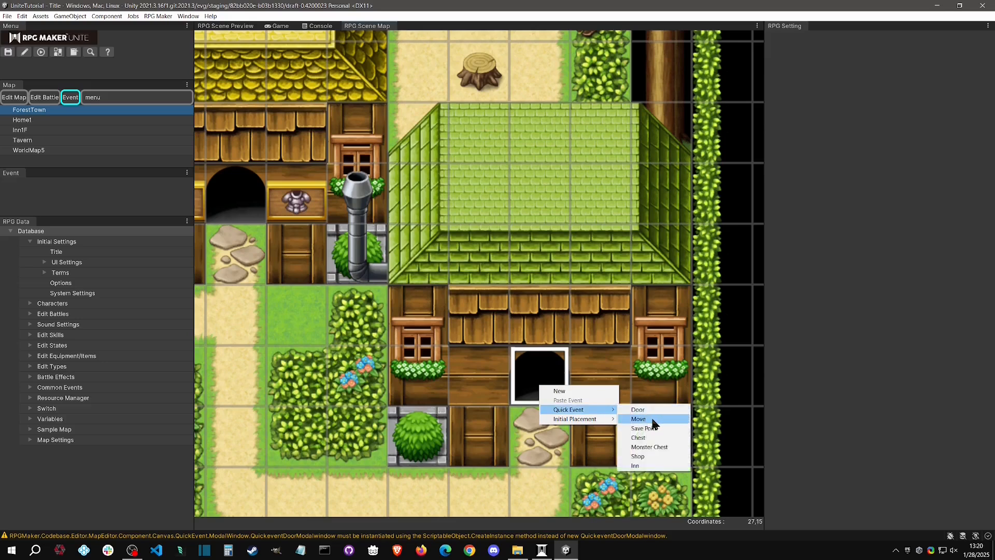
{"action": "left_click", "coordinate": [654, 421]}
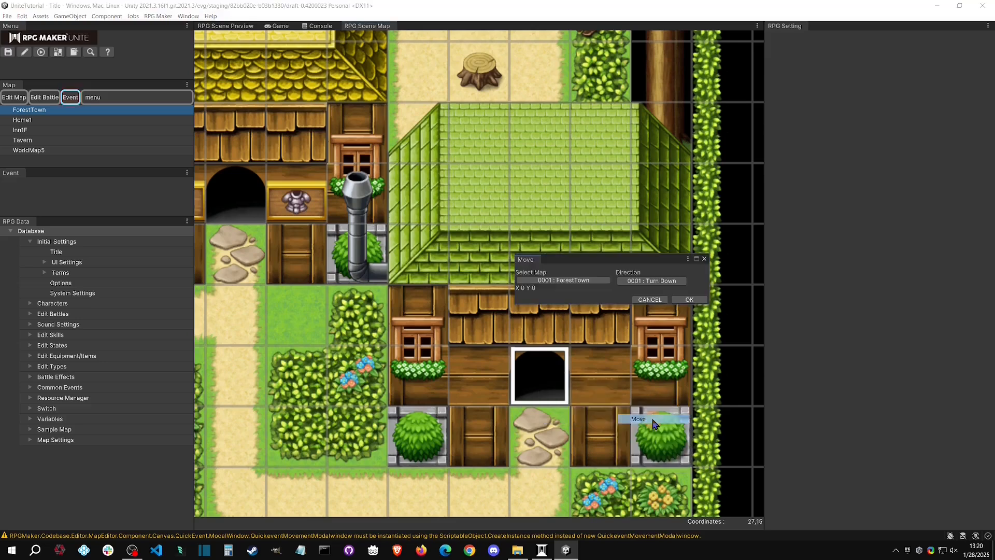
{"action": "left_click", "coordinate": [580, 282]}
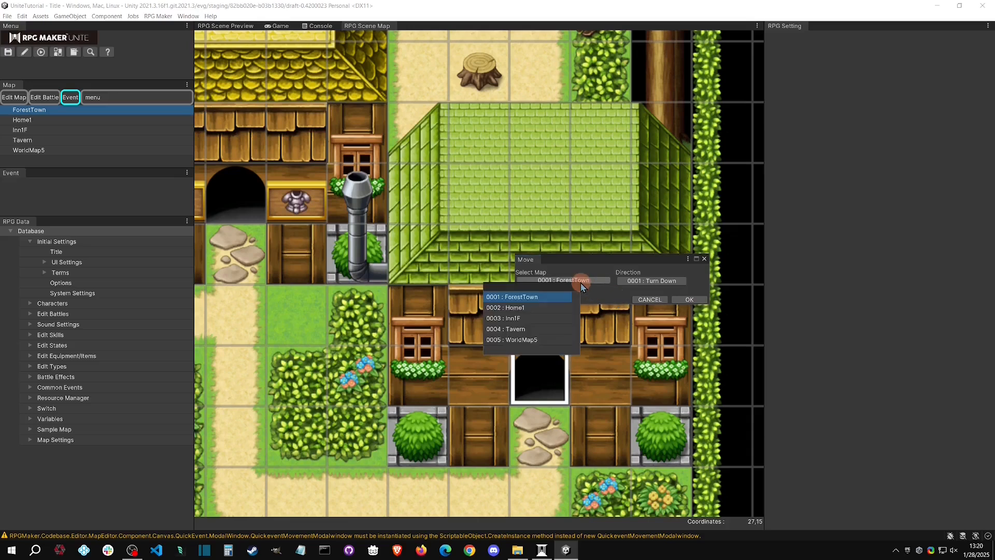
{"action": "left_click", "coordinate": [546, 309]}
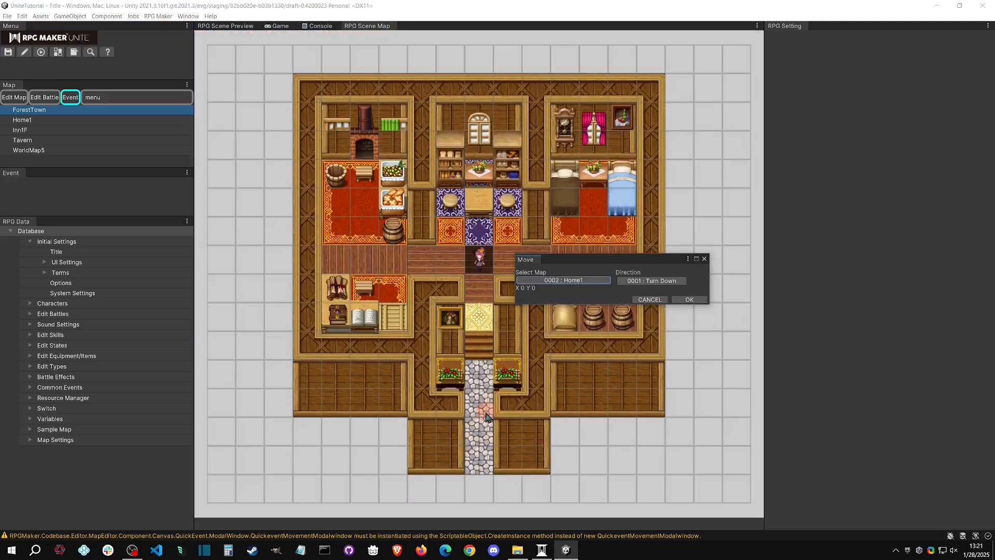
Set the move destination to the stone path tile at X 9, Y 13 with direction Turn Up, and create the event
{"action": "left_click", "coordinate": [481, 436]}
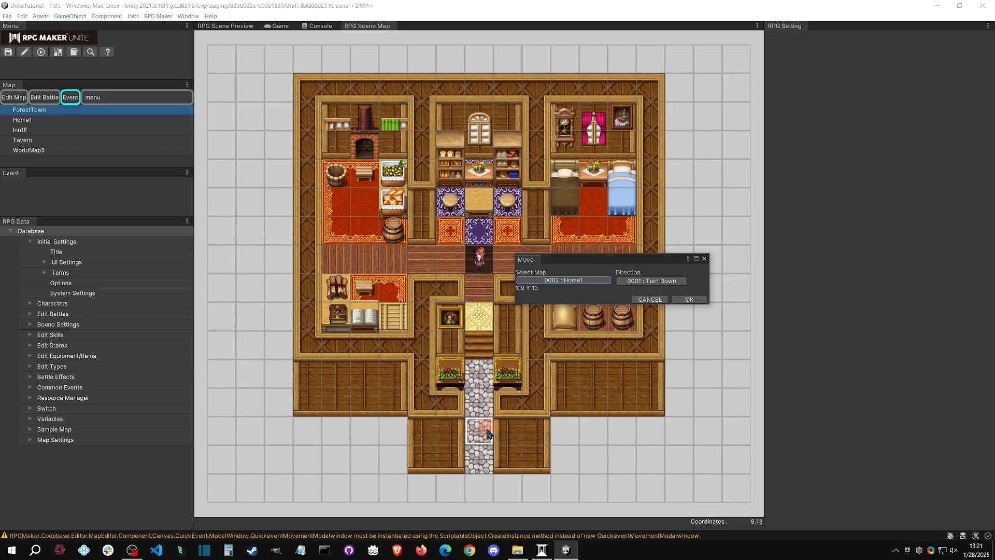
{"action": "left_click", "coordinate": [654, 283]}
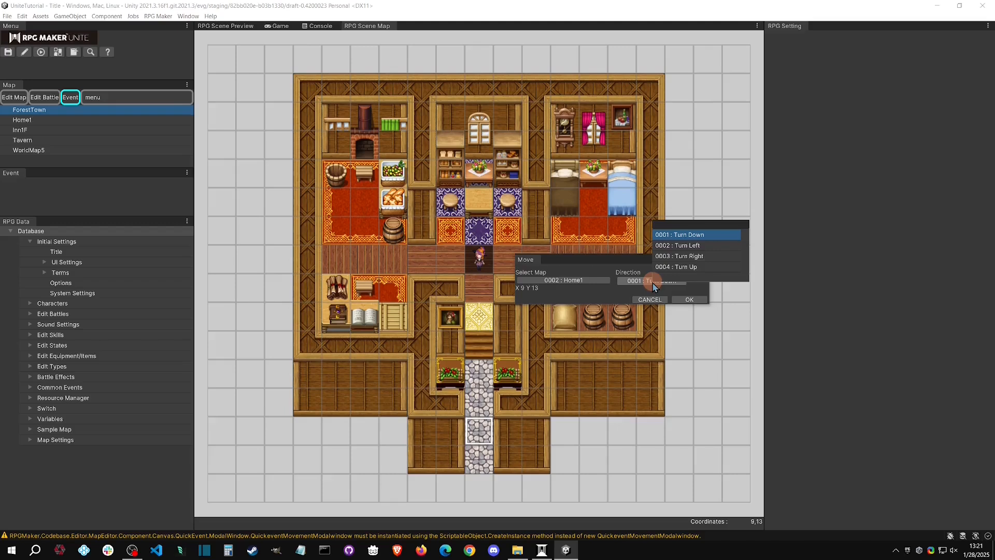
{"action": "left_click", "coordinate": [701, 266]}
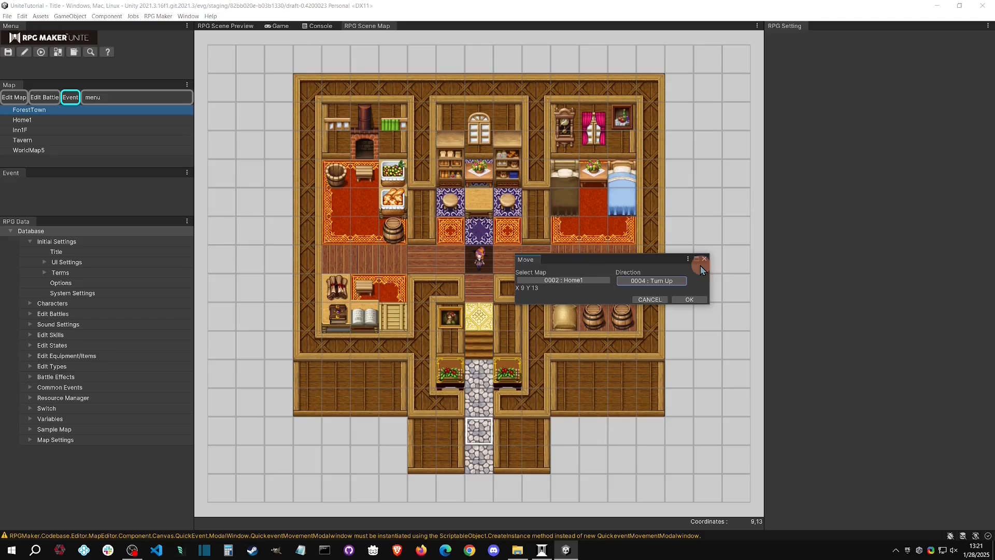
{"action": "left_click", "coordinate": [697, 301]}
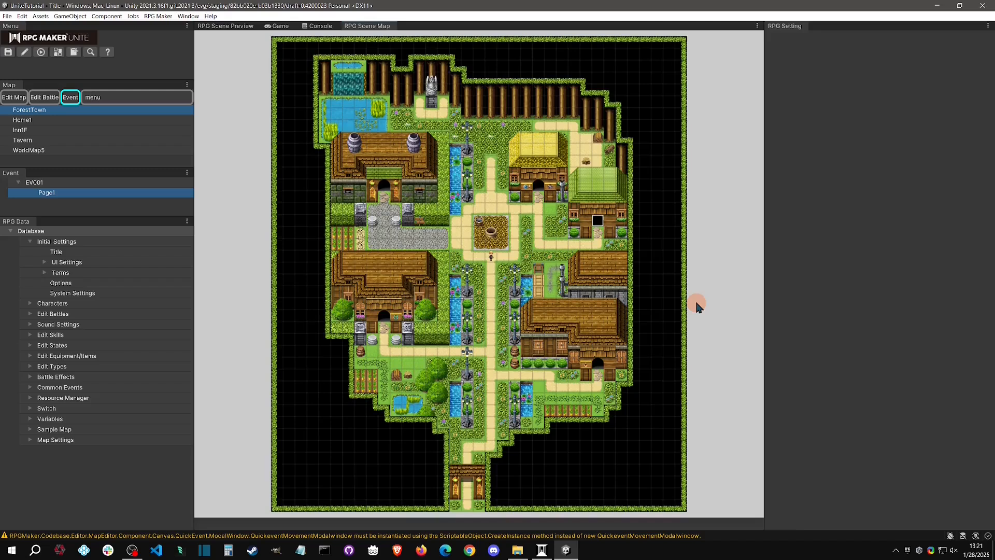
Open the Home1 map for event editing
{"action": "scroll", "coordinate": [555, 111], "scroll_direction": "up", "scroll_amount": 3}
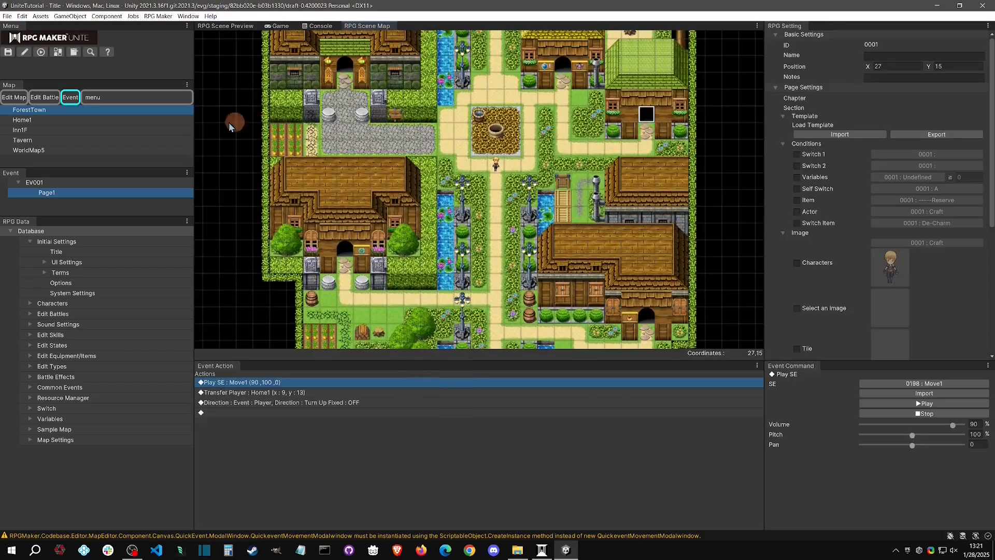
{"action": "left_click", "coordinate": [23, 120]}
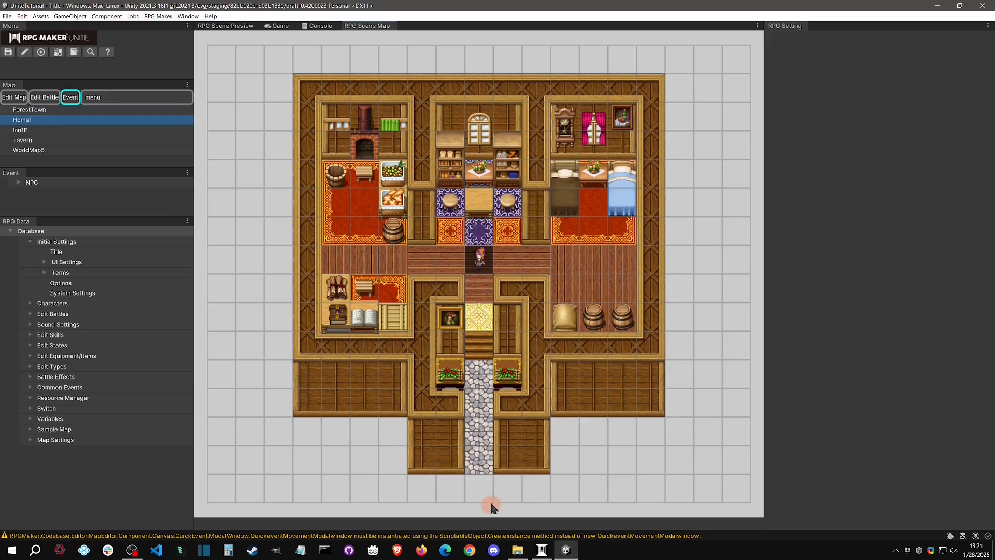
{"action": "double_click", "coordinate": [486, 464]}
{"action": "scroll", "coordinate": [482, 324], "scroll_direction": "up", "scroll_amount": 3}
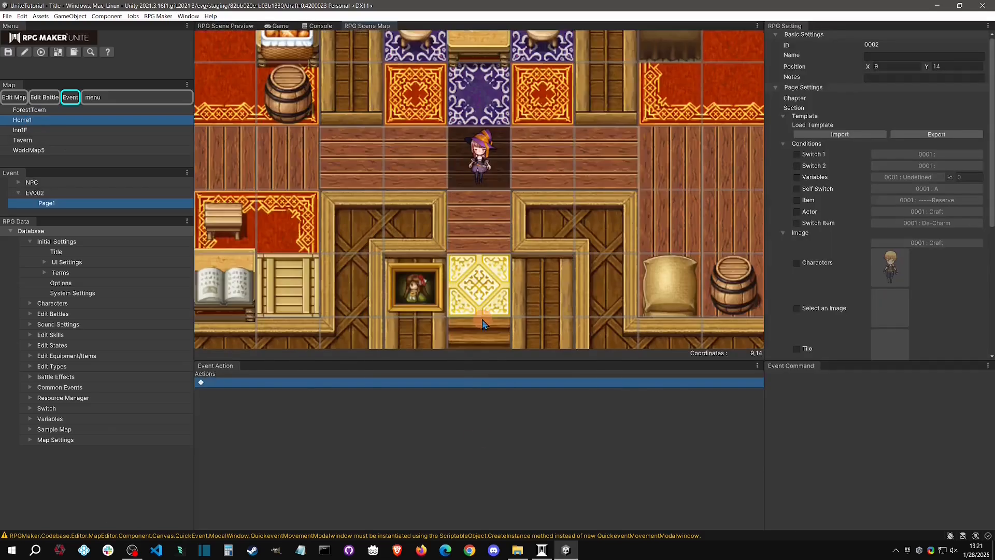
{"action": "scroll", "coordinate": [482, 324], "scroll_direction": "down", "scroll_amount": 3}
{"action": "right_click", "coordinate": [482, 334]}
{"action": "left_click", "coordinate": [514, 340]}
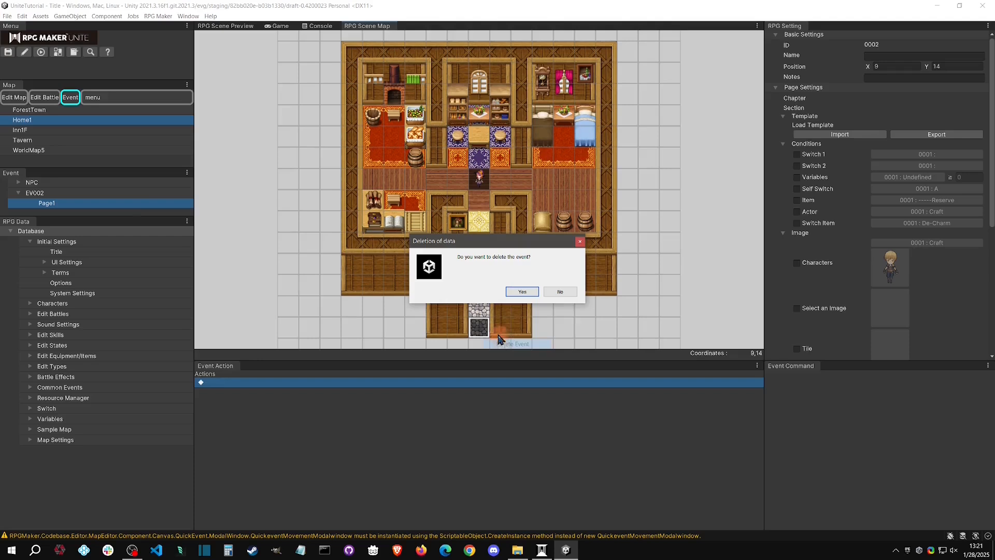
{"action": "left_click", "coordinate": [520, 291]}
Add a Move quick event on Home1's lowest path tile (9,14), leading to ForestTown at X 27, Y 16 with direction Turn Down
{"action": "right_click", "coordinate": [482, 336]}
{"action": "mouse_move", "coordinate": [518, 359]}
{"action": "left_click", "coordinate": [581, 367]}
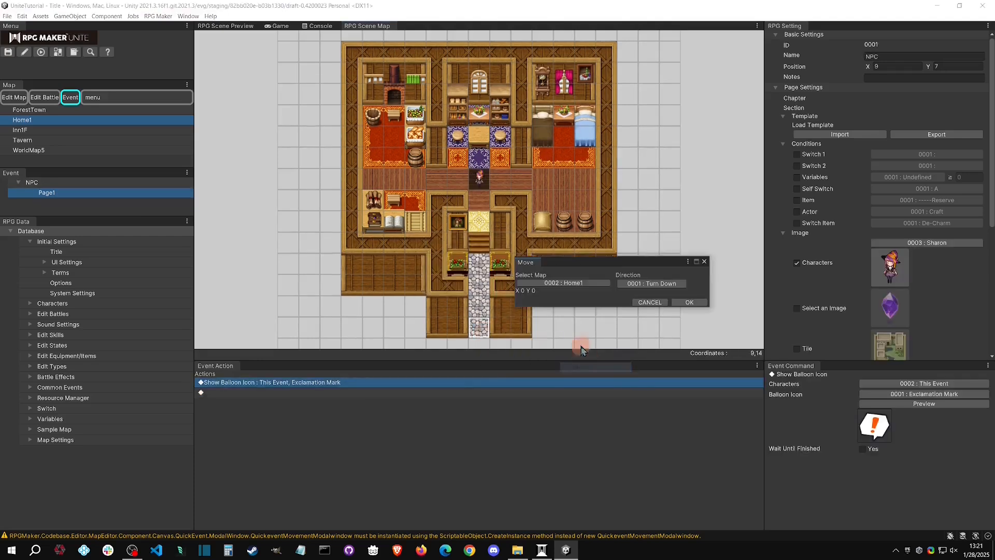
{"action": "left_click", "coordinate": [601, 283]}
{"action": "left_click", "coordinate": [567, 298]}
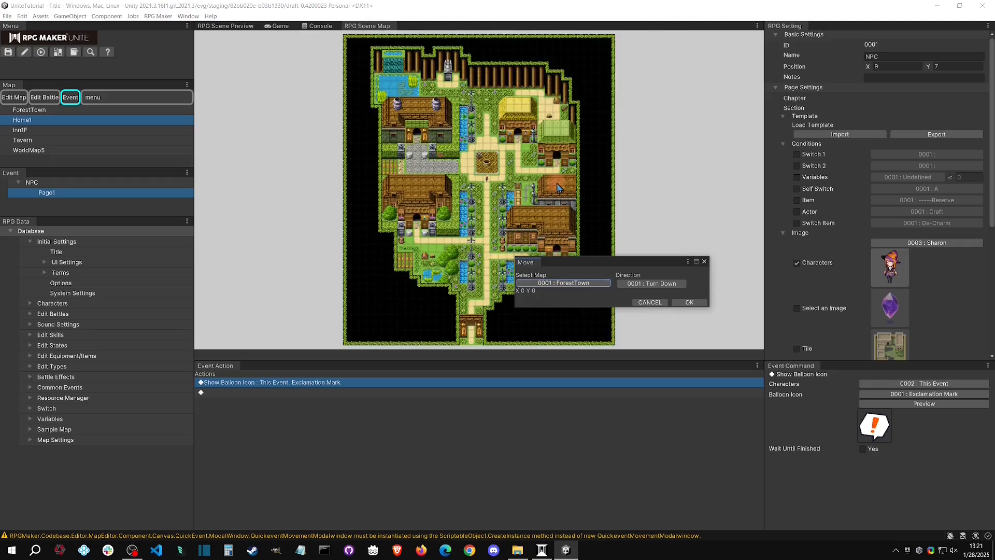
{"action": "left_click", "coordinate": [577, 157]}
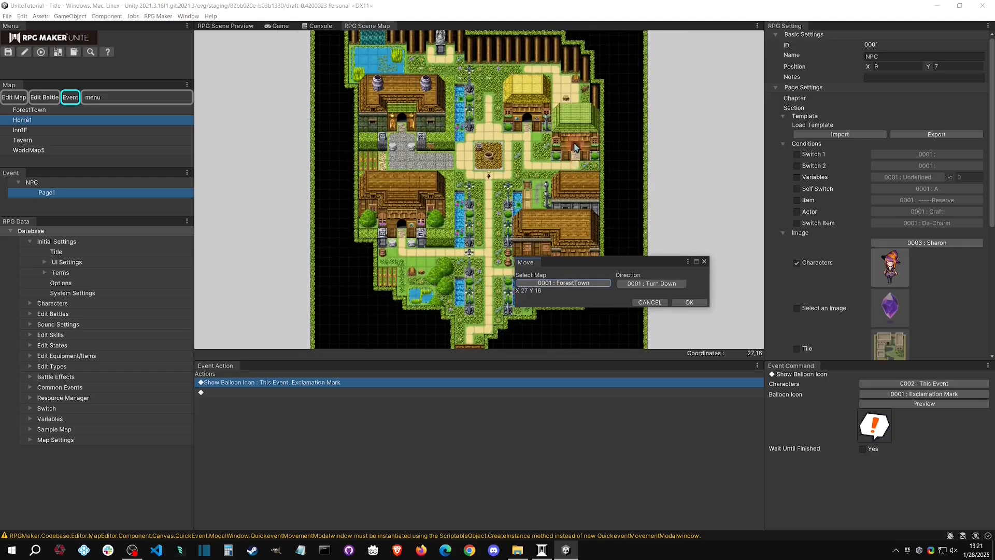
{"action": "left_click", "coordinate": [651, 286]}
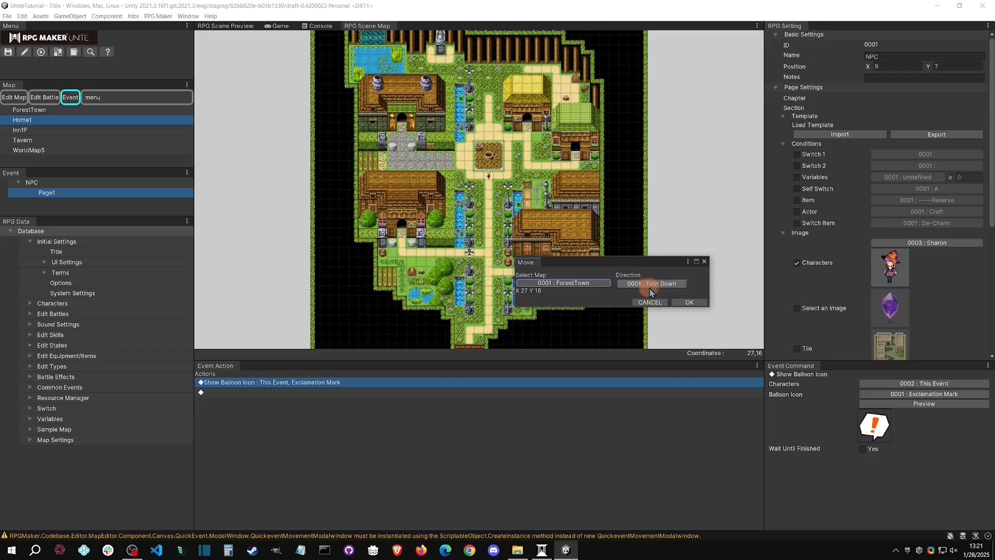
{"action": "left_click", "coordinate": [689, 303]}
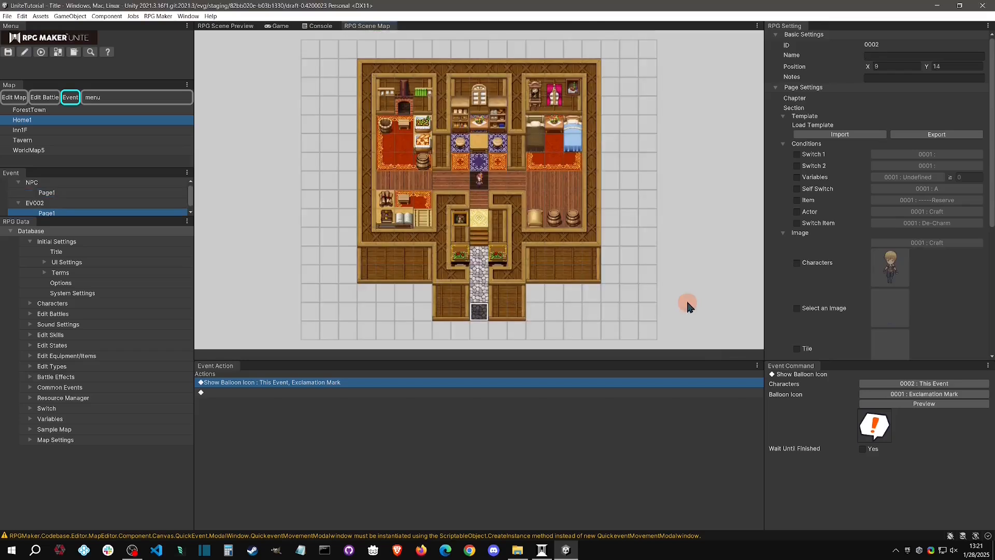
Return to the ForestTown map for event editing
{"action": "left_click", "coordinate": [21, 110]}
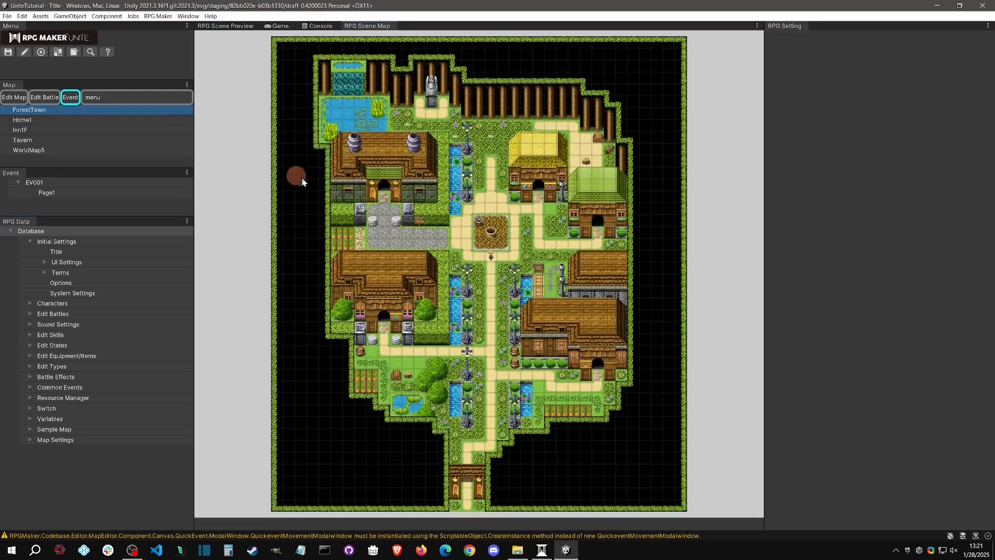
{"action": "scroll", "coordinate": [553, 214], "scroll_direction": "up", "scroll_amount": 2}
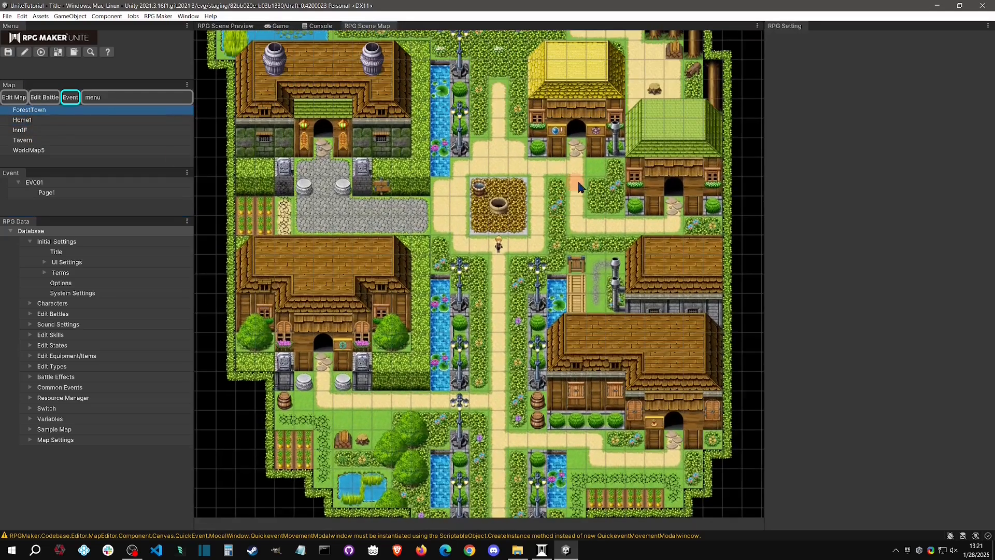
{"action": "double_click", "coordinate": [580, 159]}
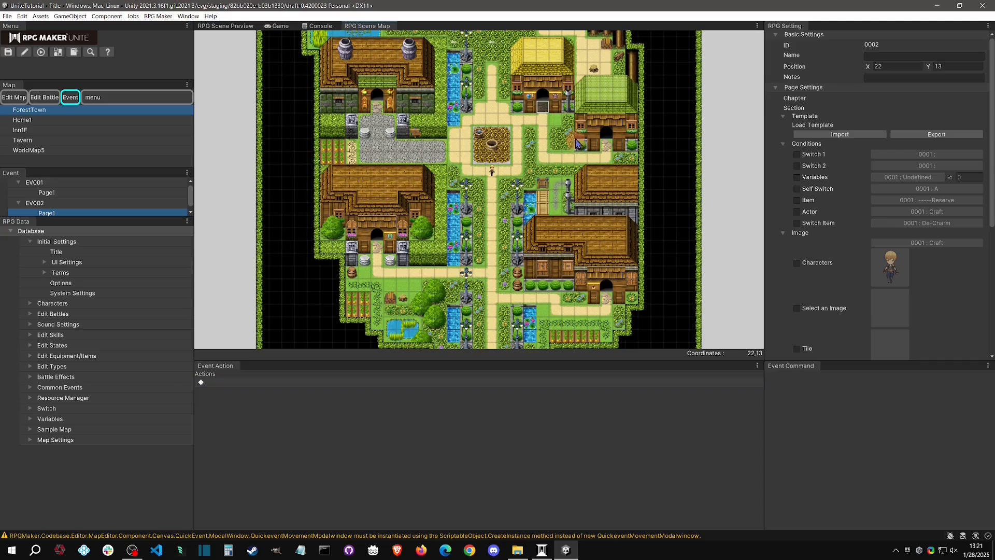
{"action": "scroll", "coordinate": [570, 95], "scroll_direction": "up", "scroll_amount": 2}
{"action": "middle_click_drag", "start_coordinate": [617, 115], "coordinate": [594, 201]}
{"action": "scroll", "coordinate": [571, 112], "scroll_direction": "up", "scroll_amount": 1}
{"action": "right_click", "coordinate": [576, 109]}
{"action": "left_click", "coordinate": [589, 125]}
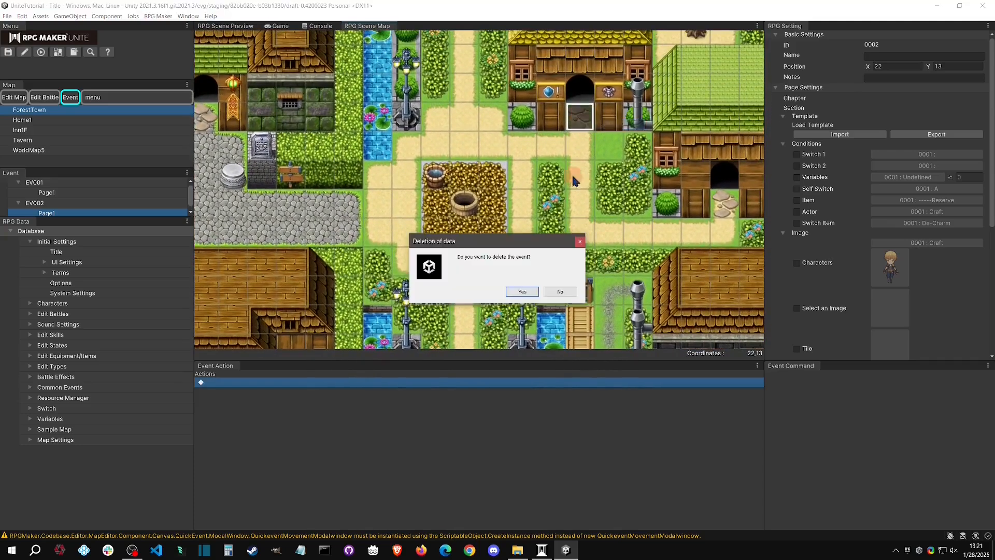
{"action": "left_click", "coordinate": [522, 292]}
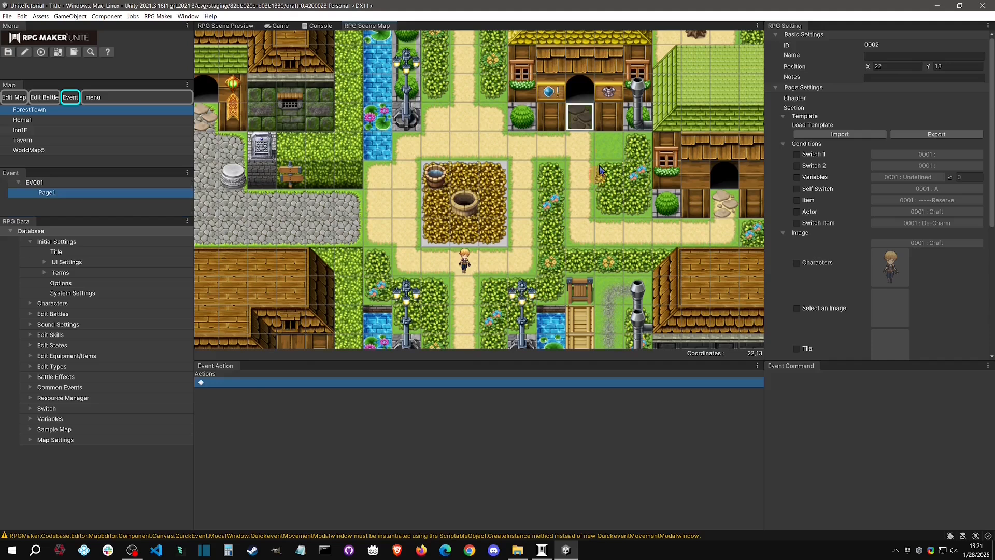
Start a Door quick event on the yellow-roofed building's doorway, with its destination in the Tavern map at X 16, Y 13
{"action": "right_click", "coordinate": [581, 94]}
{"action": "mouse_move", "coordinate": [610, 121]}
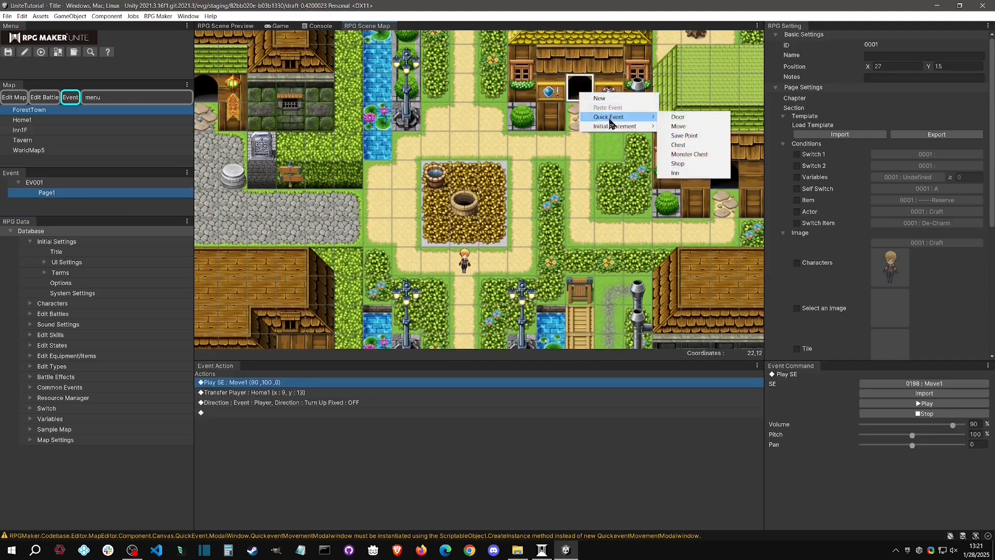
{"action": "left_click", "coordinate": [679, 117]}
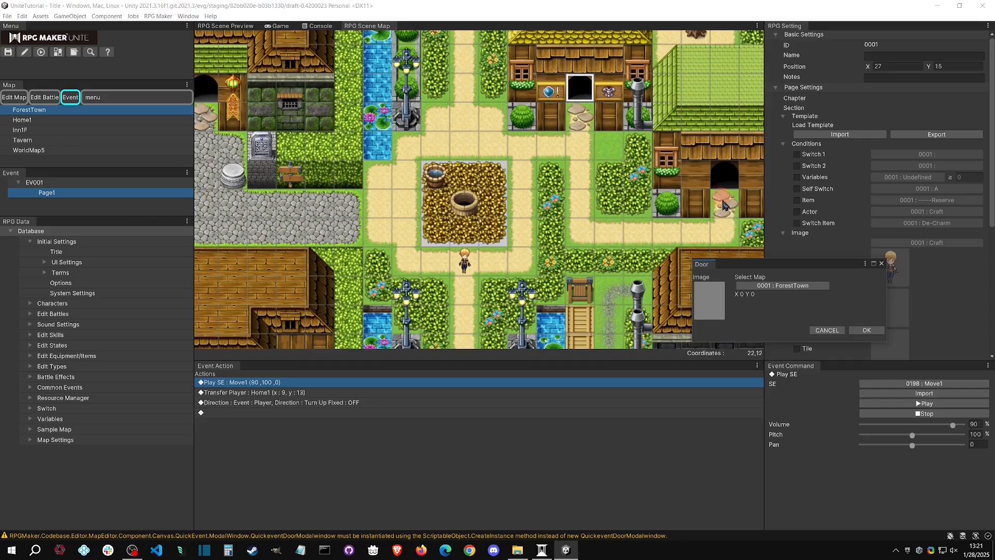
{"action": "left_click", "coordinate": [787, 288]}
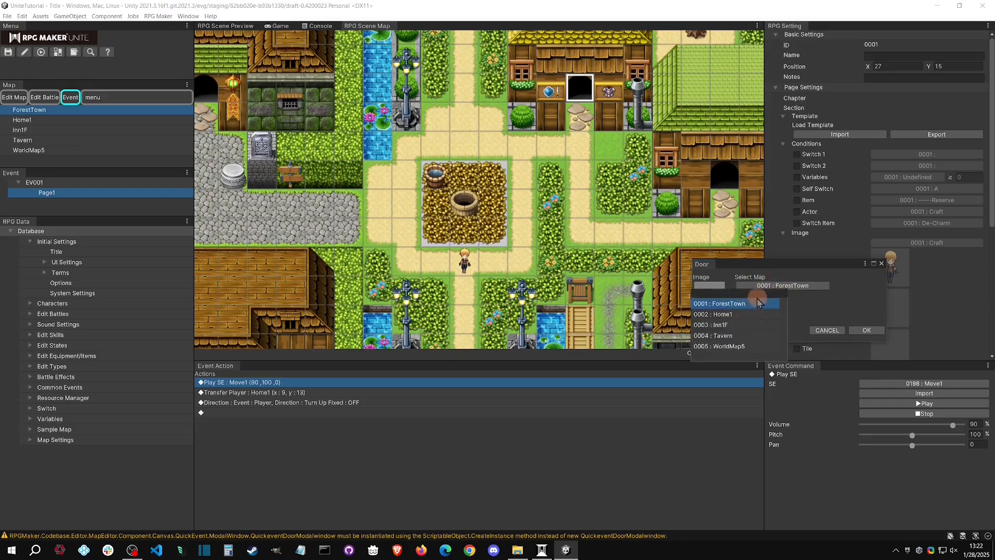
{"action": "left_click", "coordinate": [737, 336]}
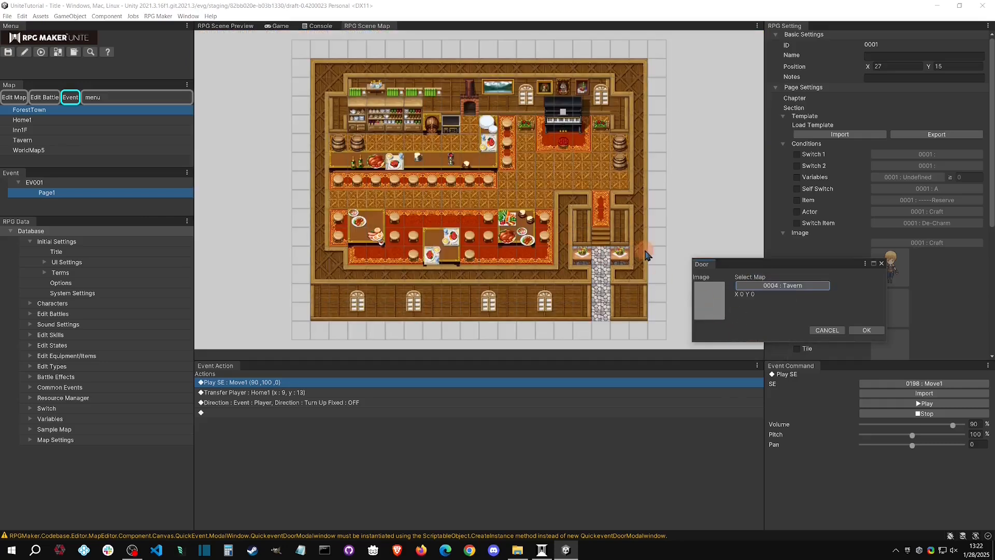
{"action": "left_click", "coordinate": [605, 303]}
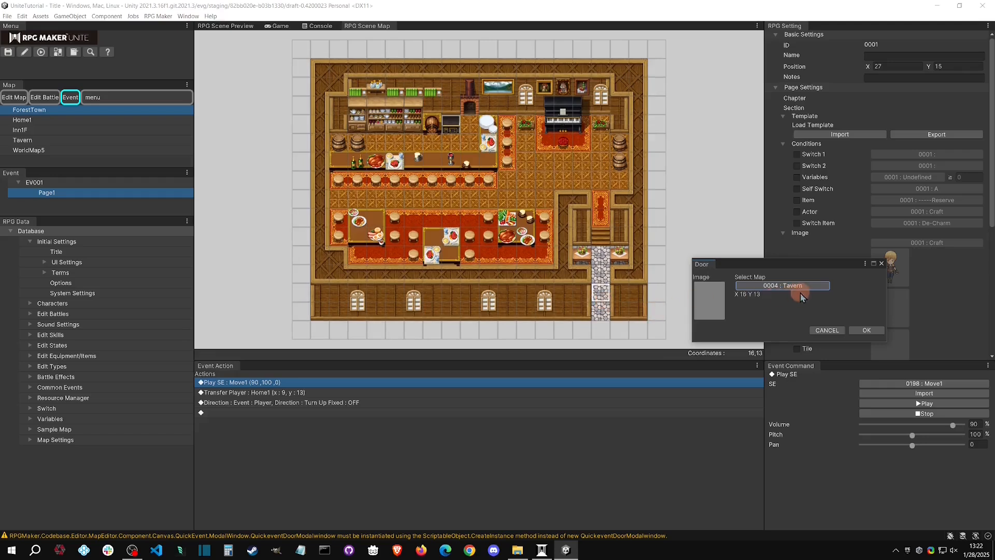
Choose the Door8 image for the door event
{"action": "left_click", "coordinate": [724, 304]}
{"action": "left_click", "coordinate": [709, 315]}
{"action": "scroll", "coordinate": [703, 322], "scroll_direction": "down", "scroll_amount": 1}
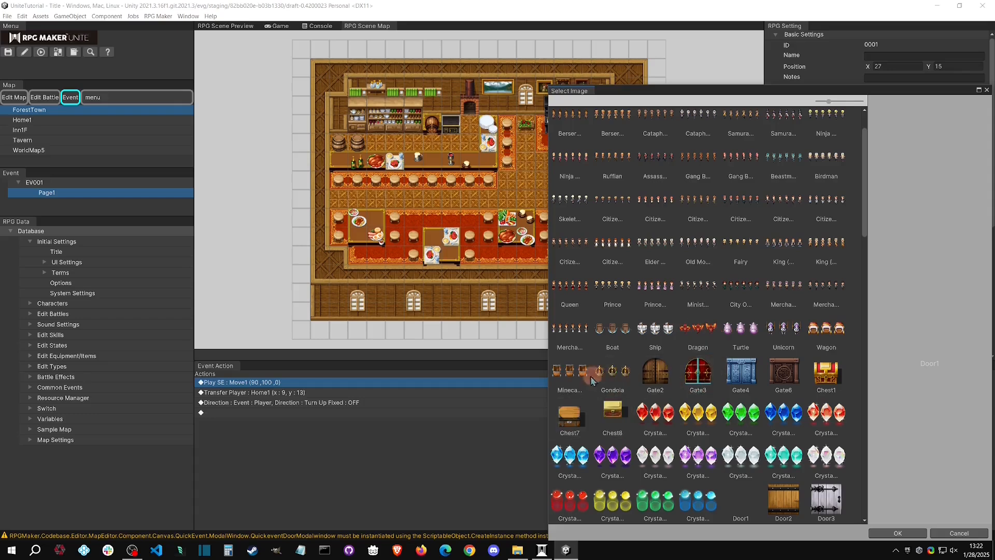
{"action": "scroll", "coordinate": [772, 374], "scroll_direction": "down", "scroll_amount": 5}
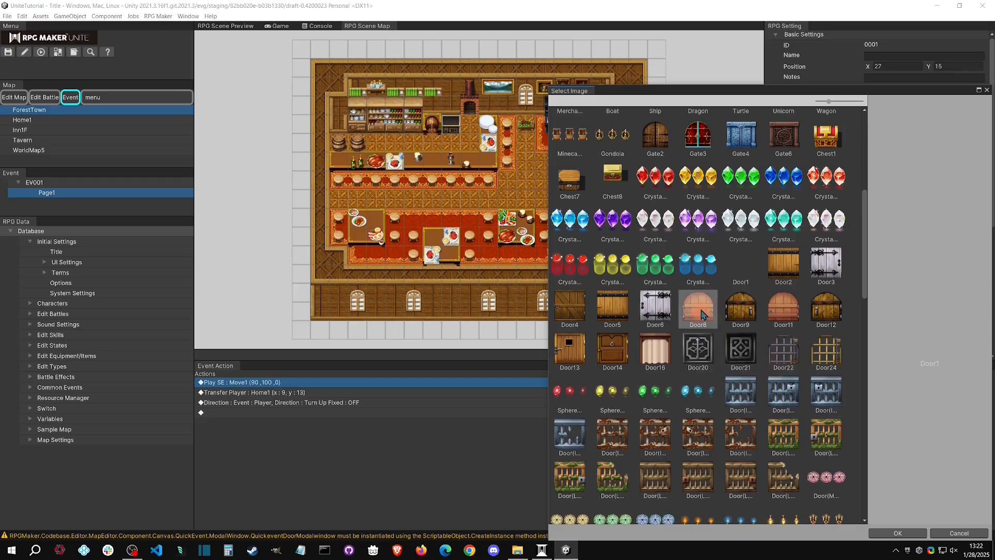
{"action": "left_click", "coordinate": [703, 315]}
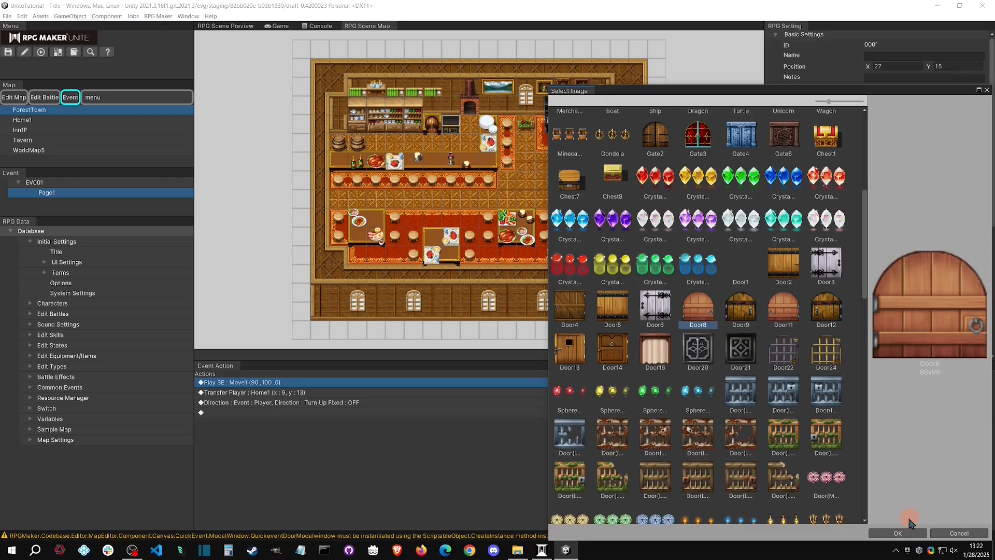
{"action": "left_click", "coordinate": [898, 532]}
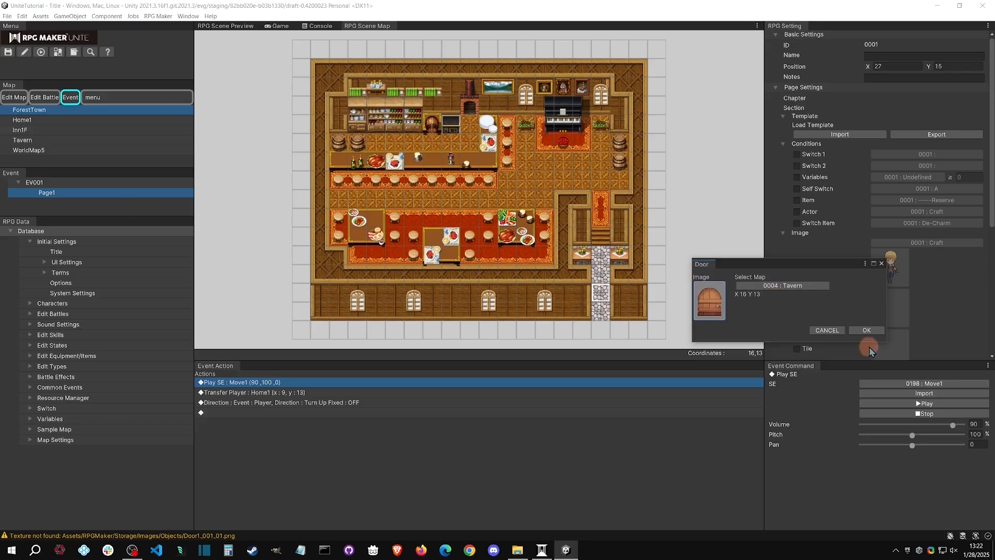
Create the Door event on ForestTown's yellow-roofed building with its Tavern destination at X 16, Y 13
{"action": "left_click", "coordinate": [866, 331]}
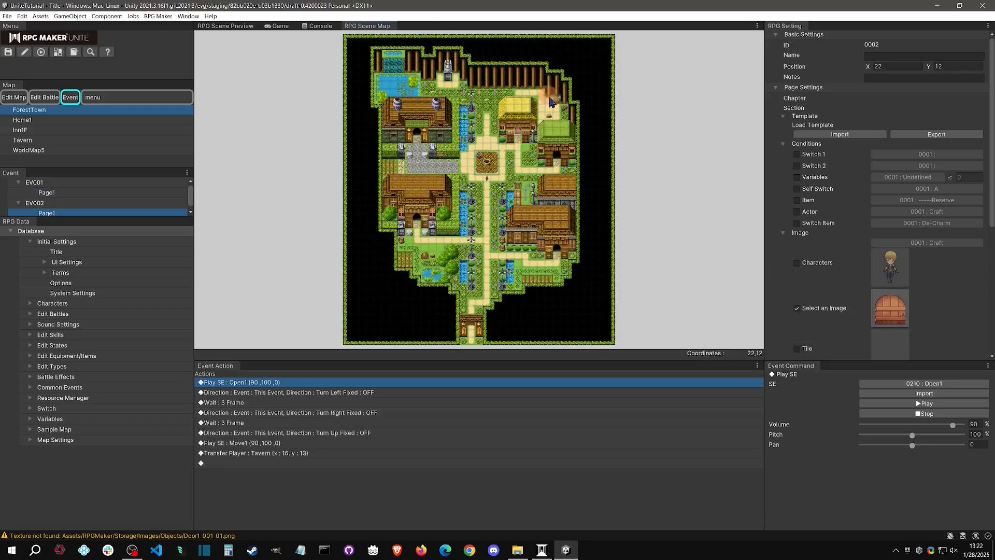
{"action": "scroll", "coordinate": [551, 98], "scroll_direction": "up", "scroll_amount": 3}
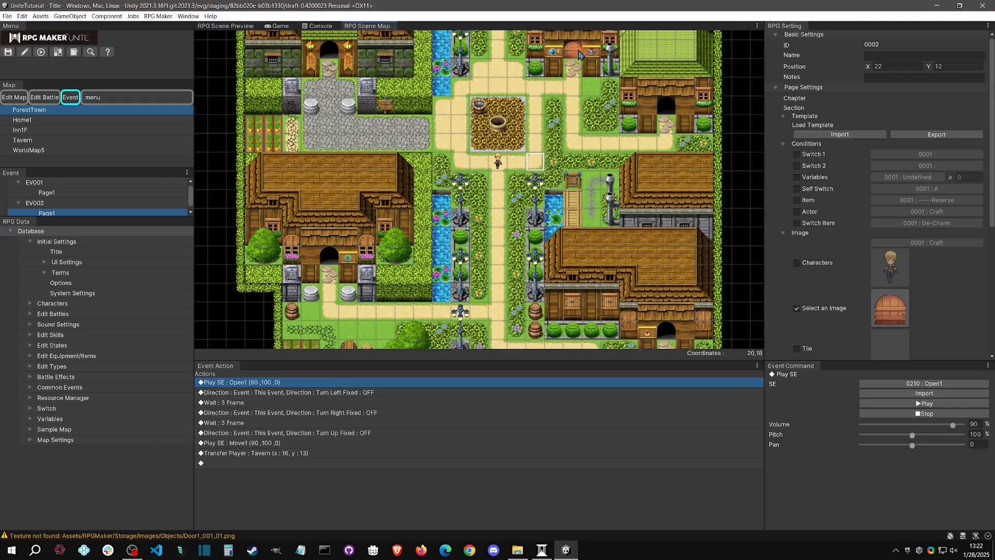
{"action": "left_click_drag", "start_coordinate": [665, 111], "coordinate": [605, 58]}
Add a Move quick event on the Tavern's lowest path tile (16,14), leading to ForestTown at X 22, Y 13 with direction Turn Down
{"action": "left_click", "coordinate": [36, 139]}
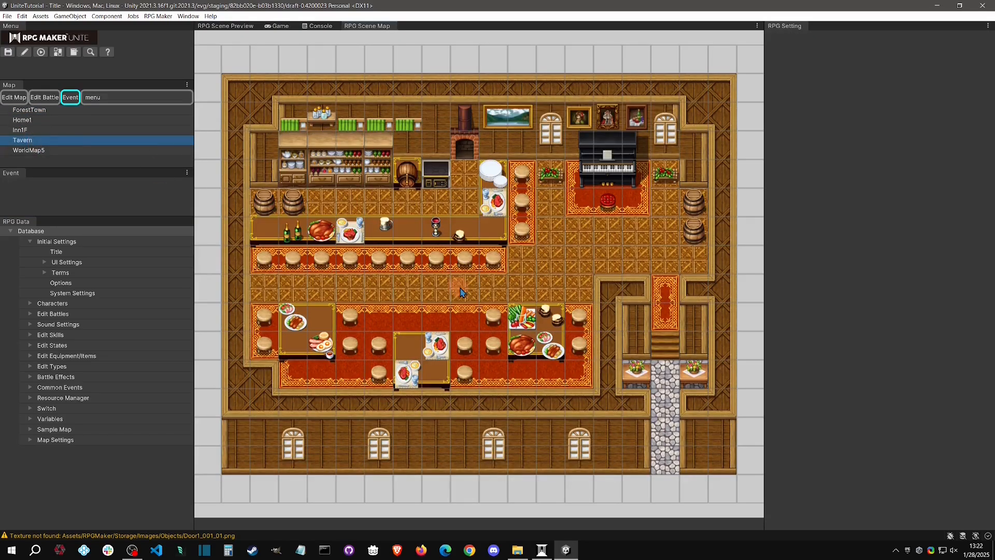
{"action": "right_click", "coordinate": [669, 461]}
{"action": "mouse_move", "coordinate": [705, 483]}
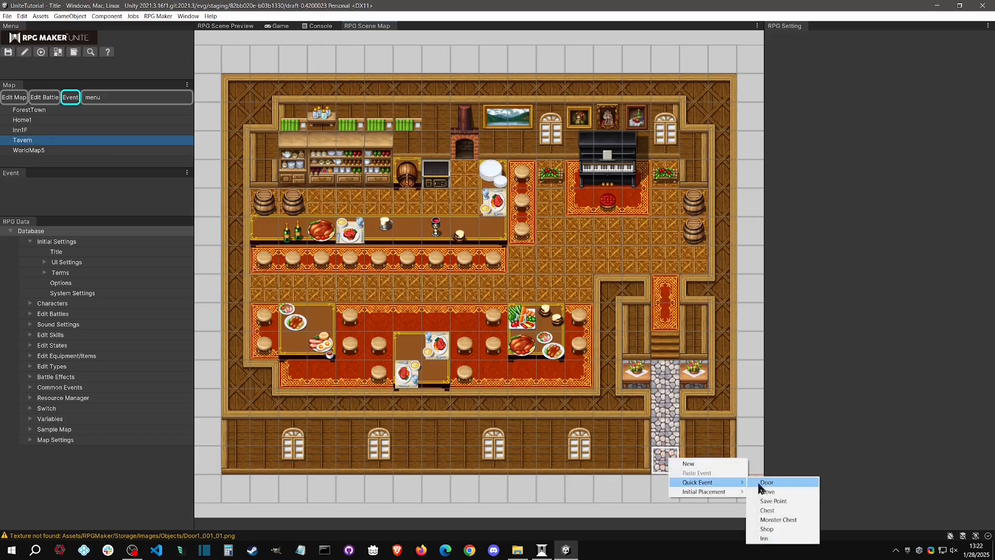
{"action": "left_click", "coordinate": [763, 492]}
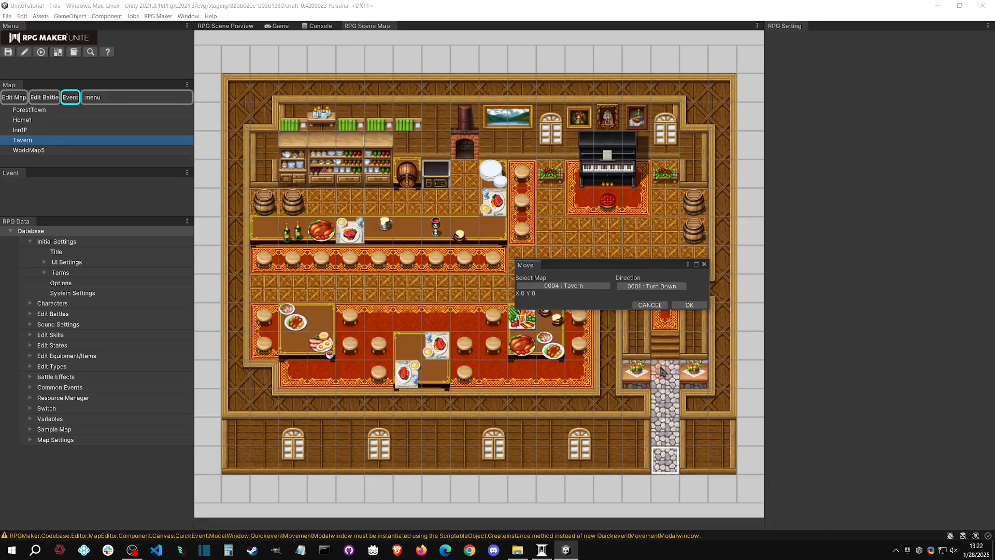
{"action": "left_click", "coordinate": [590, 287]}
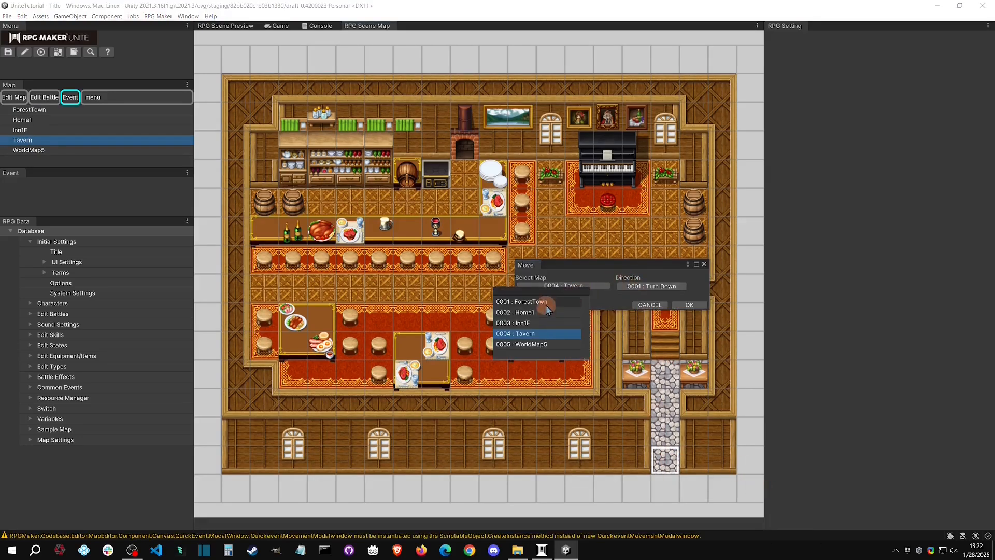
{"action": "left_click", "coordinate": [523, 301]}
{"action": "left_click", "coordinate": [537, 198]}
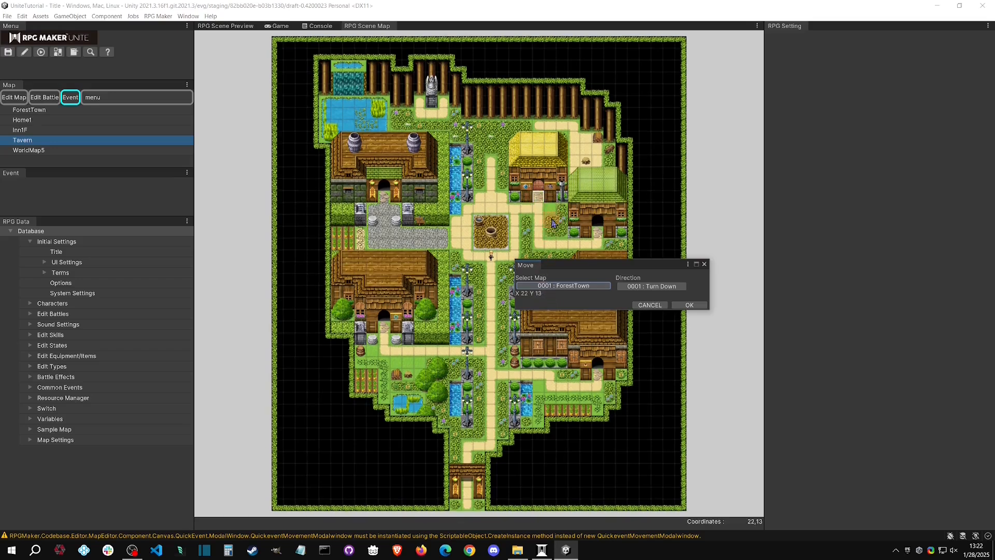
{"action": "left_click", "coordinate": [646, 286]}
{"action": "left_click", "coordinate": [689, 304]}
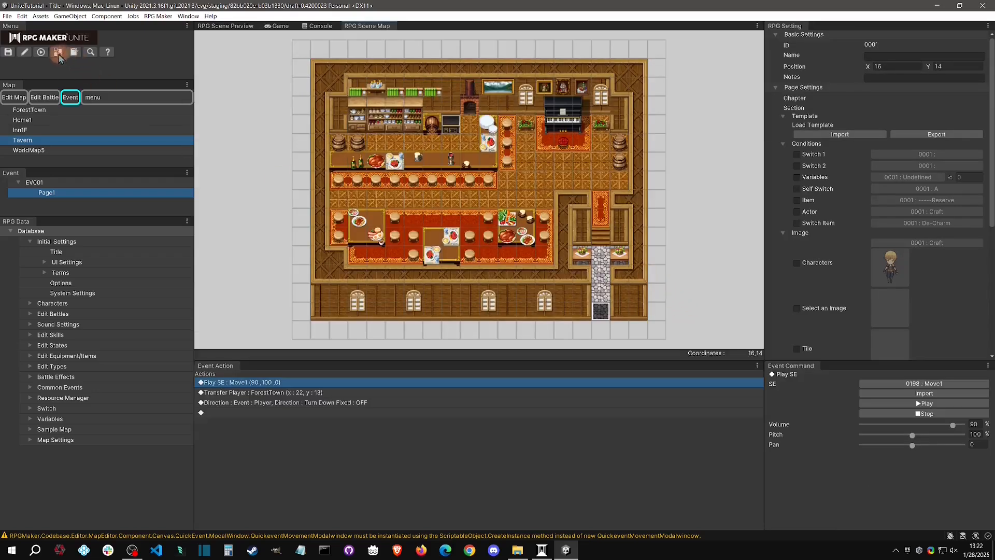
Playtest a new game, walking into Home1 and back out to ForestTown to test the house transfers
{"action": "left_click", "coordinate": [41, 52]}
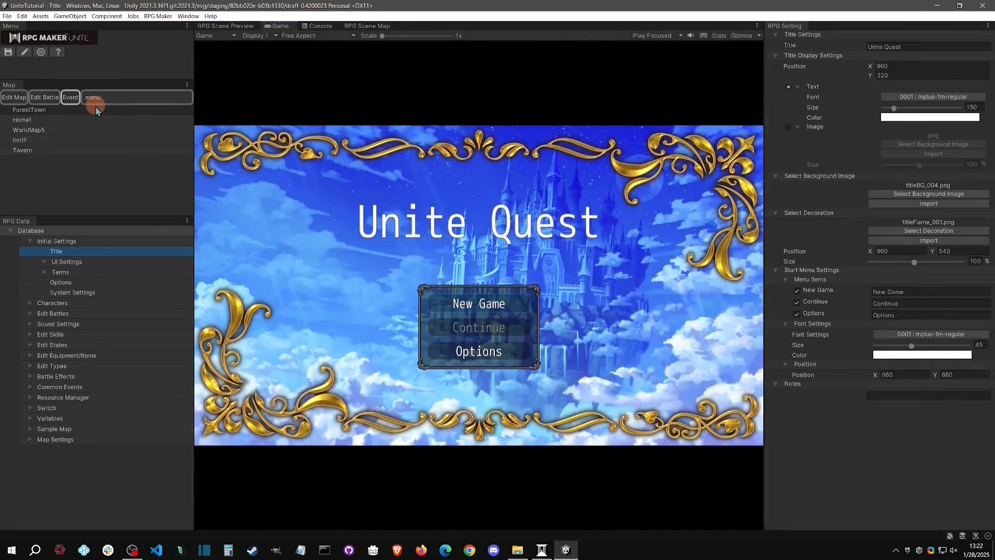
{"action": "key", "text": "Right"}
{"action": "key", "text": "Right"}
{"action": "key", "text": "Up"}
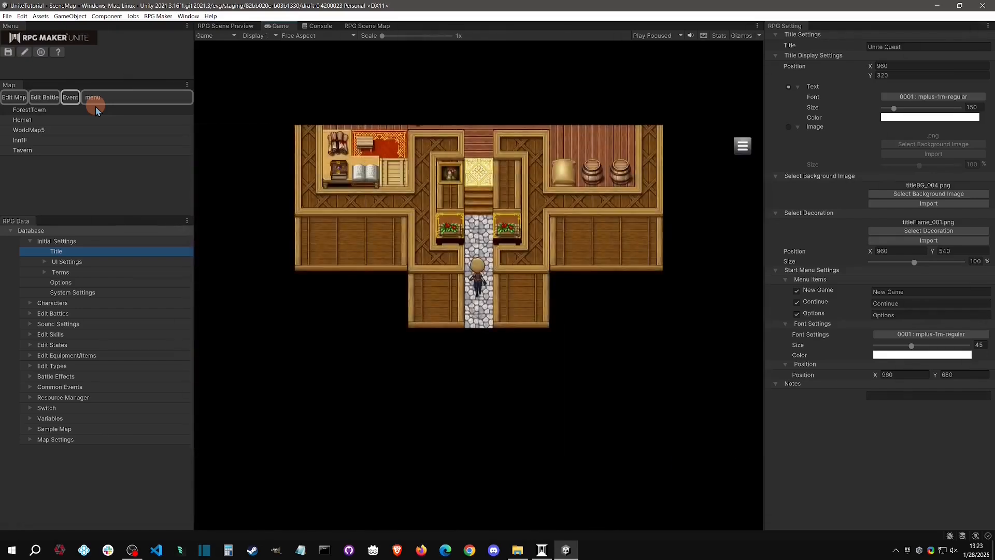
{"action": "key", "text": "Down"}
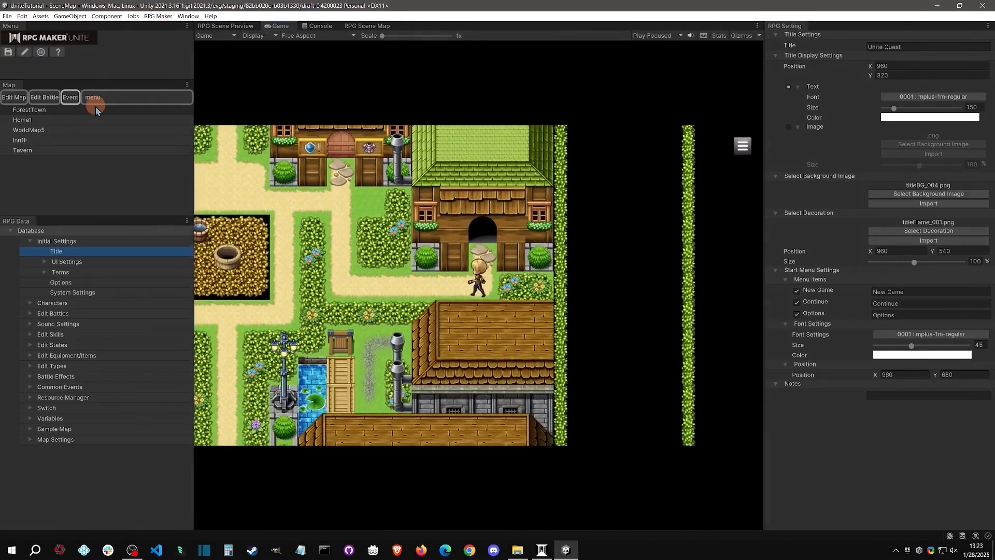
Walk through the yellow-roofed building's door and back out to test the Tavern transfers, and end the playtest
{"action": "key", "text": "Left"}
{"action": "key", "text": "Up"}
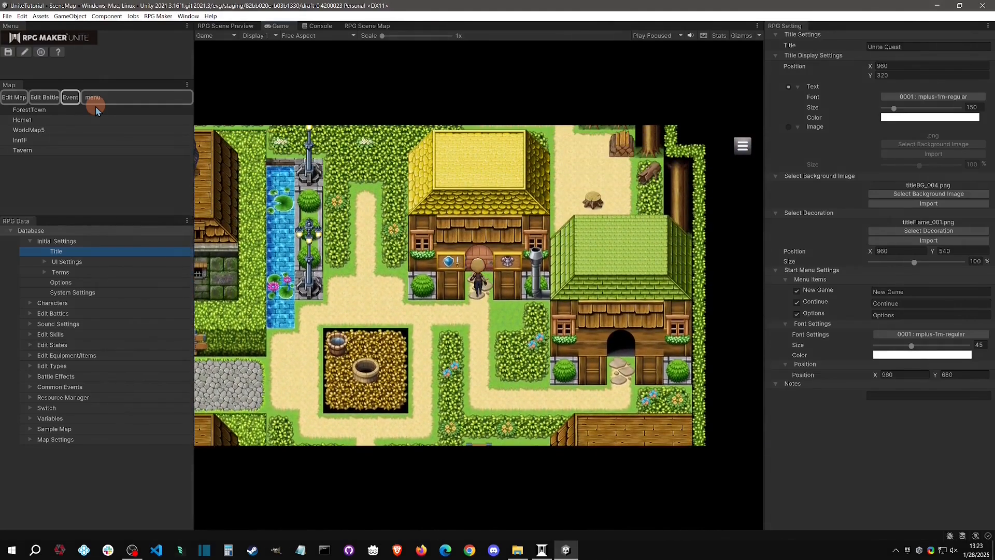
{"action": "key", "text": "Down"}
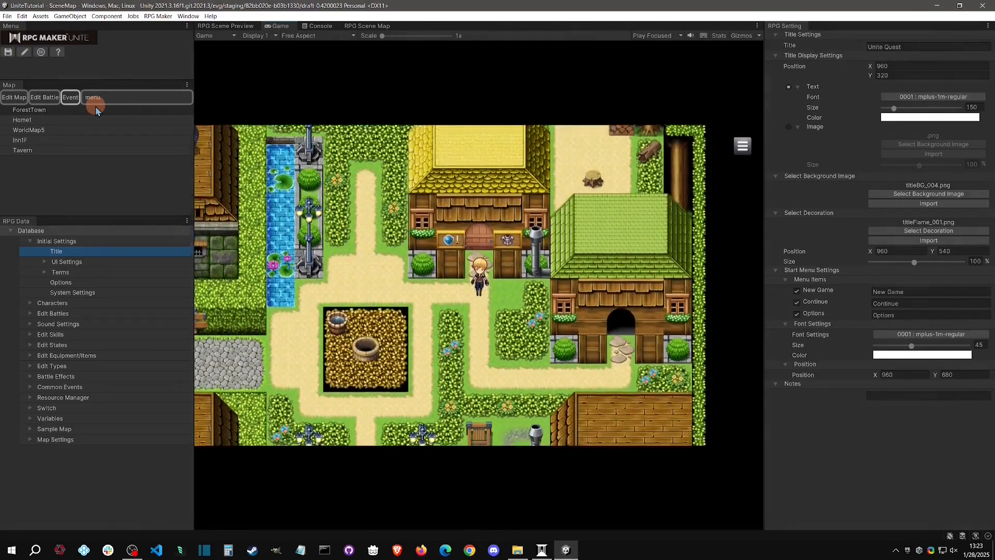
{"action": "key", "text": "Down"}
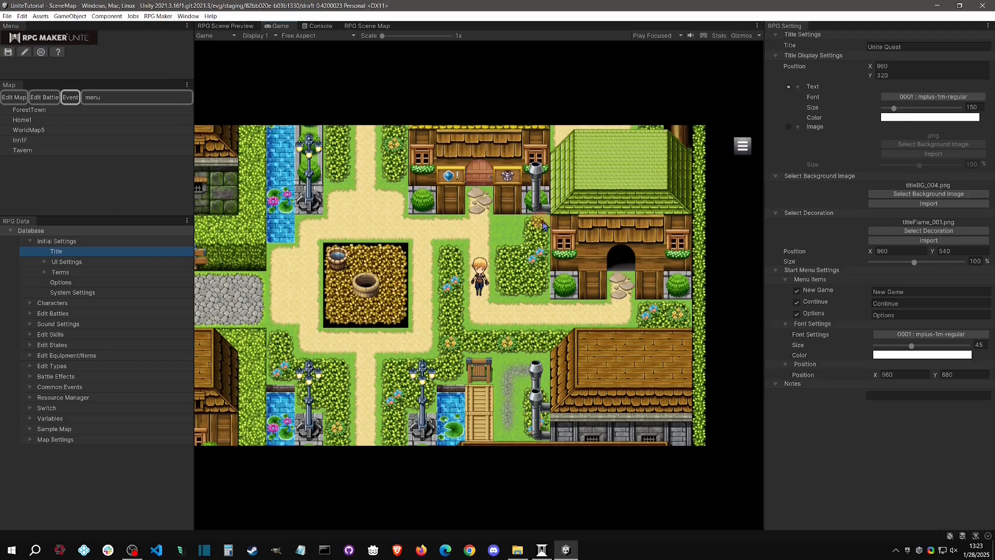
{"action": "left_click", "coordinate": [41, 52]}
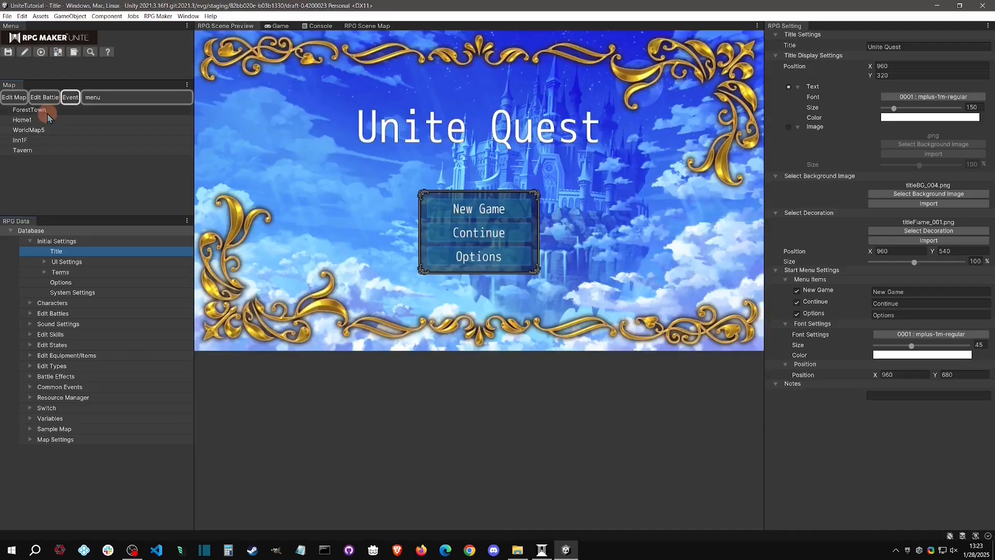
Start a Save Point quick event on ForestTown's path tile at X 20, Y 16, beside the well plaza
{"action": "left_click", "coordinate": [47, 112]}
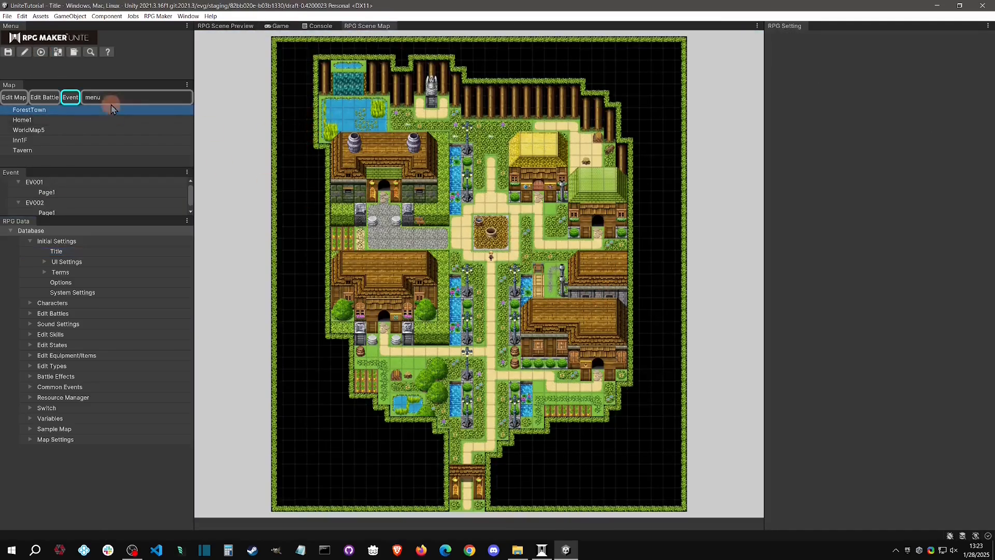
{"action": "right_click", "coordinate": [513, 236]}
{"action": "mouse_move", "coordinate": [549, 260]}
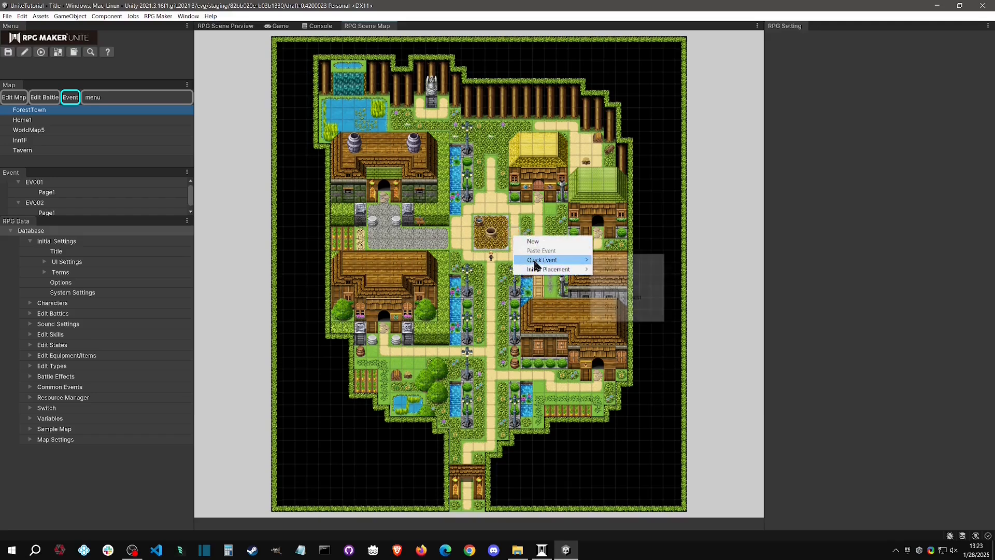
{"action": "left_click", "coordinate": [617, 279]}
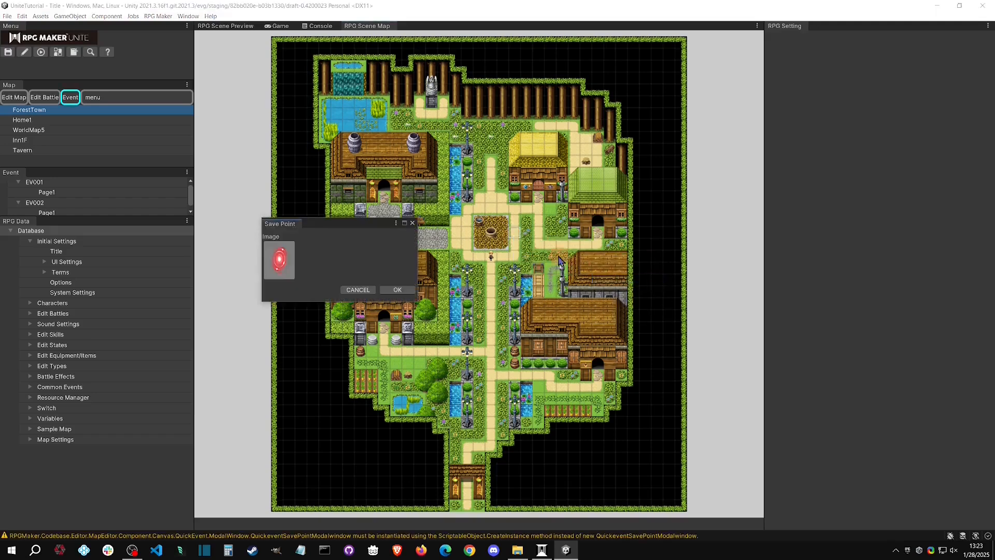
Choose the Orb(Red/Blink) image for the save point and create the event
{"action": "left_click", "coordinate": [290, 264]}
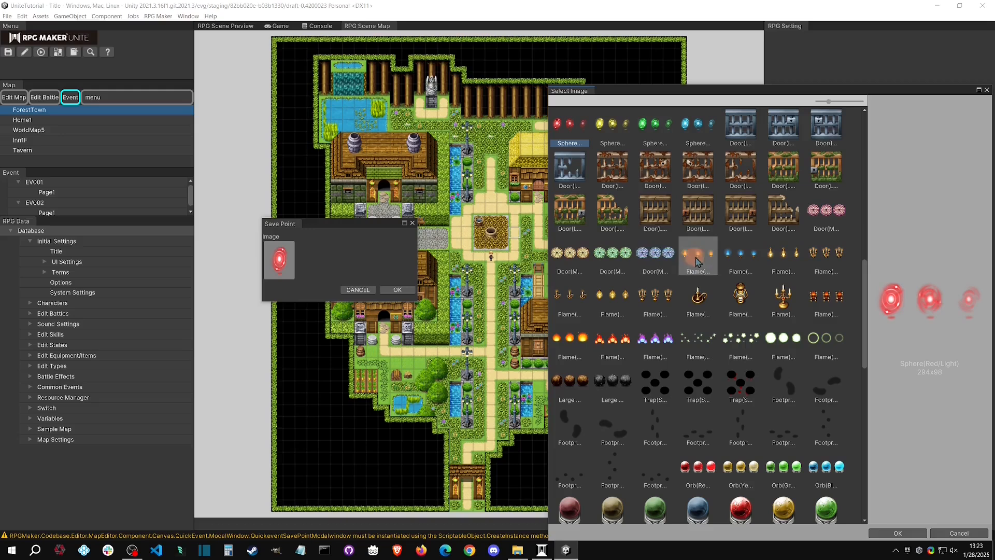
{"action": "scroll", "coordinate": [718, 306], "scroll_direction": "down", "scroll_amount": 10}
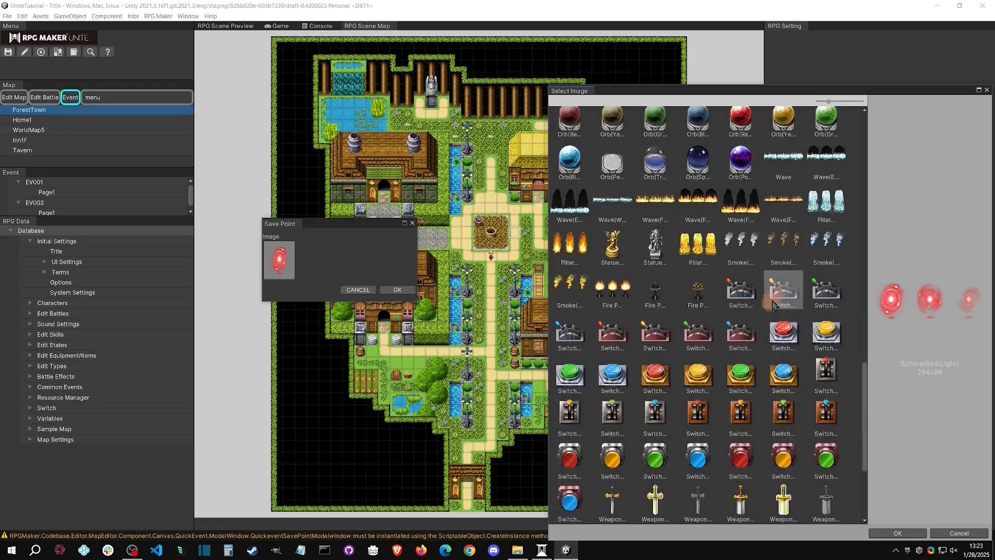
{"action": "scroll", "coordinate": [804, 376], "scroll_direction": "up", "scroll_amount": 5}
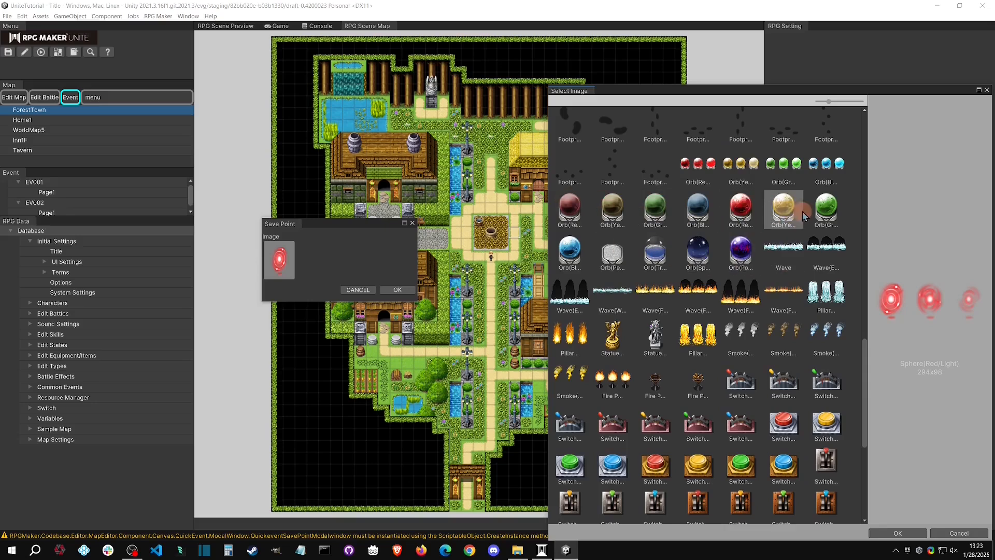
{"action": "left_click", "coordinate": [699, 171]}
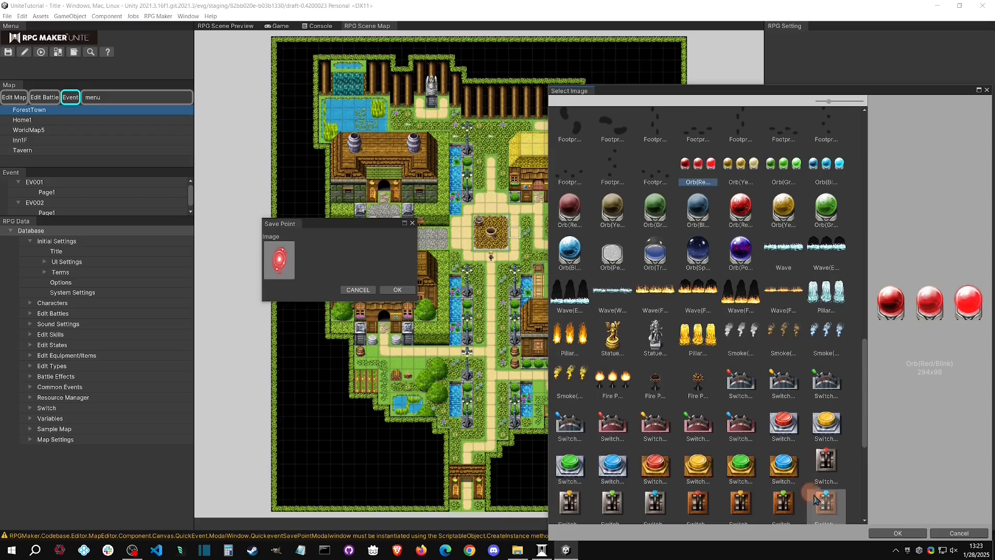
{"action": "left_click", "coordinate": [897, 533]}
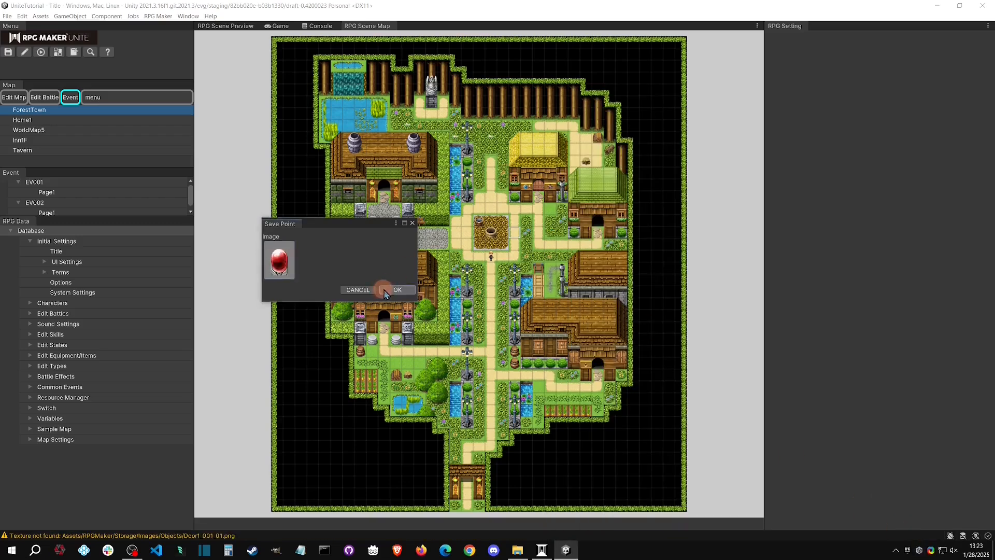
{"action": "left_click", "coordinate": [397, 290]}
Move the save point to the western side of the well plaza, on the tile just below the canal
{"action": "scroll", "coordinate": [511, 162], "scroll_direction": "up", "scroll_amount": 3}
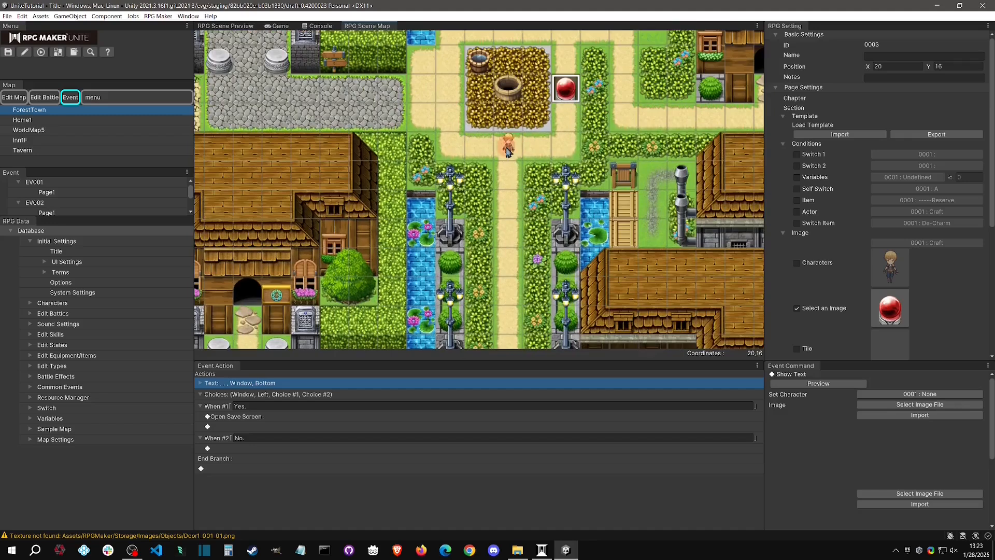
{"action": "middle_click_drag", "start_coordinate": [595, 90], "coordinate": [562, 196]}
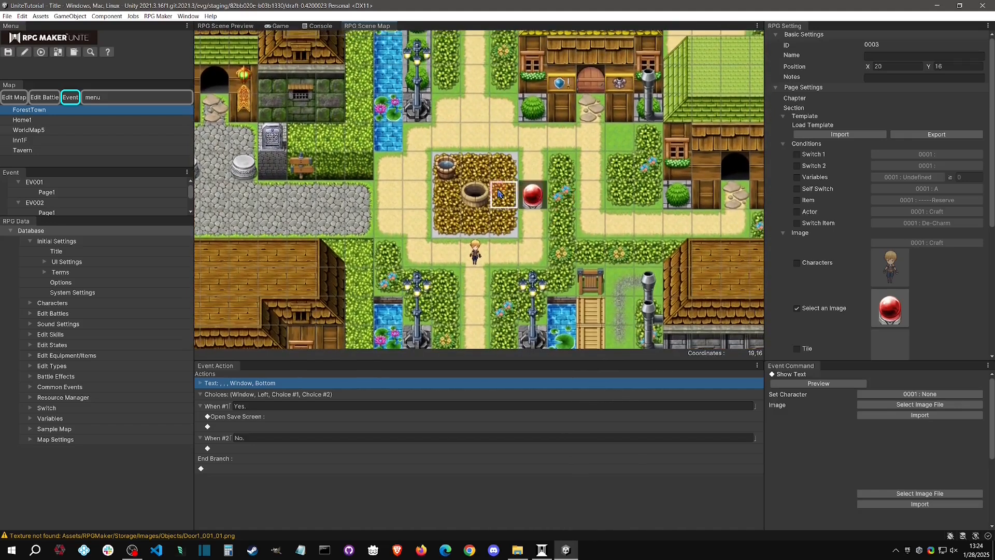
{"action": "left_click", "coordinate": [385, 171]}
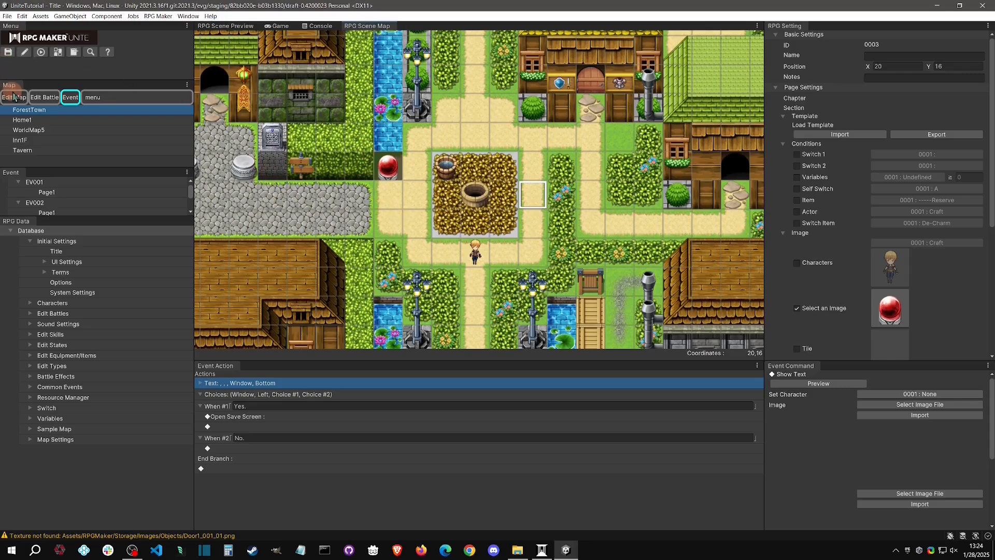
Start a new playtest and interact with the red orb save point in ForestTown
{"action": "left_click", "coordinate": [41, 52]}
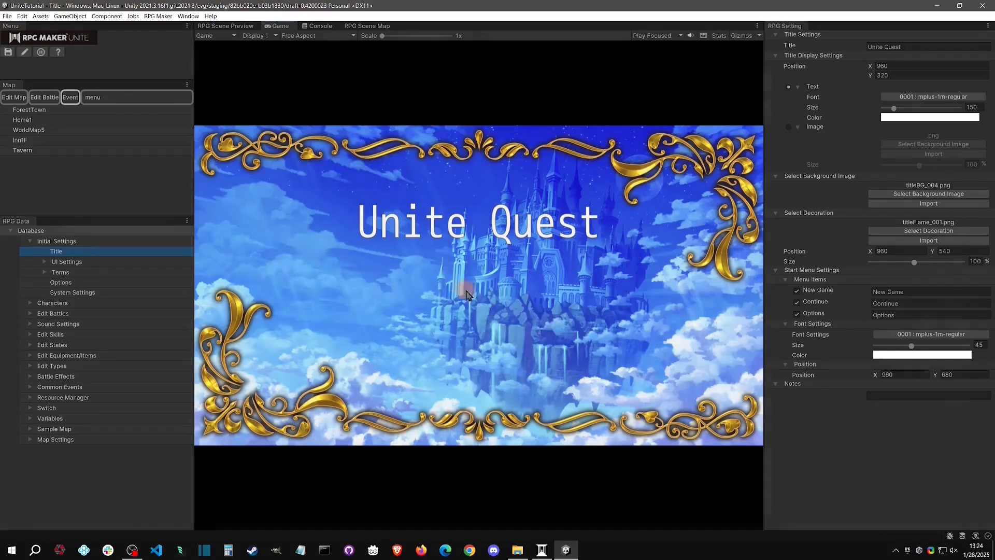
{"action": "left_click", "coordinate": [466, 298]}
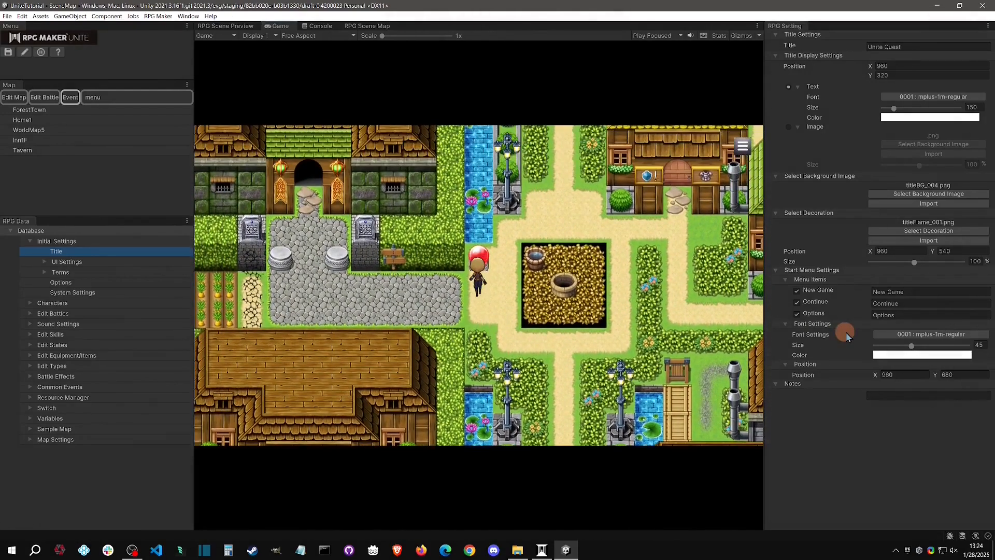
{"action": "key", "text": "Return"}
{"action": "key", "text": "Return"}
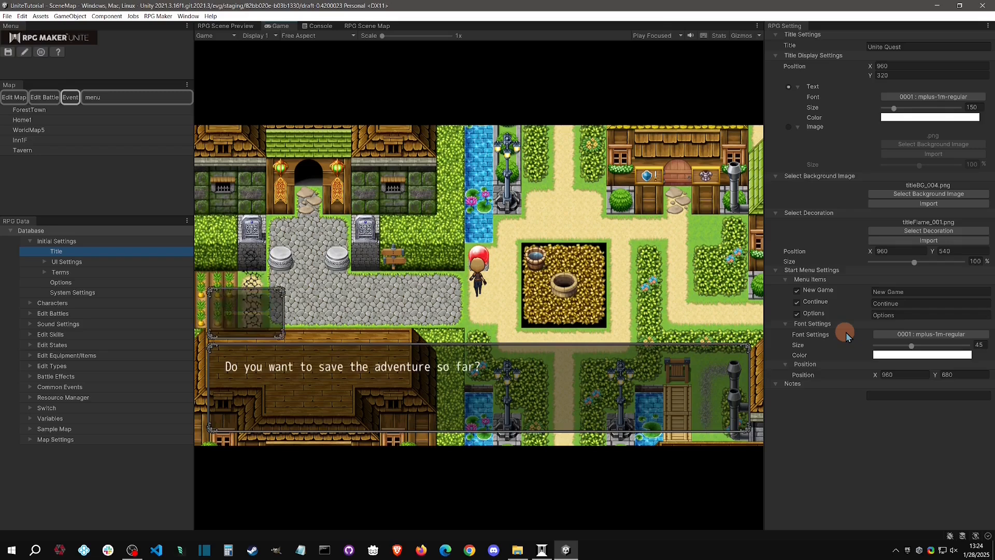
Answer Yes to the save question, save the game to File 1, and end the playtest
{"action": "key", "text": "Return"}
{"action": "key", "text": "Up"}
{"action": "key", "text": "Up"}
{"action": "key", "text": "Up"}
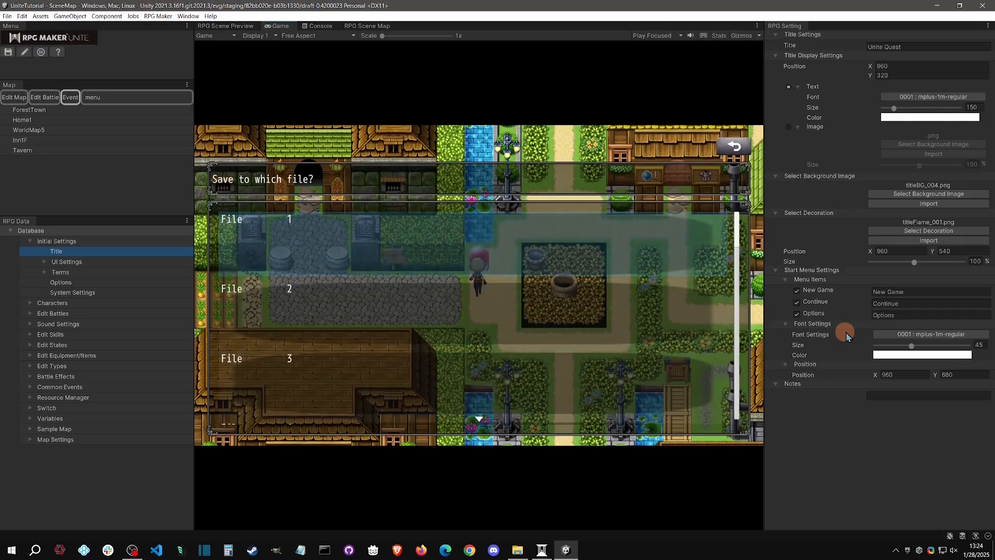
{"action": "key", "text": "Return"}
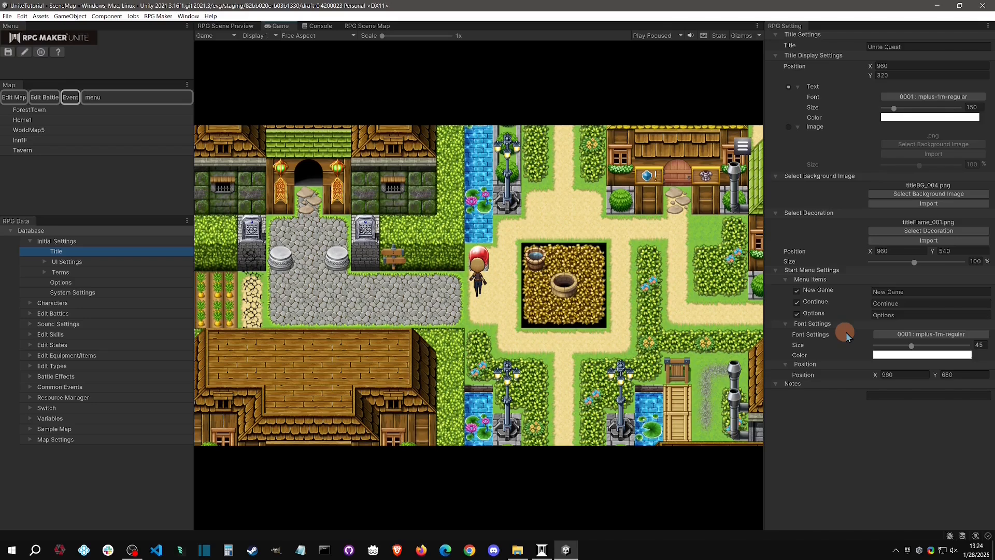
{"action": "left_click", "coordinate": [41, 53]}
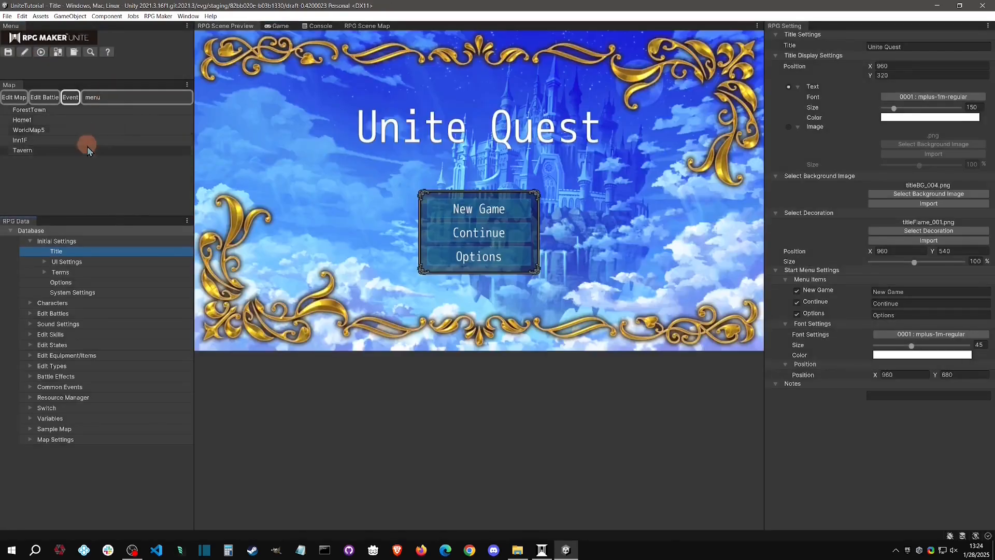
Open the Home1 map for event editing
{"action": "left_click", "coordinate": [30, 111]}
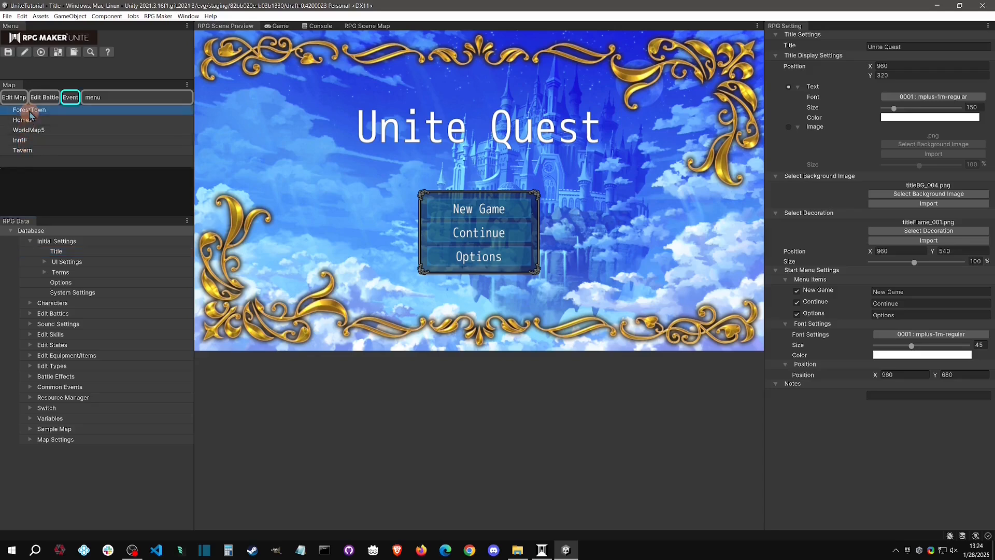
{"action": "left_click", "coordinate": [28, 141]}
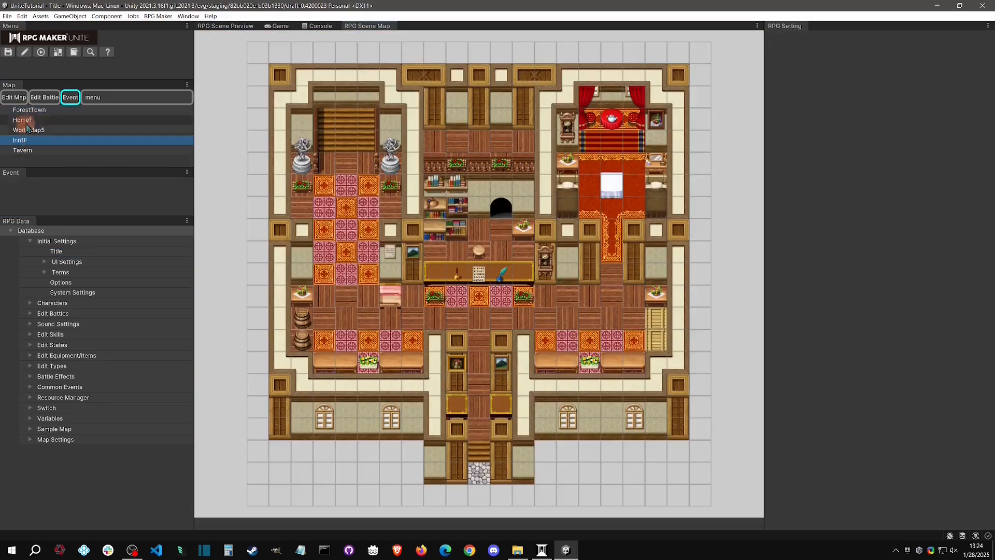
{"action": "left_click", "coordinate": [30, 122]}
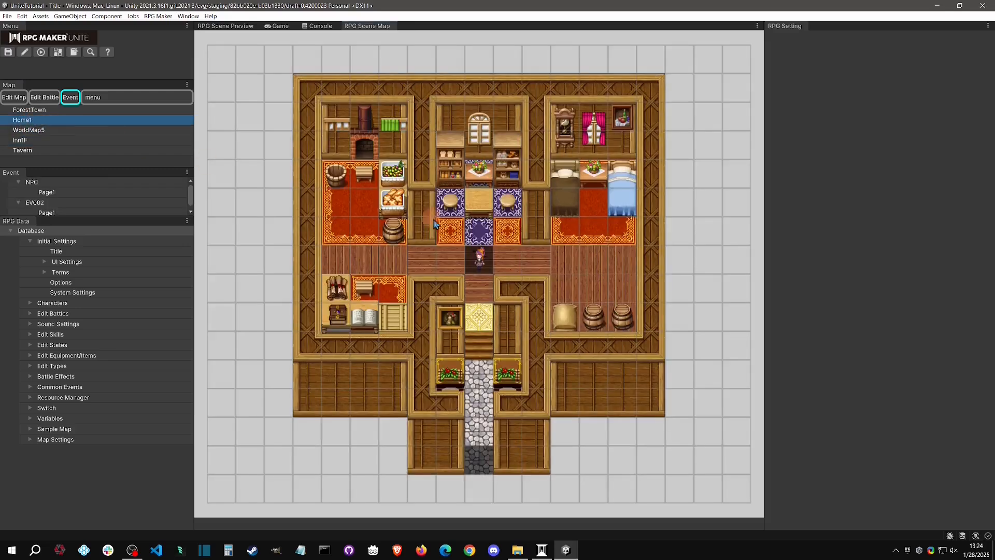
Delete the NPC event standing below the purple carpet in the middle of the Home1 map
{"action": "right_click", "coordinate": [486, 265]}
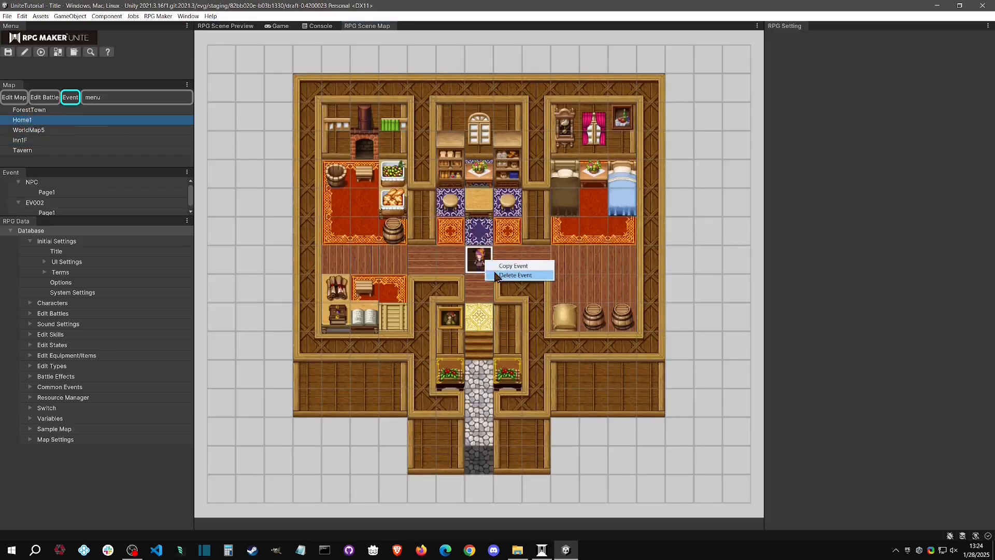
{"action": "left_click", "coordinate": [496, 276]}
{"action": "left_click", "coordinate": [521, 291]}
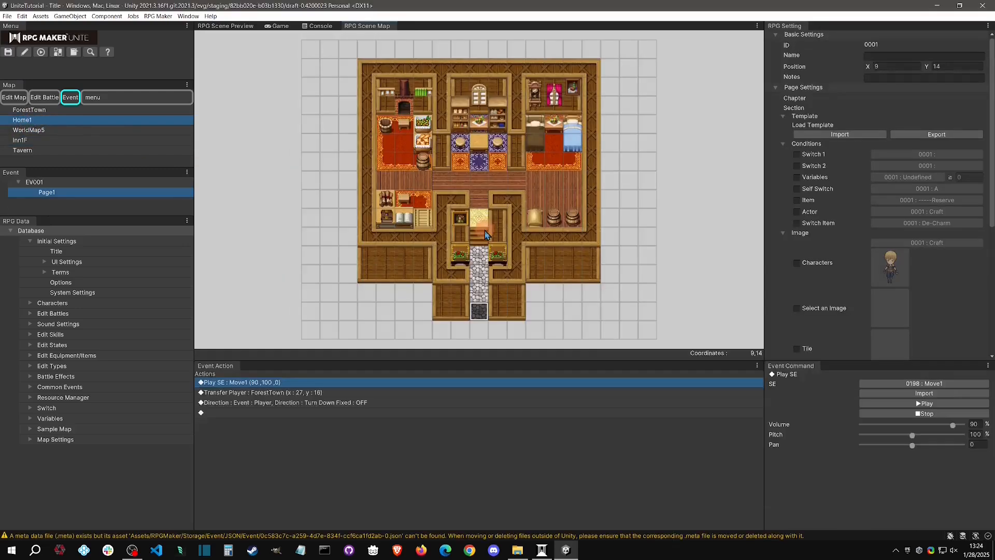
Add an Inn quick event on the purple carpet tile below the dining table, keeping the woman image and setting the price to 0
{"action": "scroll", "coordinate": [482, 161], "scroll_direction": "up", "scroll_amount": 2}
{"action": "scroll", "coordinate": [482, 161], "scroll_direction": "up", "scroll_amount": 1}
{"action": "scroll", "coordinate": [482, 155], "scroll_direction": "down", "scroll_amount": 1}
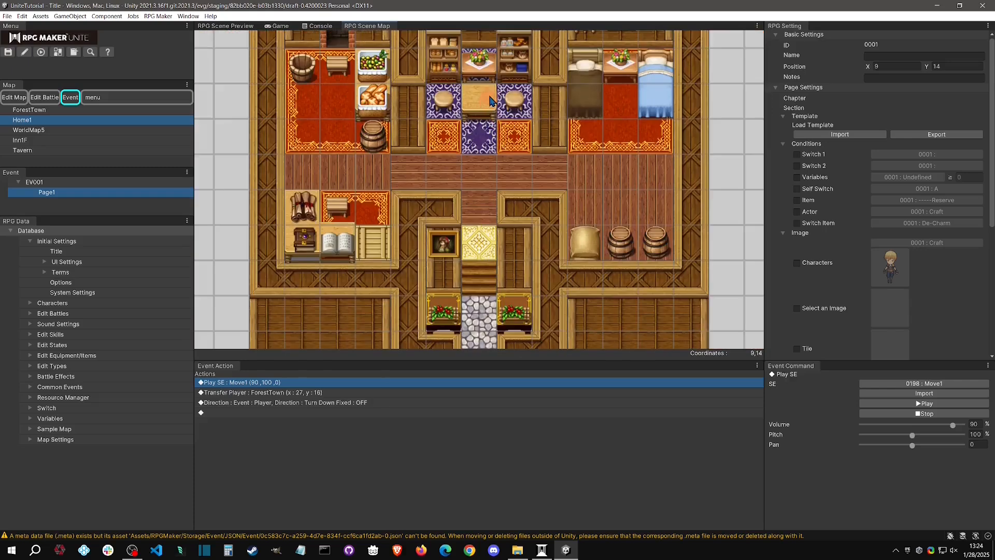
{"action": "right_click", "coordinate": [482, 141]}
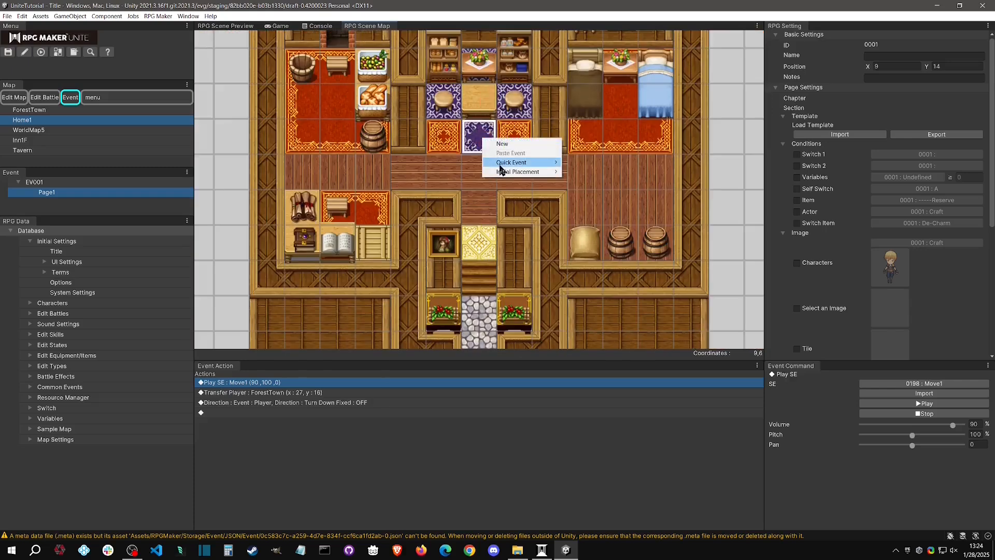
{"action": "mouse_move", "coordinate": [518, 163]}
{"action": "left_click", "coordinate": [580, 218]}
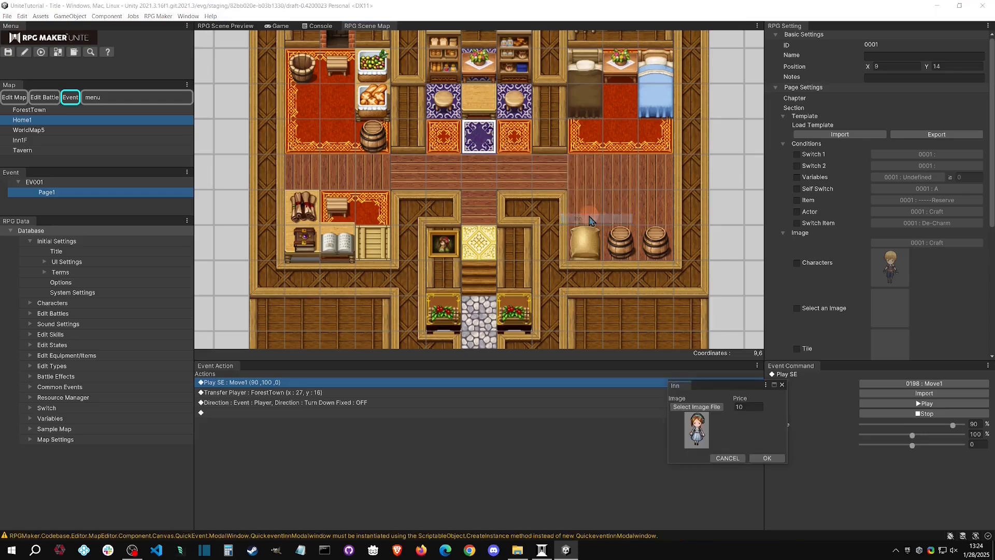
{"action": "left_click", "coordinate": [697, 406]}
{"action": "scroll", "coordinate": [674, 345], "scroll_direction": "down", "scroll_amount": 1}
{"action": "scroll", "coordinate": [674, 345], "scroll_direction": "up", "scroll_amount": 4}
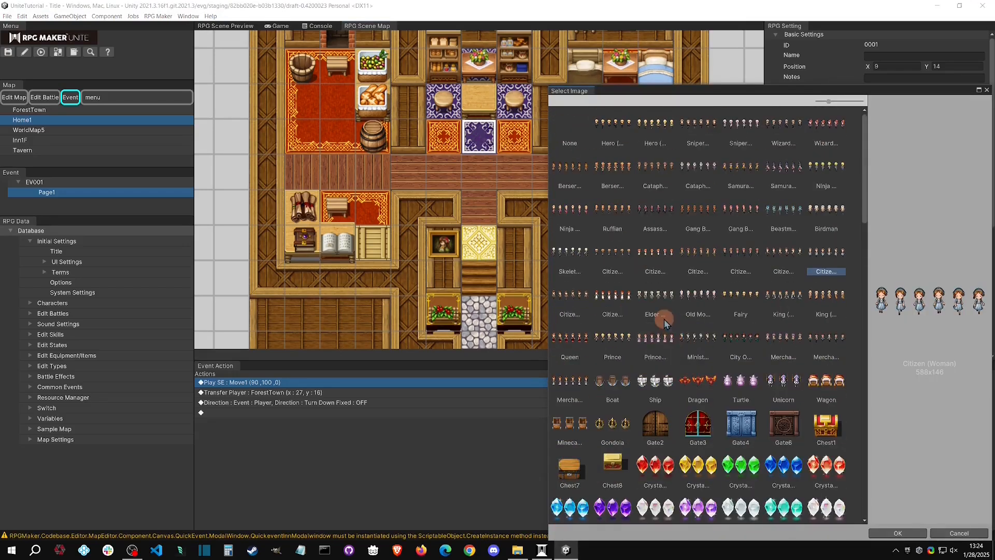
{"action": "left_click", "coordinate": [955, 533]}
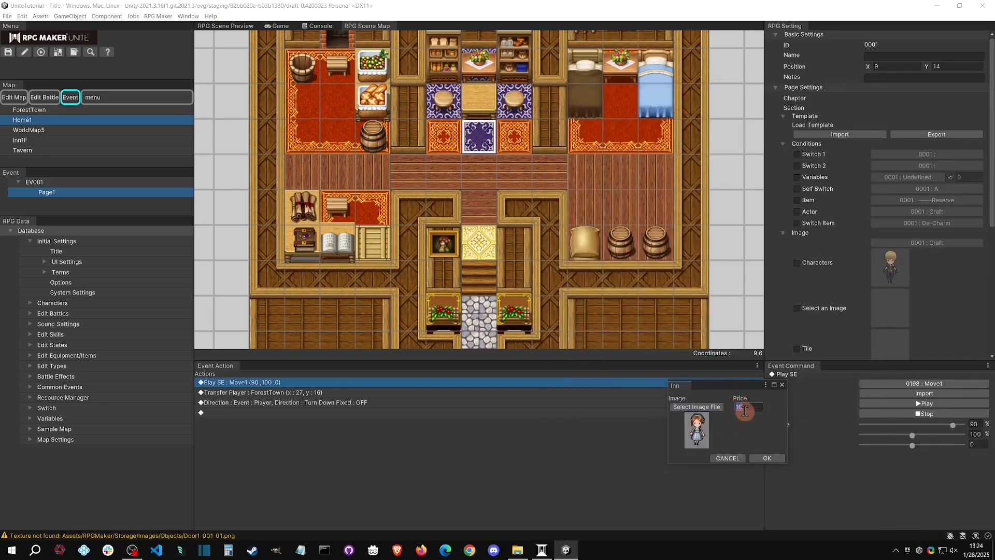
{"action": "left_click", "coordinate": [767, 458]}
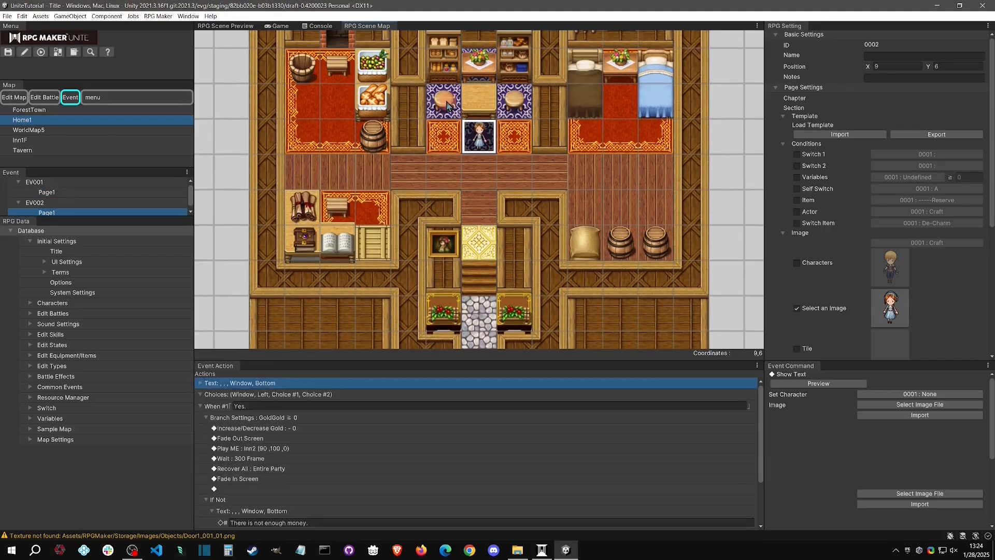
Review the full list of commands in the inn event, from the Yes branch down to the end branch
{"action": "left_click", "coordinate": [270, 383]}
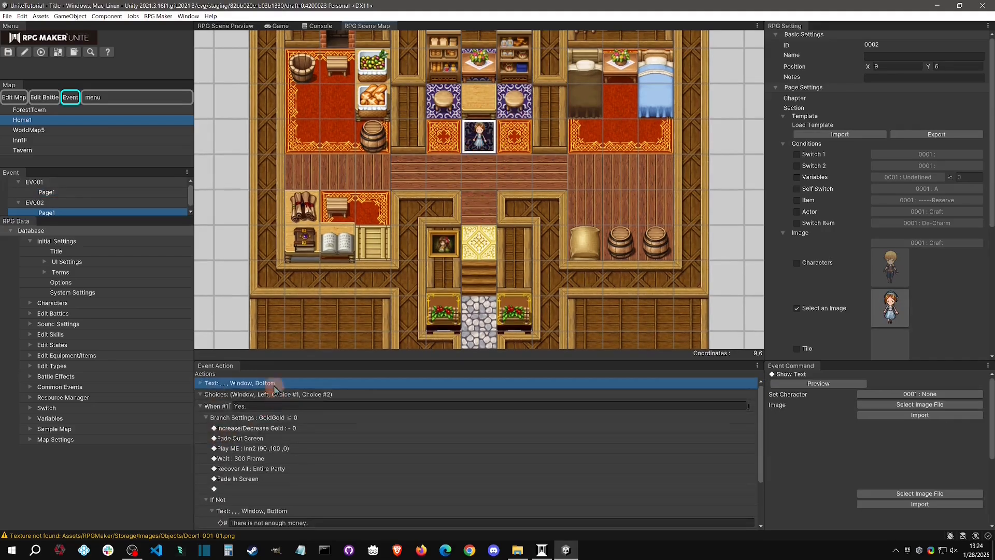
{"action": "left_click_drag", "start_coordinate": [264, 361], "coordinate": [268, 246]}
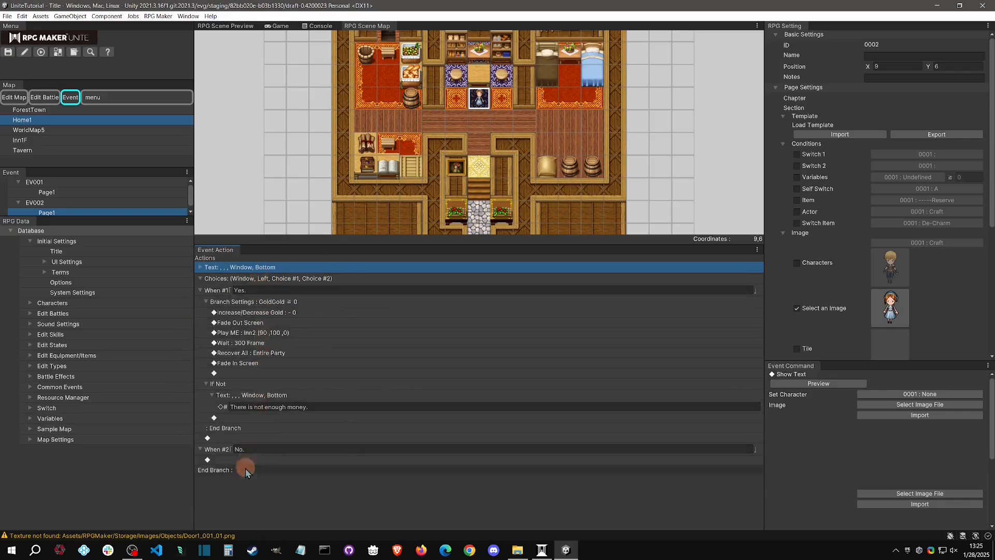
{"action": "left_click_drag", "start_coordinate": [290, 245], "coordinate": [289, 346]}
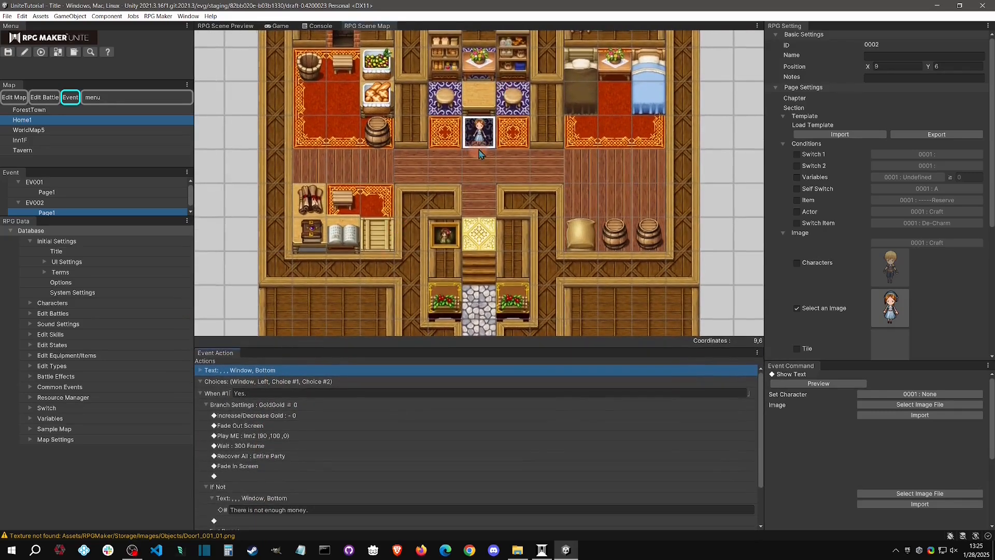
Open the Tavern map and create a new event behind the bar counter, on the tile below the barrel (7, 5)
{"action": "left_click", "coordinate": [26, 149]}
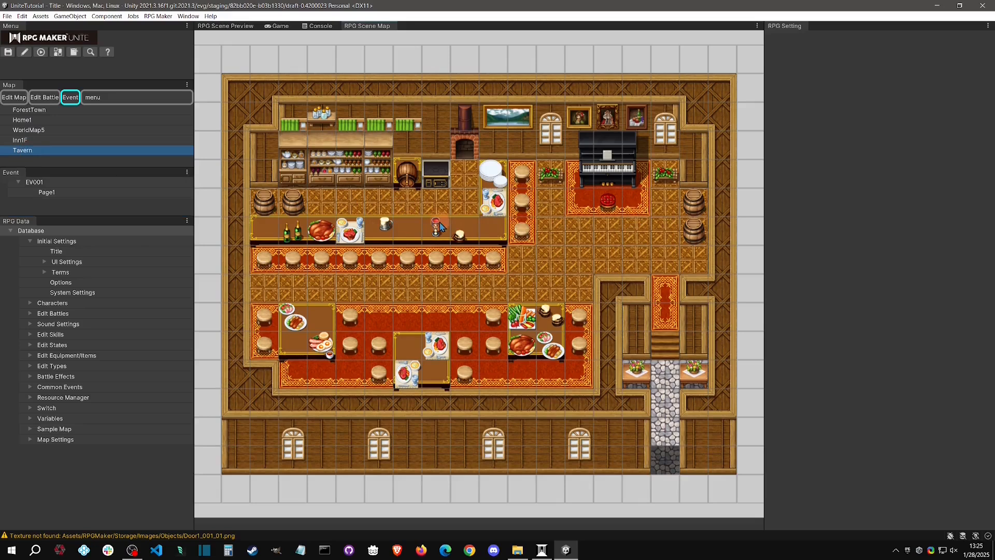
{"action": "right_click", "coordinate": [412, 209]}
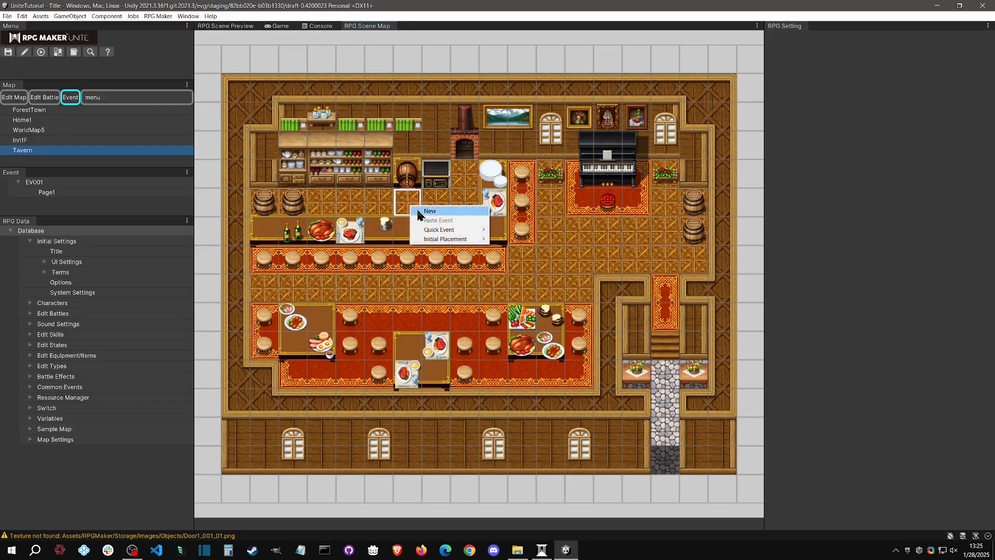
{"action": "left_click", "coordinate": [430, 211]}
{"action": "left_click", "coordinate": [835, 307]}
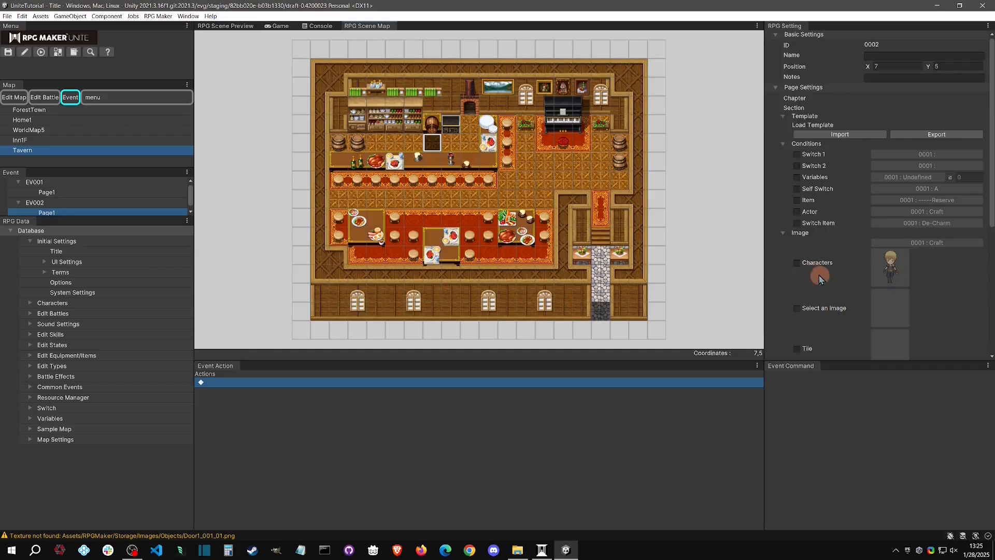
Enable the Characters image for the new event and choose 0010 : Snare as its character
{"action": "left_click", "coordinate": [797, 263]}
{"action": "left_click", "coordinate": [914, 243]}
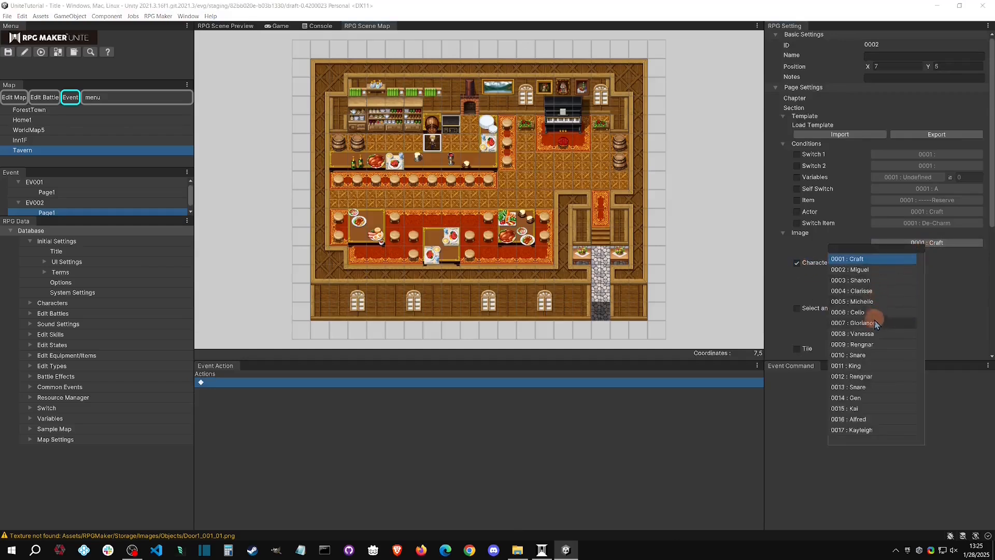
{"action": "left_click", "coordinate": [946, 270]}
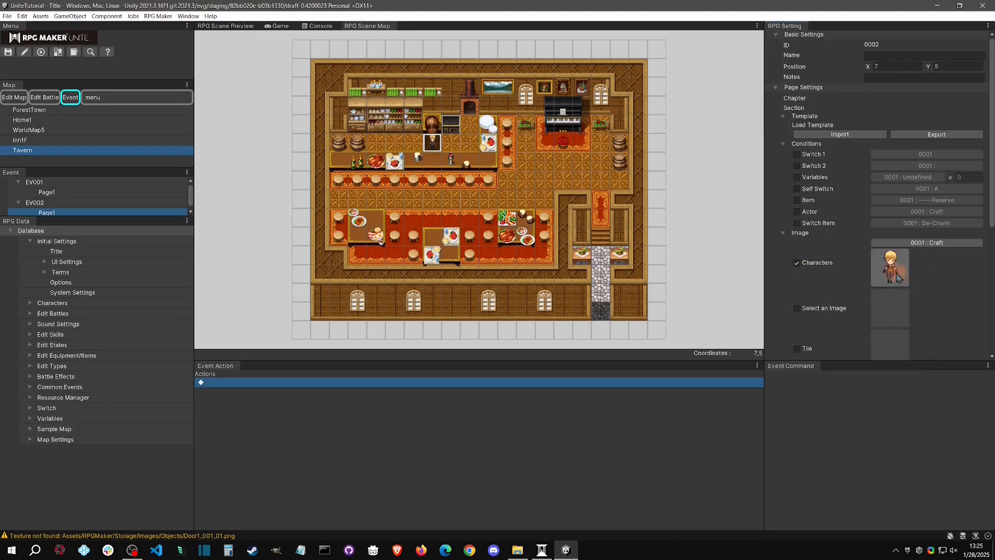
{"action": "left_click", "coordinate": [925, 243]}
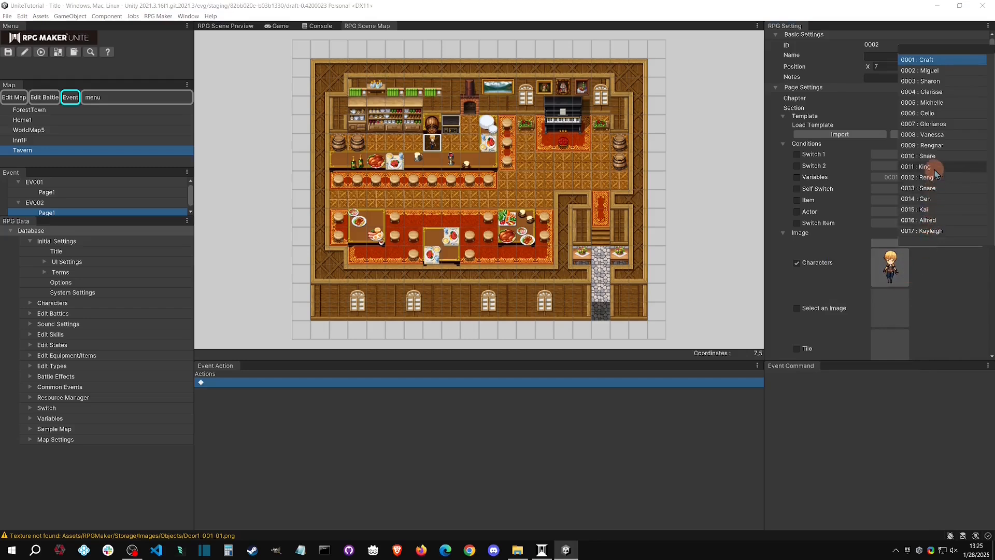
{"action": "left_click", "coordinate": [927, 156]}
{"action": "left_click", "coordinate": [931, 244]}
{"action": "left_click", "coordinate": [952, 268]}
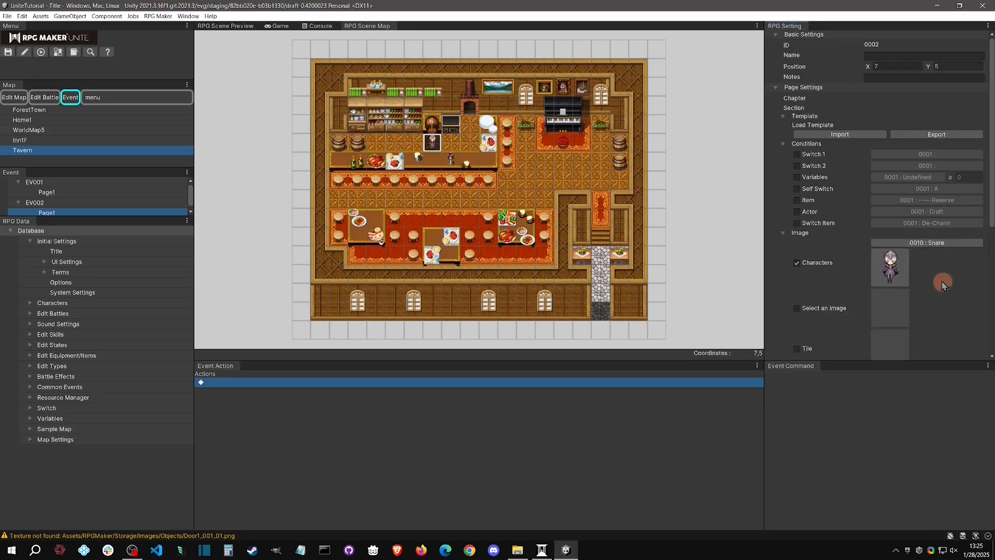
Start a Shop quick event on the counter tile in front of the bartender (7, 6) and set its image to None
{"action": "right_click", "coordinate": [436, 166]}
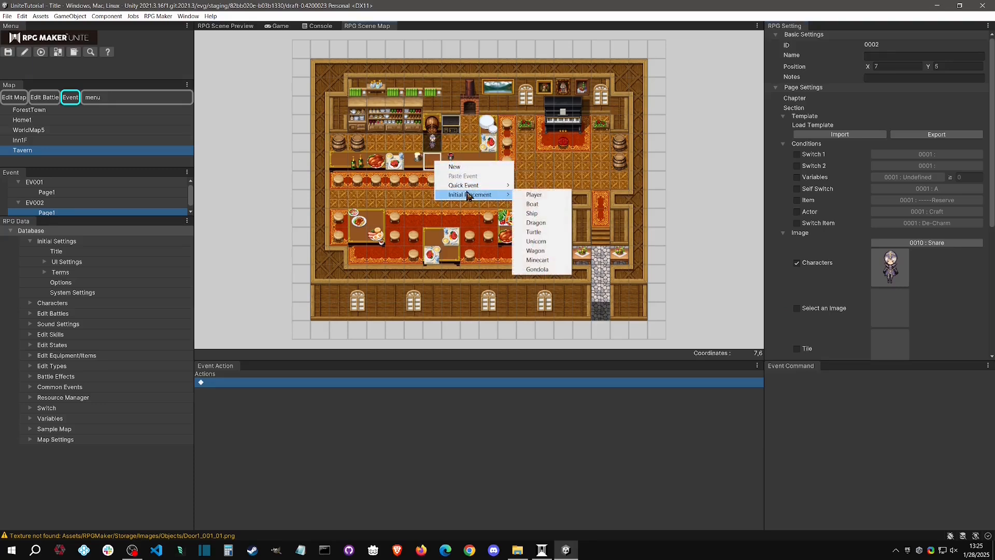
{"action": "mouse_move", "coordinate": [468, 188]}
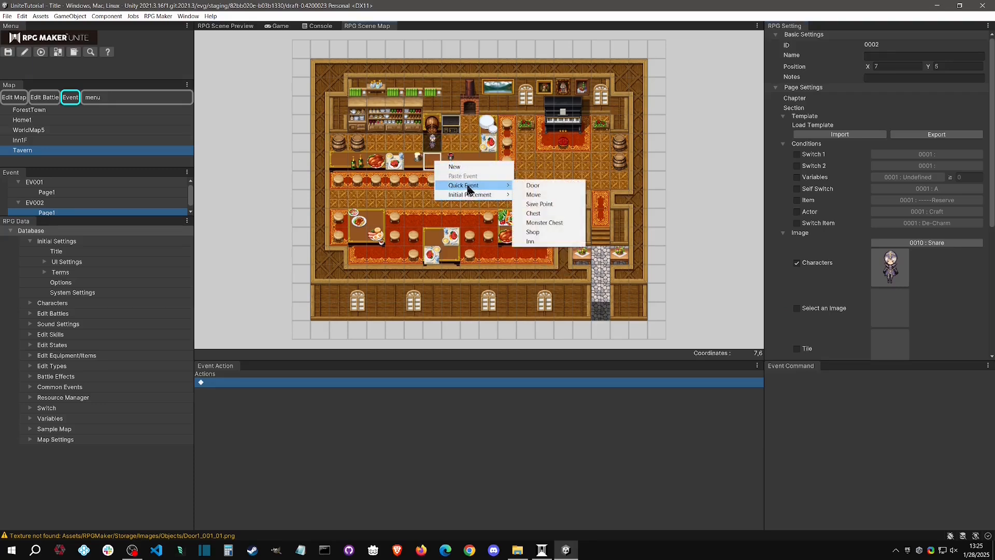
{"action": "left_click", "coordinate": [552, 233]}
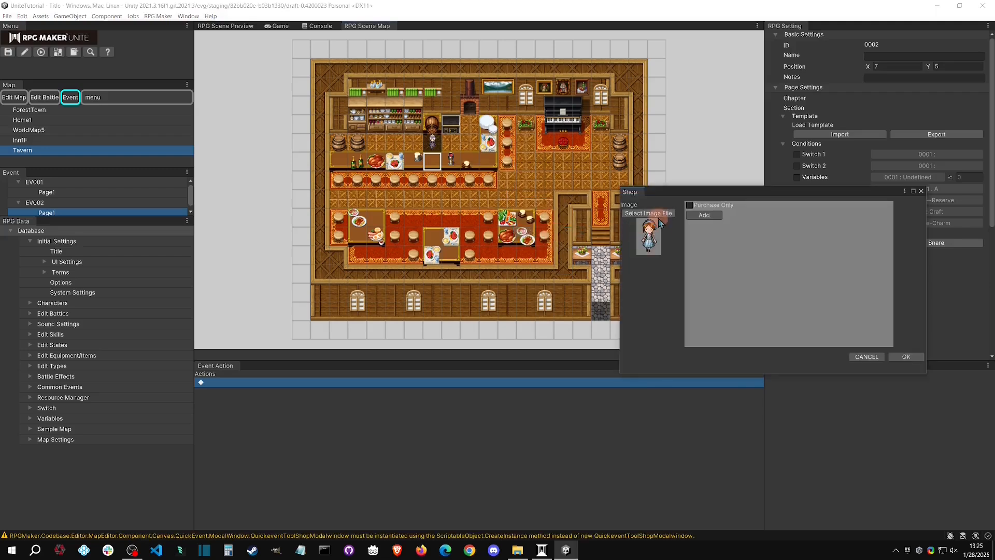
{"action": "left_click", "coordinate": [648, 232]}
{"action": "left_click", "coordinate": [565, 124]}
{"action": "left_click", "coordinate": [807, 416]}
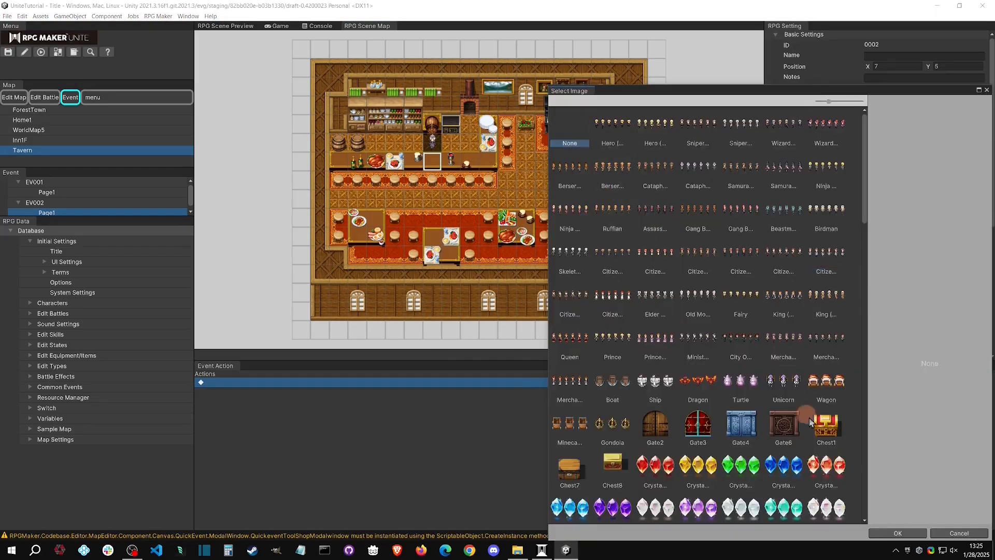
{"action": "left_click", "coordinate": [902, 534]}
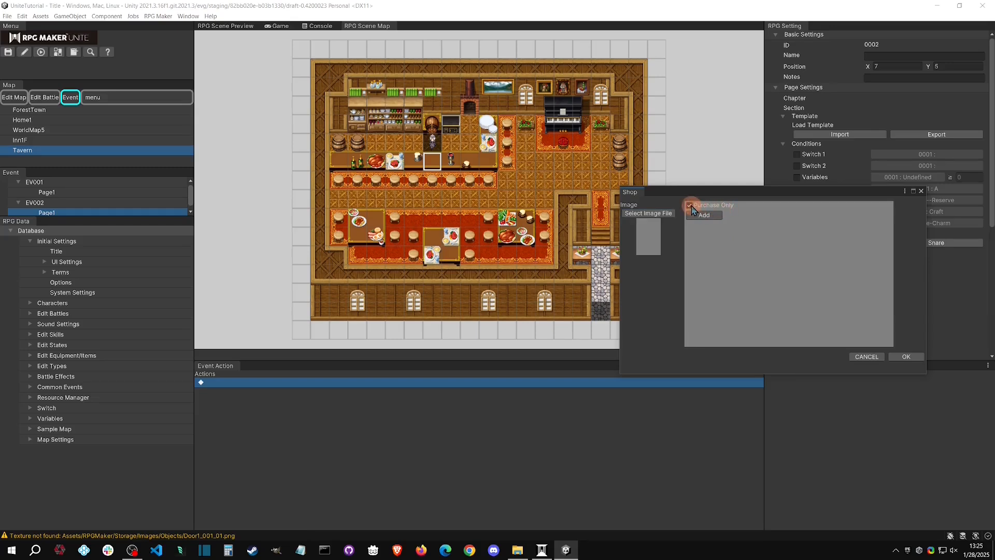
Add two goods of type Items to the shop, choosing 0004 : Potion and 0010 : Antidote
{"action": "left_click", "coordinate": [708, 221]}
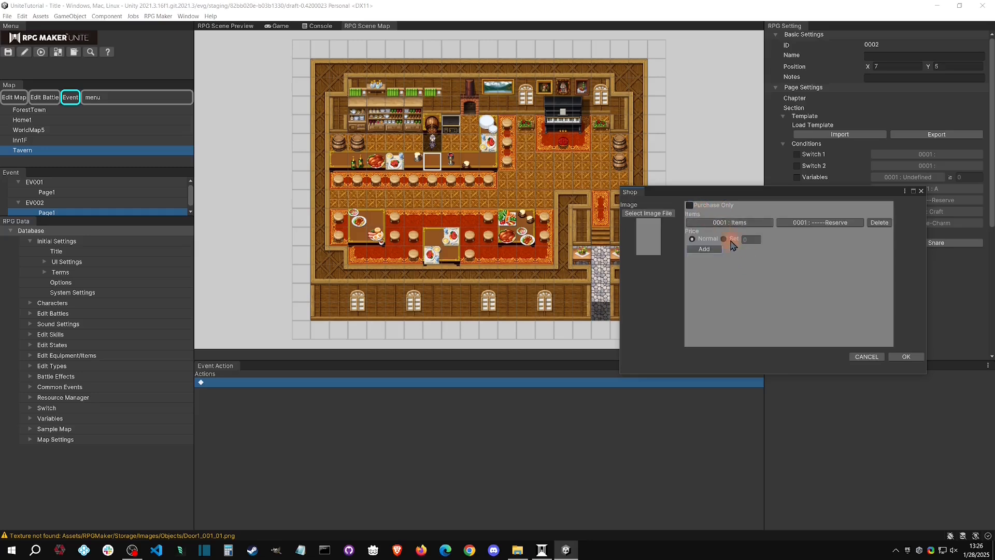
{"action": "left_click", "coordinate": [711, 250]}
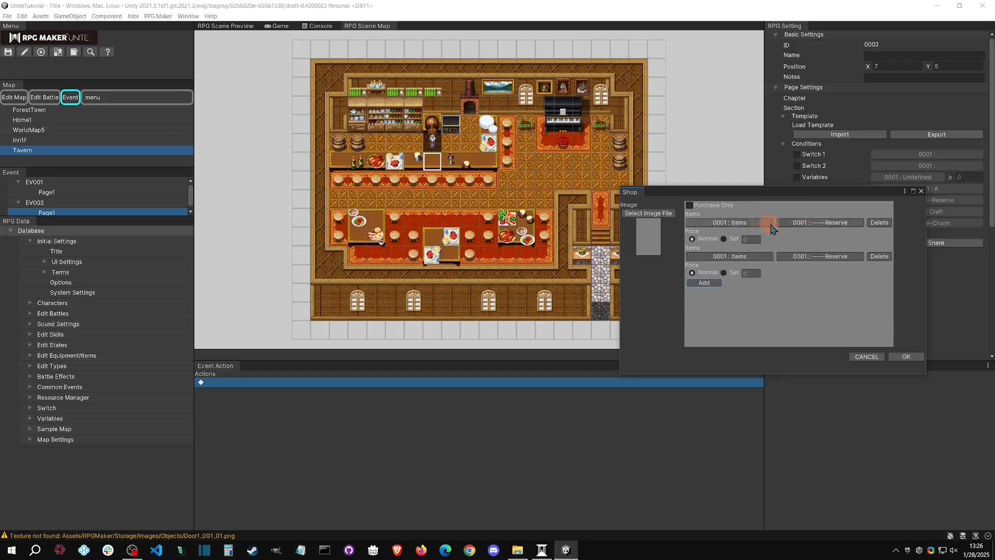
{"action": "left_click", "coordinate": [826, 224]}
{"action": "left_click", "coordinate": [772, 275]}
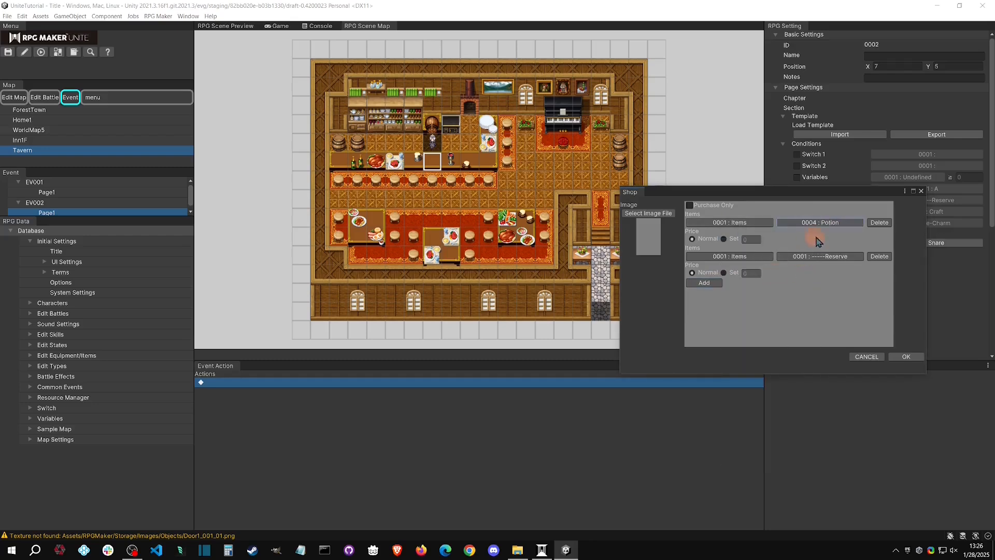
{"action": "left_click", "coordinate": [814, 256]}
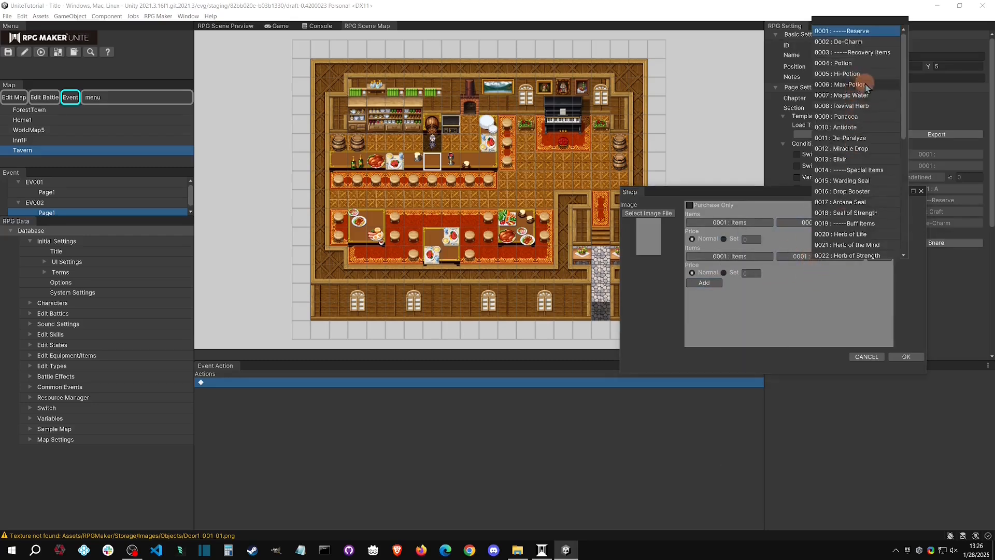
{"action": "left_click", "coordinate": [851, 127]}
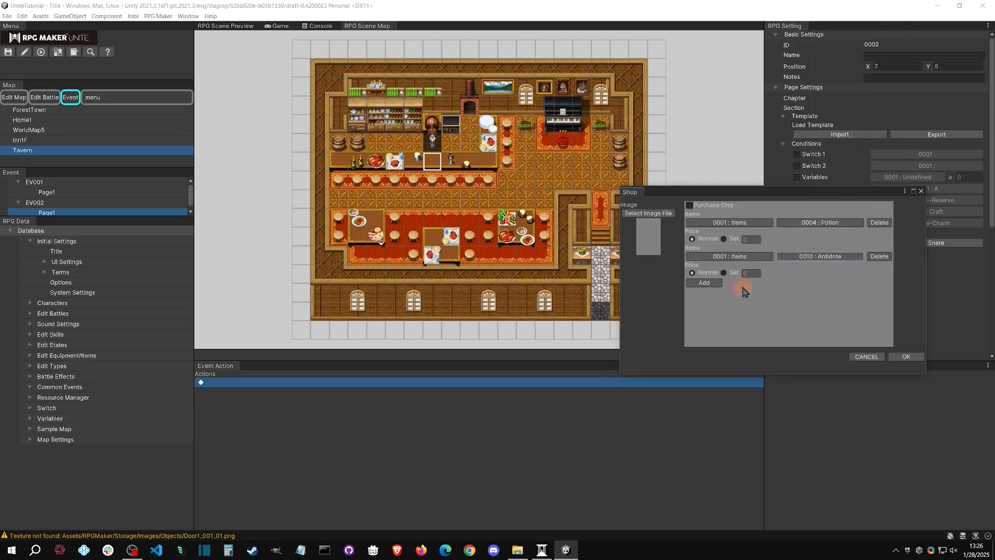
Add a third shop entry of type Weapons and choose 0003 : Gladius
{"action": "left_click", "coordinate": [704, 283]}
{"action": "left_click", "coordinate": [736, 290]}
{"action": "left_click", "coordinate": [733, 313]}
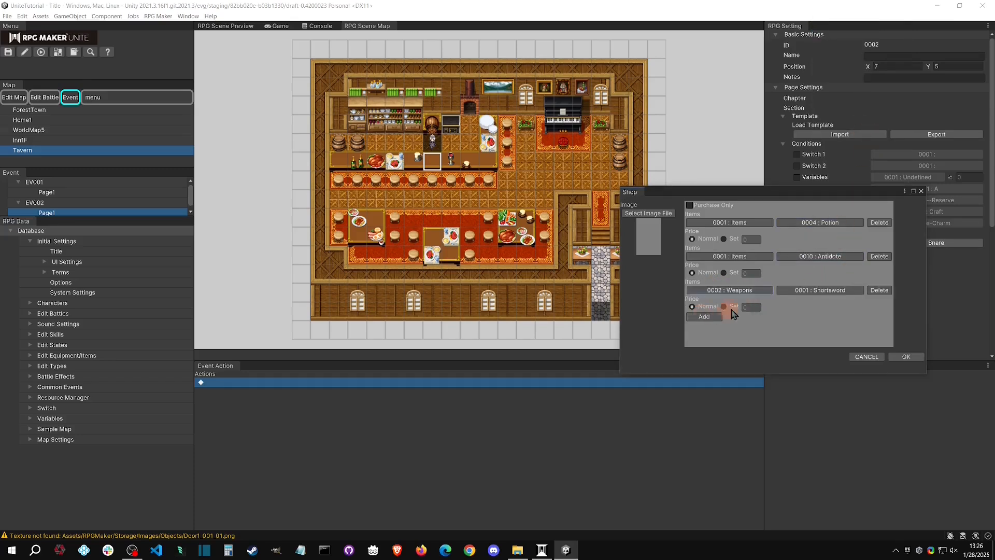
{"action": "left_click", "coordinate": [820, 290]}
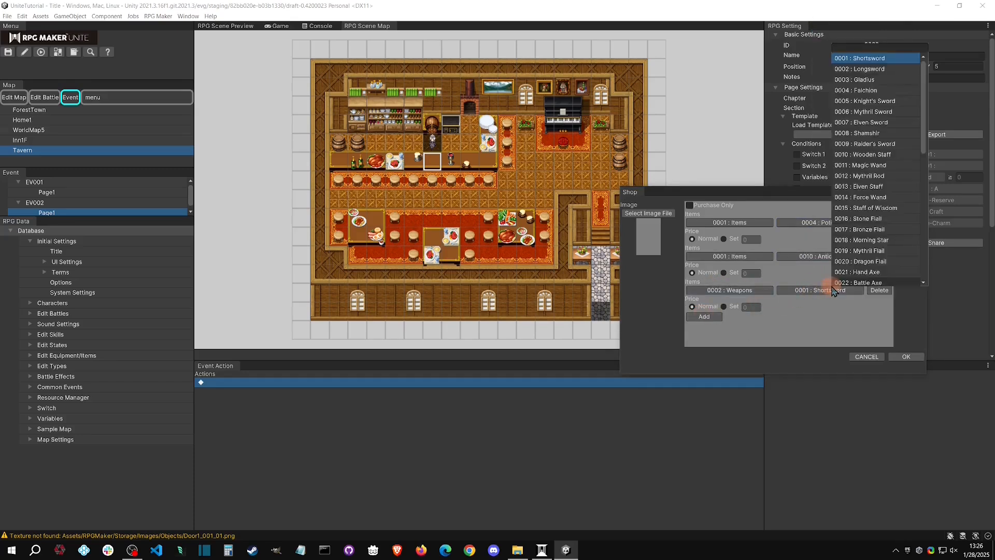
{"action": "left_click", "coordinate": [876, 79]}
Add a fourth shop entry of type Armor and choose 0012 : Bronze Armor
{"action": "left_click", "coordinate": [717, 317]}
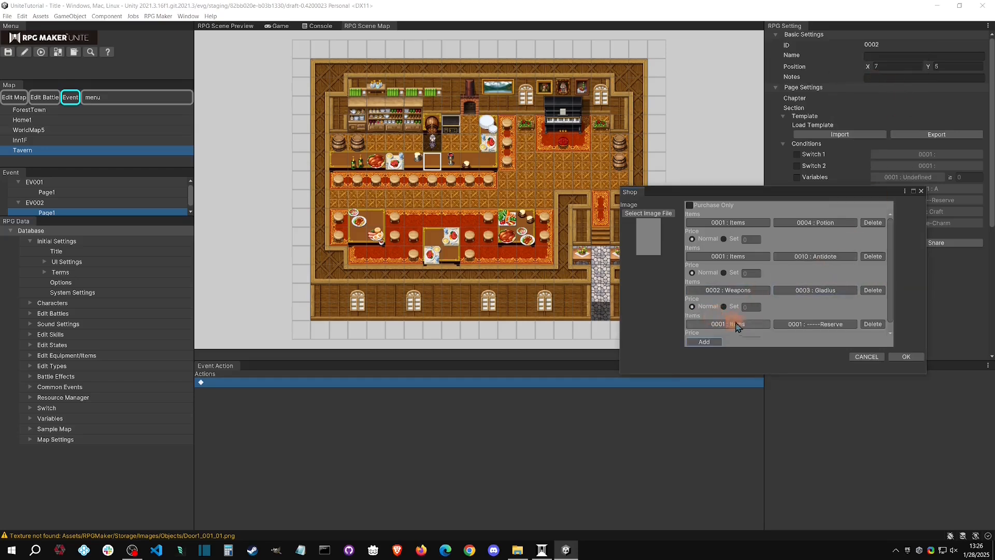
{"action": "left_click", "coordinate": [726, 324]}
{"action": "left_click", "coordinate": [714, 356]}
{"action": "left_click", "coordinate": [818, 321]}
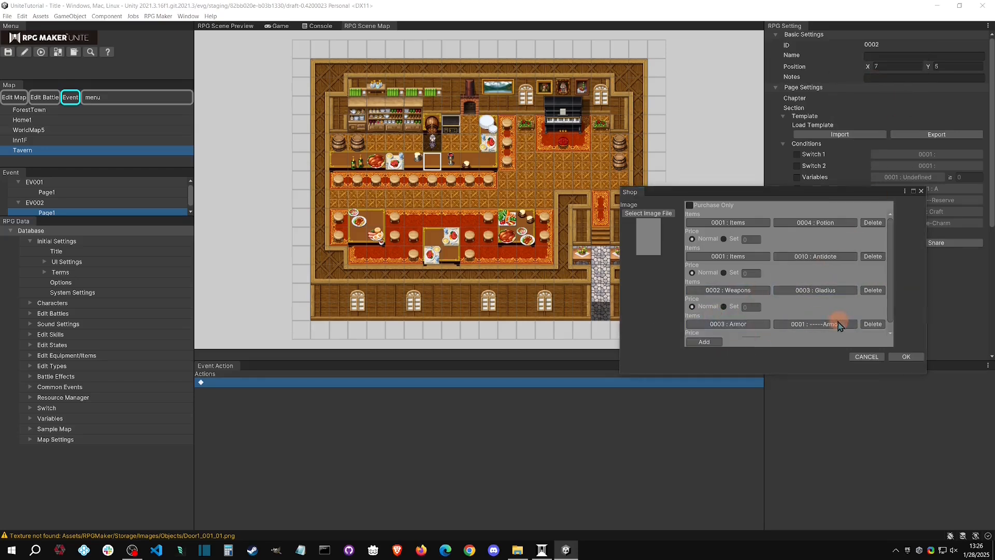
{"action": "left_click", "coordinate": [911, 217]}
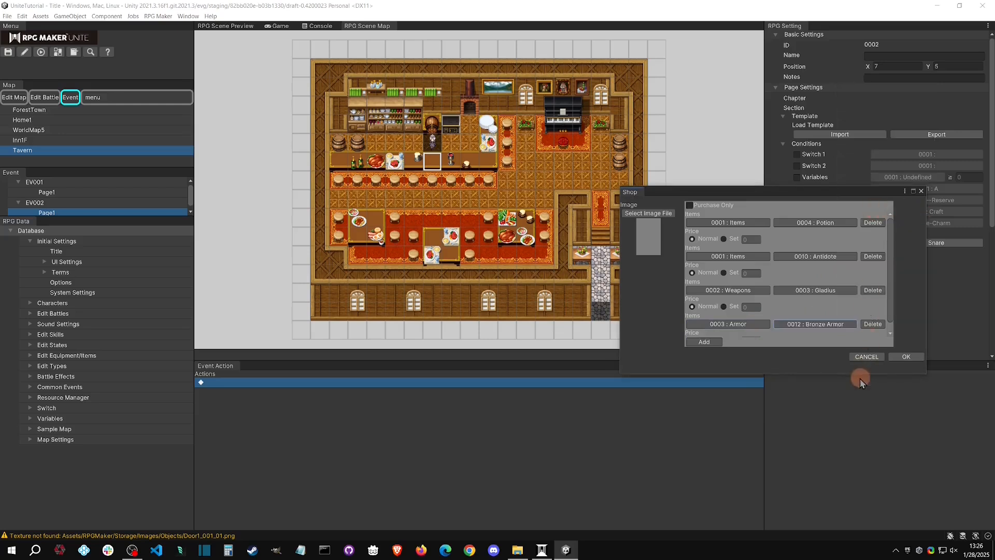
{"action": "scroll", "coordinate": [835, 309], "scroll_direction": "down", "scroll_amount": 1}
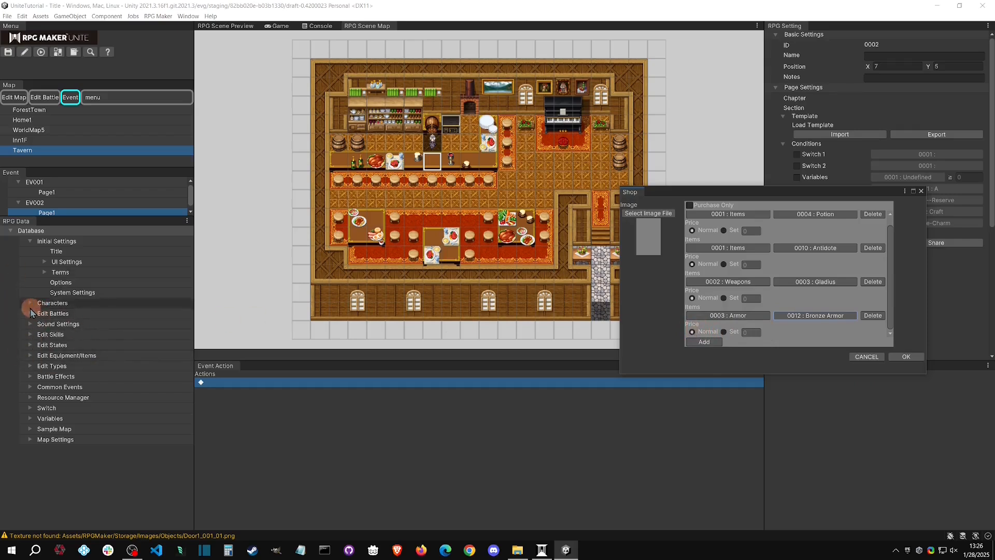
Look through the weapons, armor and items categories under the database's equipment and items settings
{"action": "left_click", "coordinate": [31, 356]}
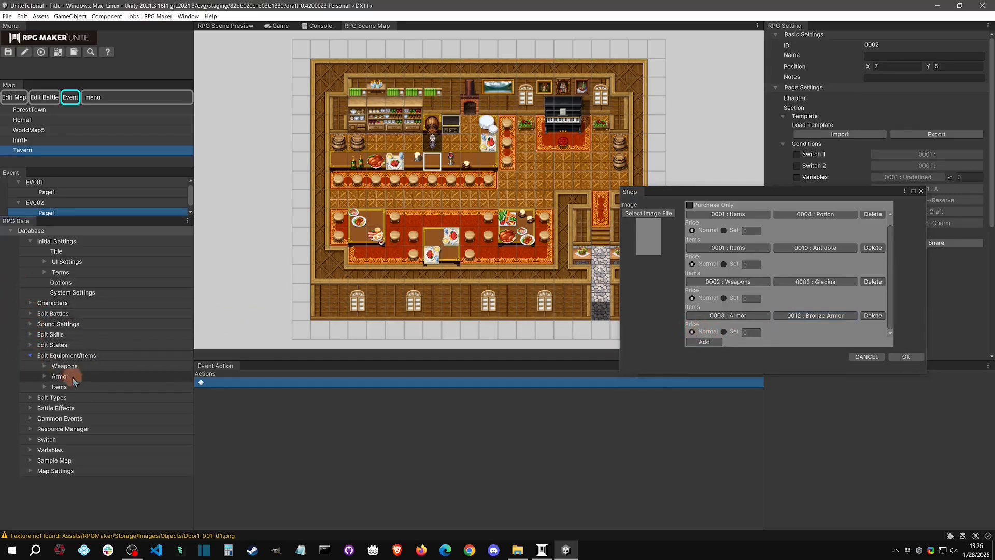
{"action": "left_click", "coordinate": [44, 366]}
{"action": "left_click", "coordinate": [44, 366]}
{"action": "left_click", "coordinate": [30, 356]}
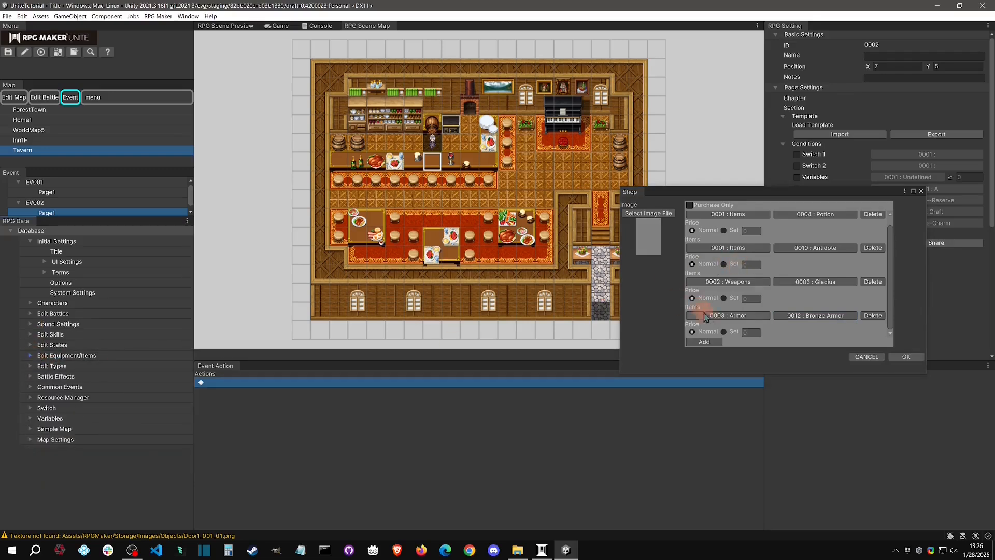
Give the Bronze Armor entry a set price of 0 and confirm the Shop quick event
{"action": "left_click", "coordinate": [725, 332]}
{"action": "left_click", "coordinate": [758, 333]}
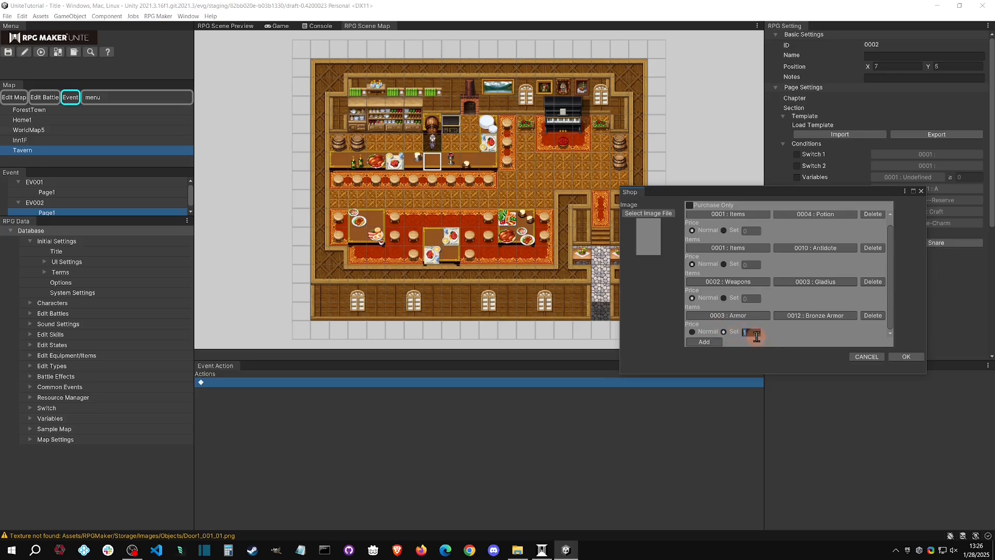
{"action": "type", "text": "0"}
{"action": "left_click", "coordinate": [907, 357]}
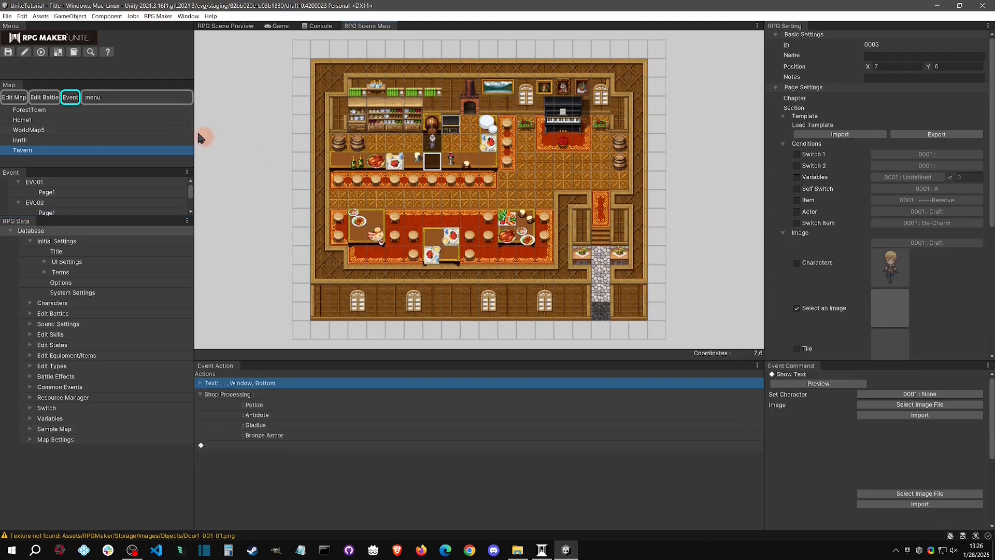
Start a playtest with a new game, walk to the inn and talk to the innkeeper about staying overnight
{"action": "left_click", "coordinate": [37, 56]}
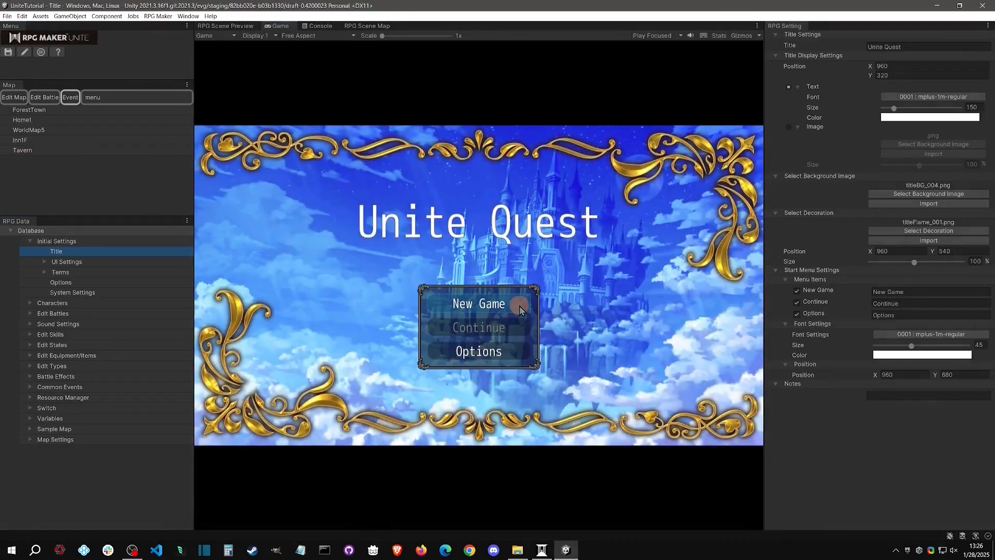
{"action": "left_click", "coordinate": [519, 306]}
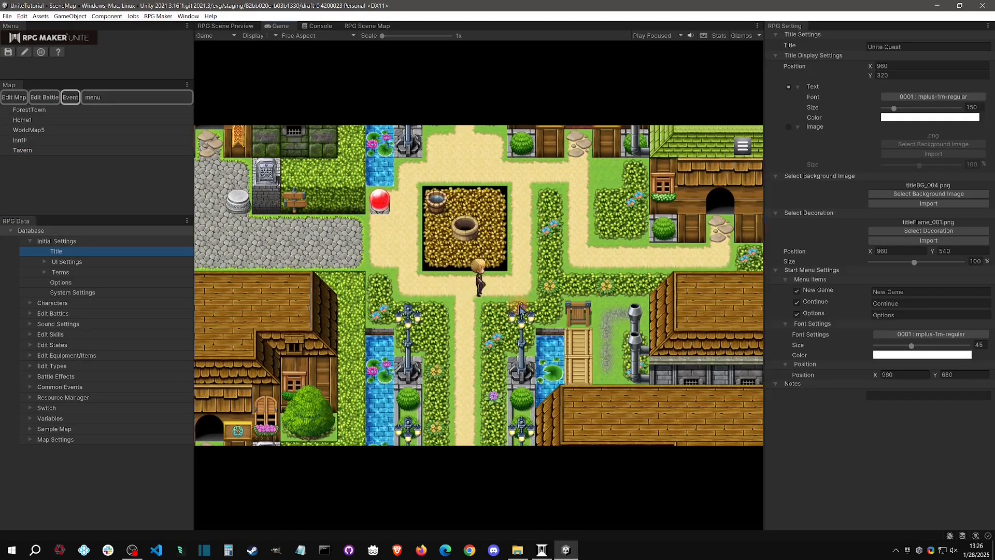
{"action": "left_click_drag", "start_coordinate": [520, 305], "coordinate": [519, 305]}
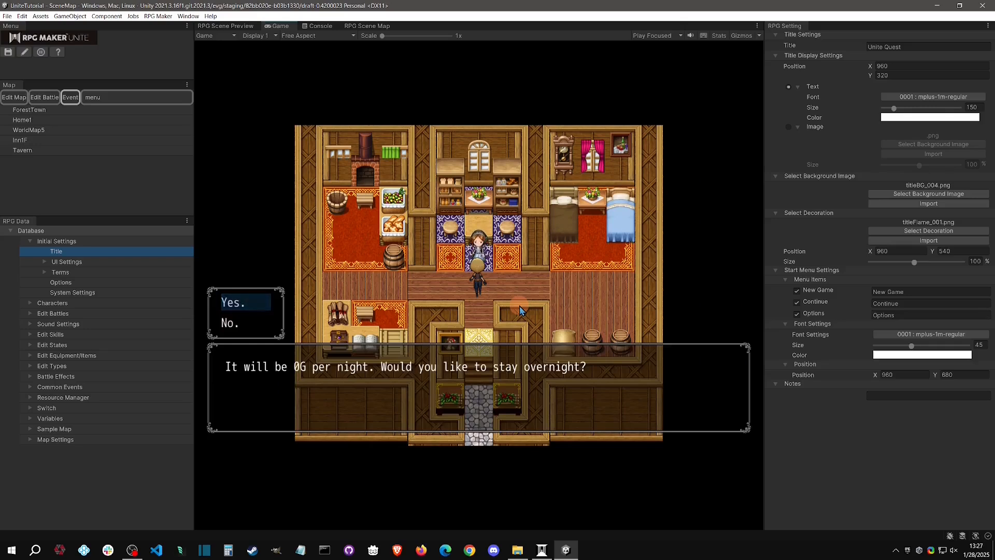
{"action": "left_click", "coordinate": [520, 307]}
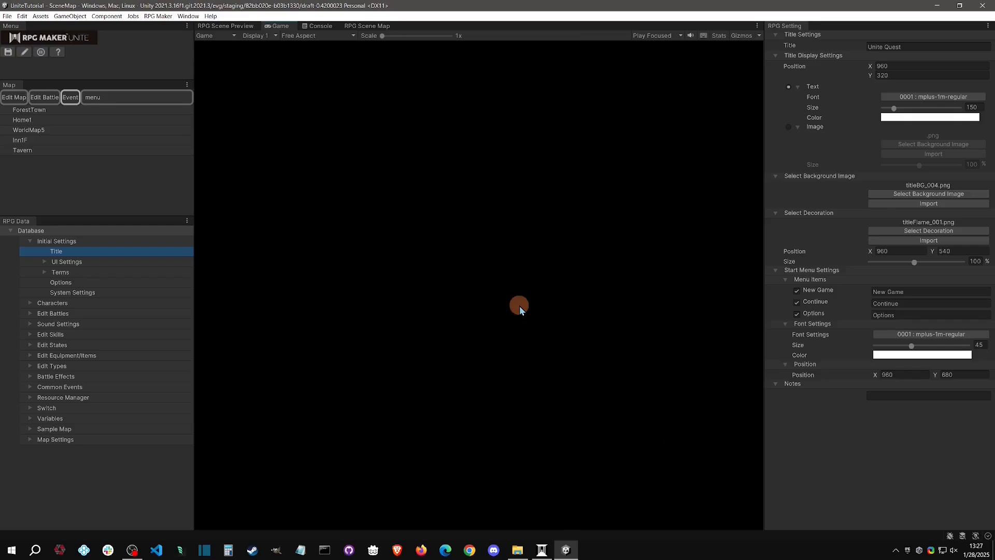
Walk from the inn to the tavern counter, try to talk to the bartender and end the playtest
{"action": "key", "text": "Down"}
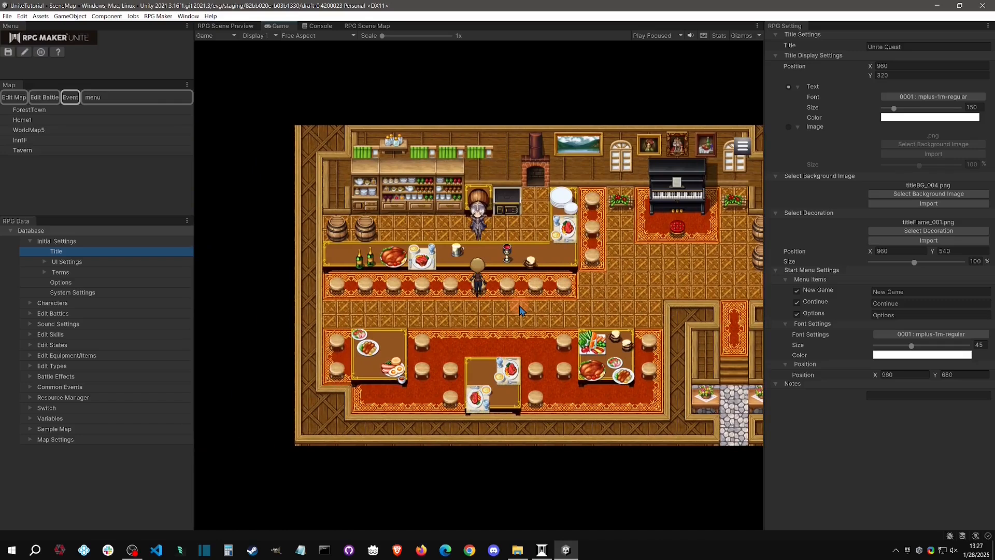
{"action": "left_click", "coordinate": [480, 256]}
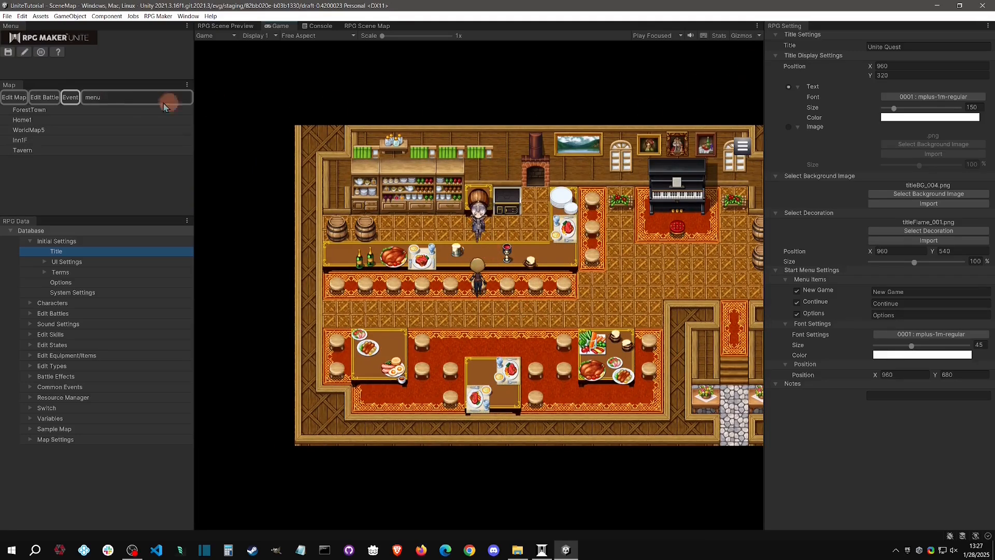
{"action": "left_click", "coordinate": [42, 52]}
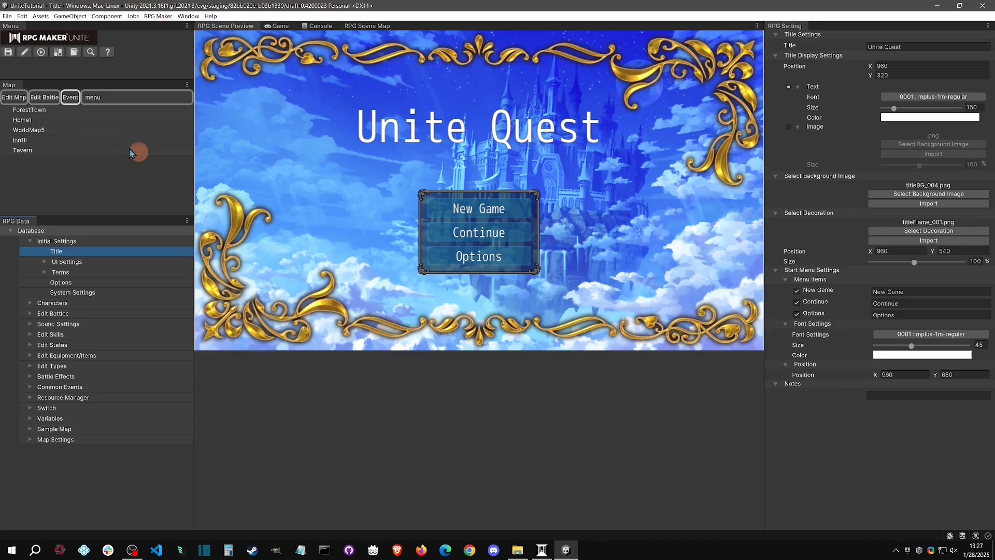
On the Tavern map, place the shop event on the counter tile (7, 6) with priority Same as characters
{"action": "left_click", "coordinate": [23, 150]}
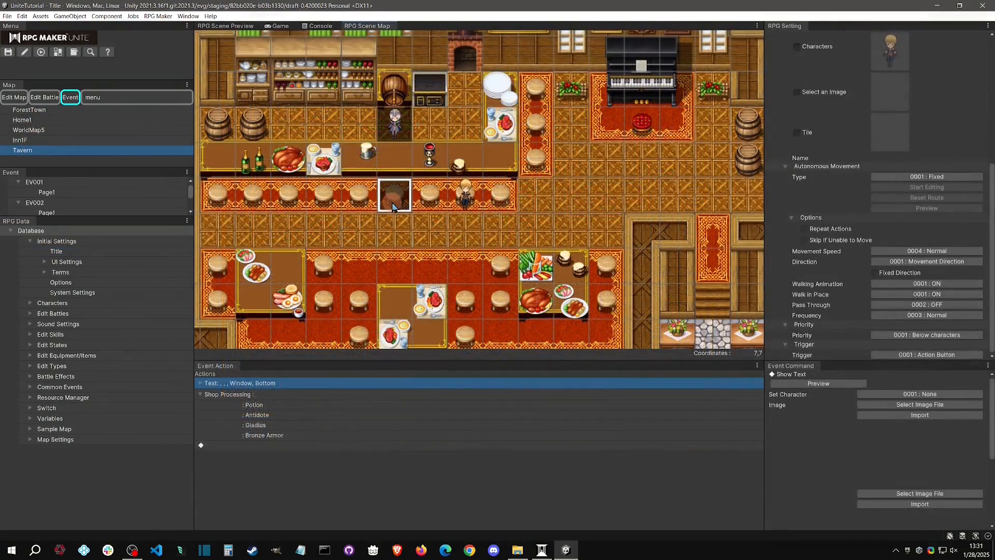
{"action": "left_click", "coordinate": [395, 160]}
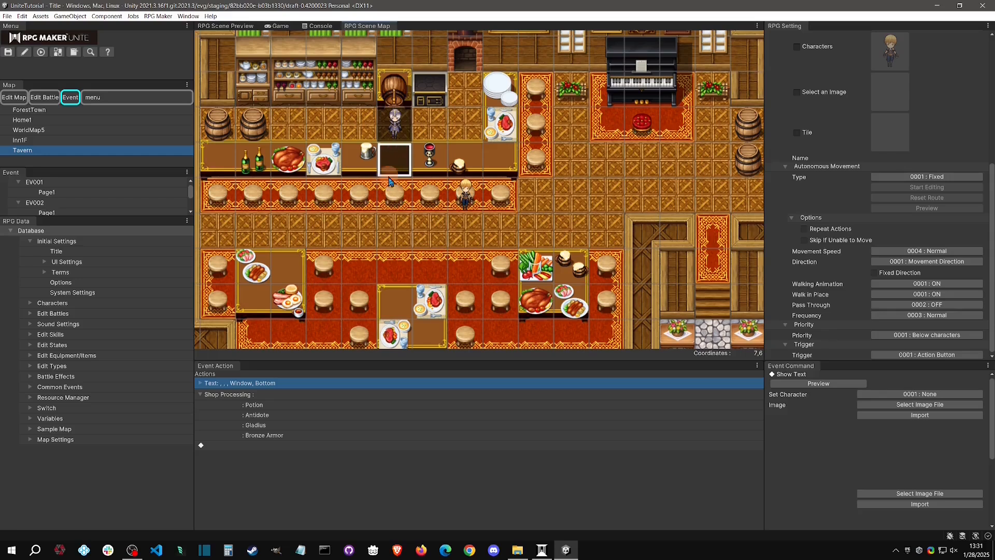
{"action": "left_click", "coordinate": [926, 335]}
{"action": "left_click", "coordinate": [882, 356]}
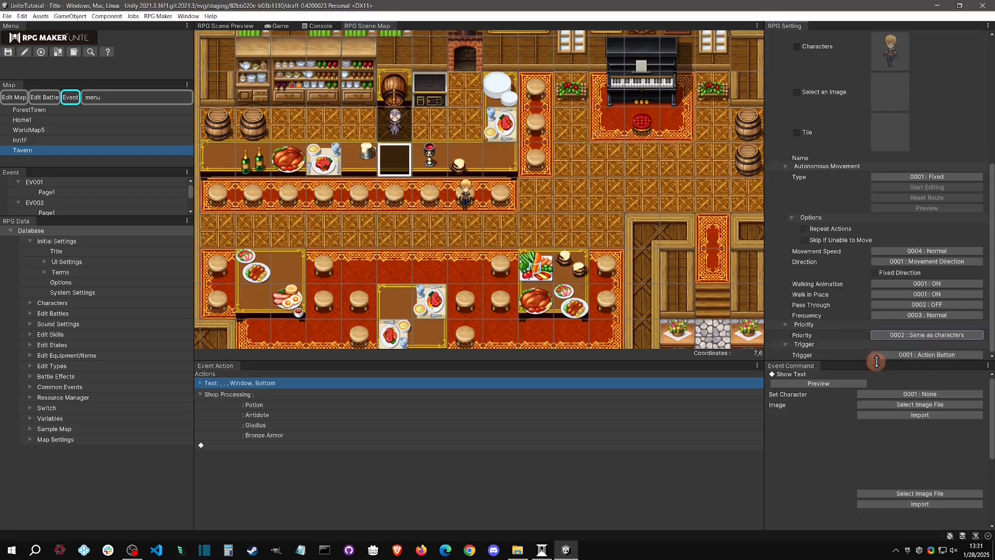
Move the shop event to the stool tile in front of the counter (7, 7) and set its priority to Below characters
{"action": "left_click", "coordinate": [398, 197]}
{"action": "left_click", "coordinate": [928, 336]}
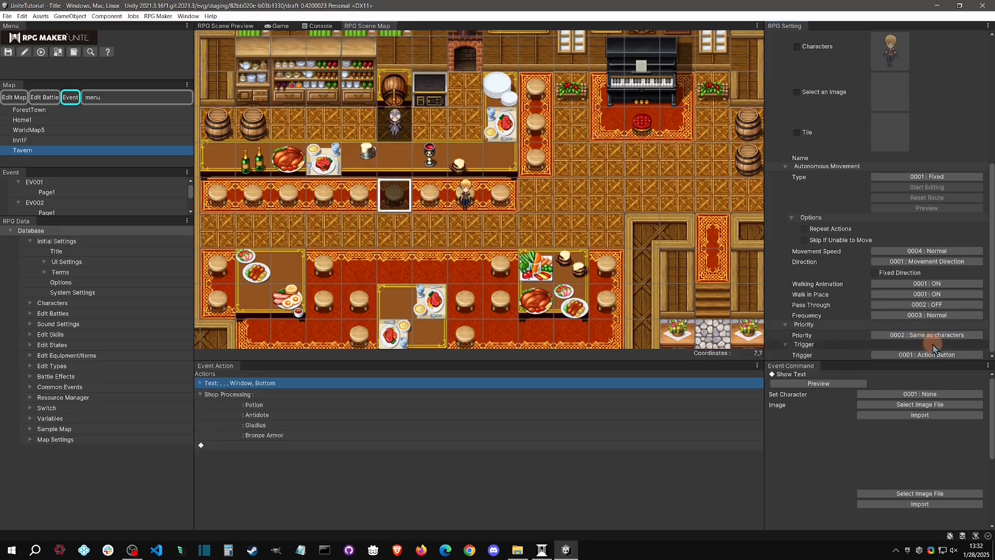
{"action": "left_click", "coordinate": [914, 348]}
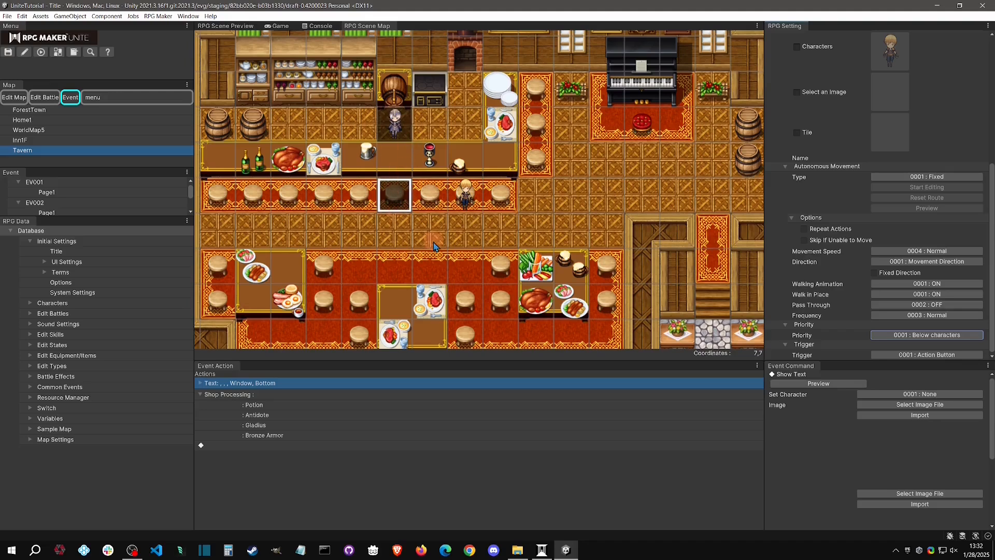
Playtest the tavern, open the item shop at the counter and choose Bronze Armor in the buy list
{"action": "key", "text": "ctrl+p"}
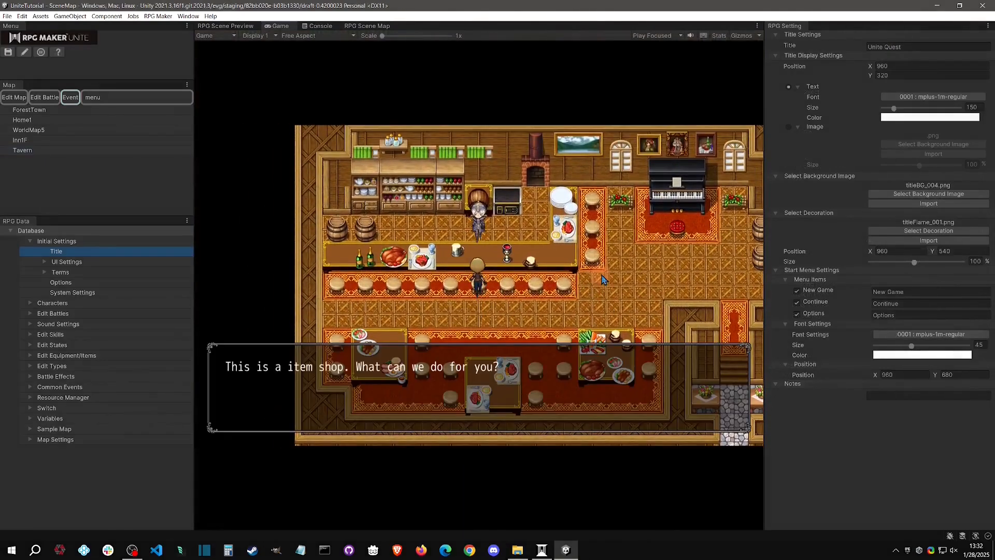
{"action": "left_click", "coordinate": [601, 274]}
{"action": "key", "text": "Return"}
{"action": "key", "text": "Up"}
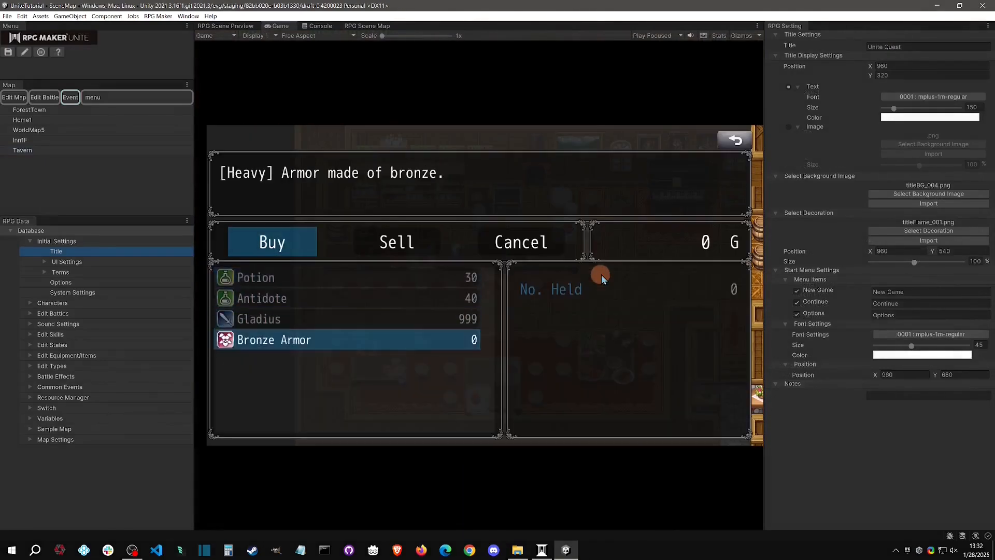
{"action": "key", "text": "Return"}
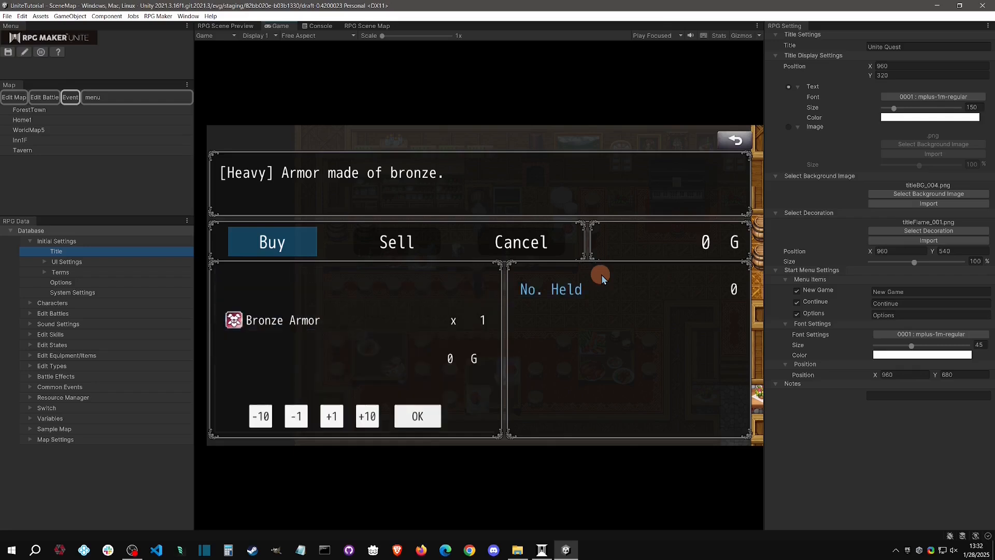
Buy pieces of Bronze Armor in several purchases until 12 are held
{"action": "key", "text": "Return"}
{"action": "key", "text": "Right"}
{"action": "key", "text": "Return"}
{"action": "key", "text": "Return"}
{"action": "key", "text": "Left"}
{"action": "key", "text": "Return"}
{"action": "key", "text": "Right"}
{"action": "key", "text": "Return"}
{"action": "key", "text": "Return"}
{"action": "key", "text": "Return"}
{"action": "key", "text": "Escape"}
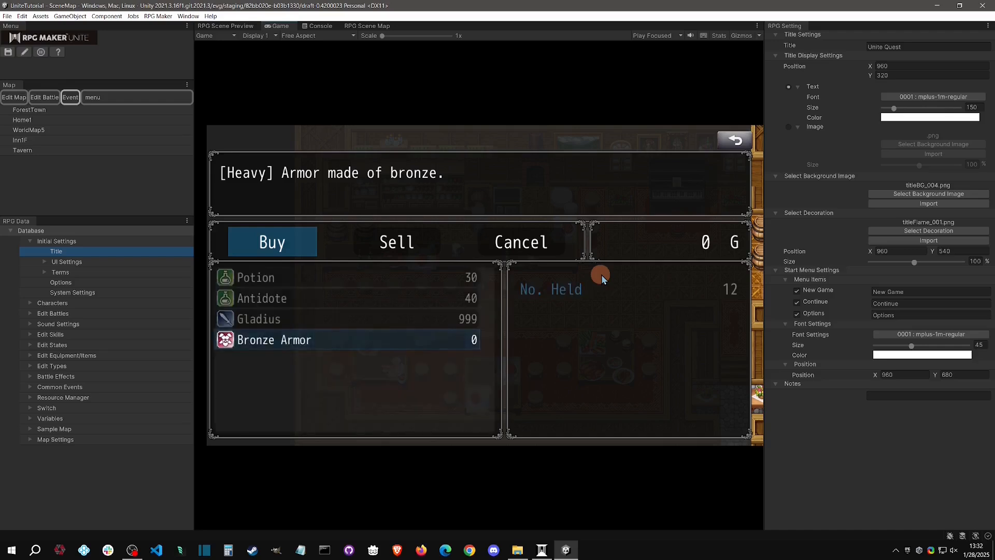
Sell all 12 pieces of Bronze Armor from the armor category, leave the shop and end the playtest
{"action": "key", "text": "Escape"}
{"action": "key", "text": "Right"}
{"action": "key", "text": "Return"}
{"action": "key", "text": "Right"}
{"action": "key", "text": "Right"}
{"action": "key", "text": "Left"}
{"action": "key", "text": "Return"}
{"action": "key", "text": "Escape"}
{"action": "key", "text": "Right"}
{"action": "key", "text": "Return"}
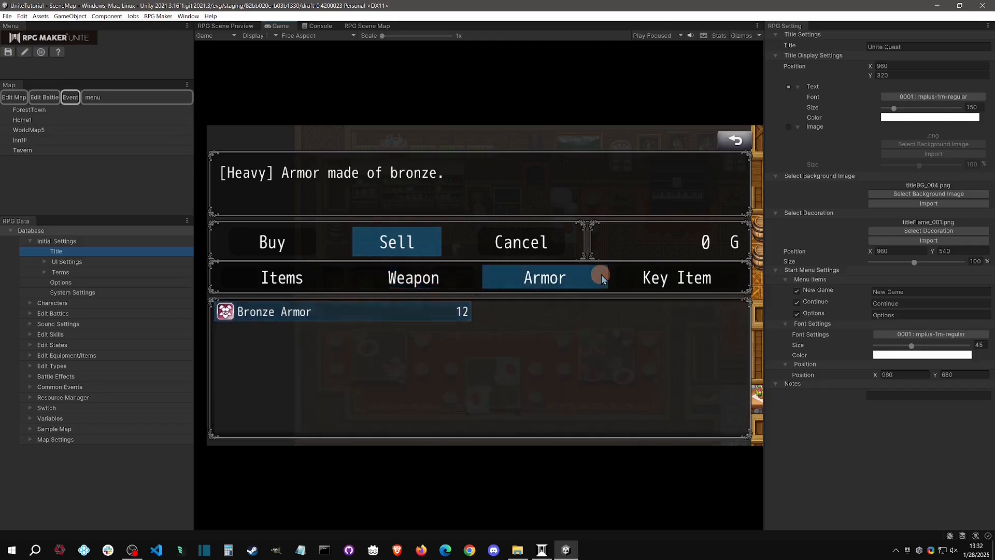
{"action": "key", "text": "Return"}
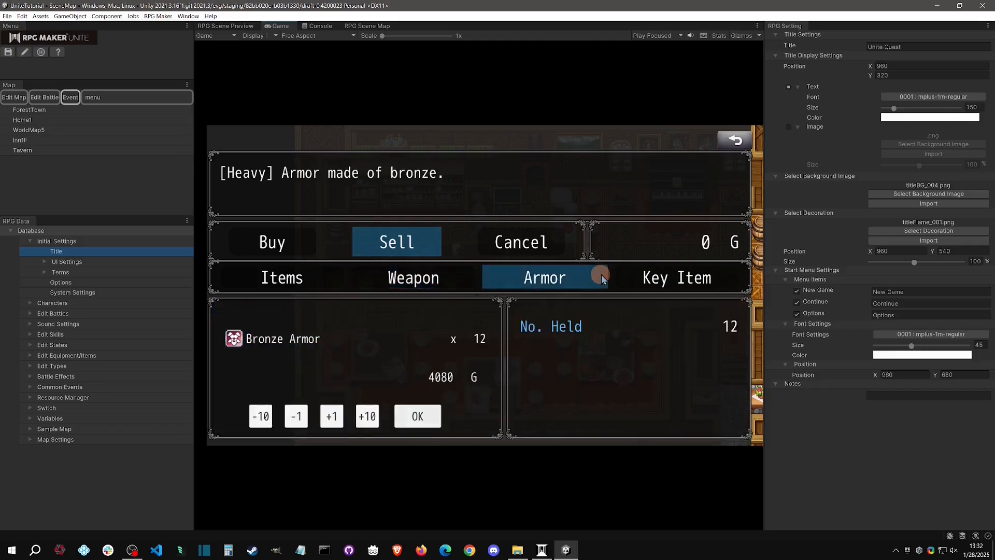
{"action": "key", "text": "Return"}
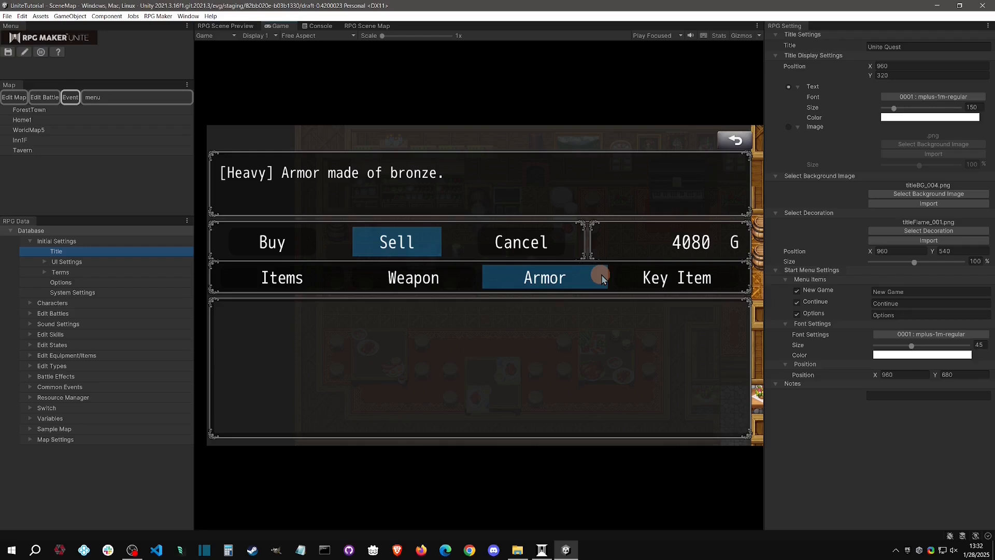
{"action": "key", "text": "Escape"}
{"action": "key", "text": "Escape"}
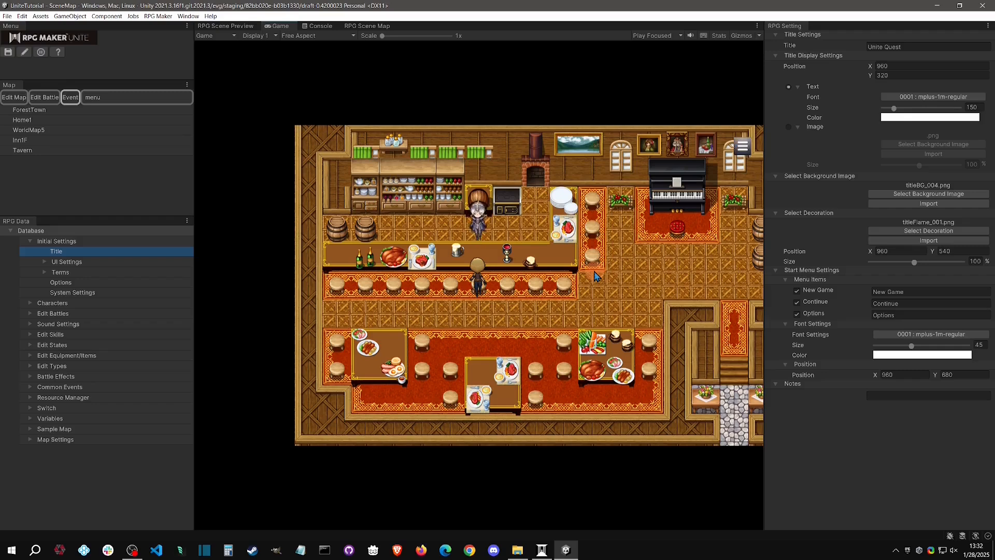
{"action": "left_click", "coordinate": [41, 52]}
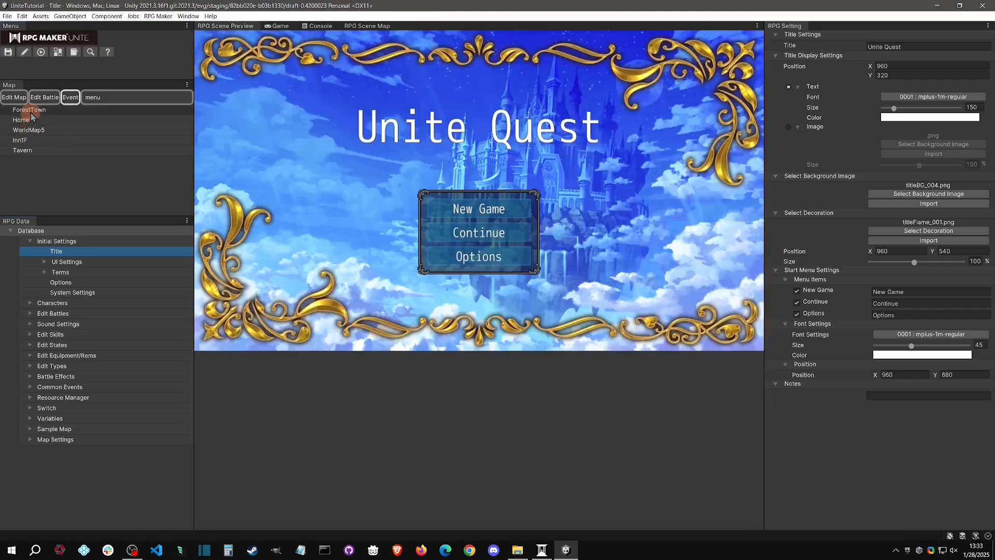
Set the player's initial placement in ForestTown on the path tile just below the well
{"action": "left_click", "coordinate": [37, 109]}
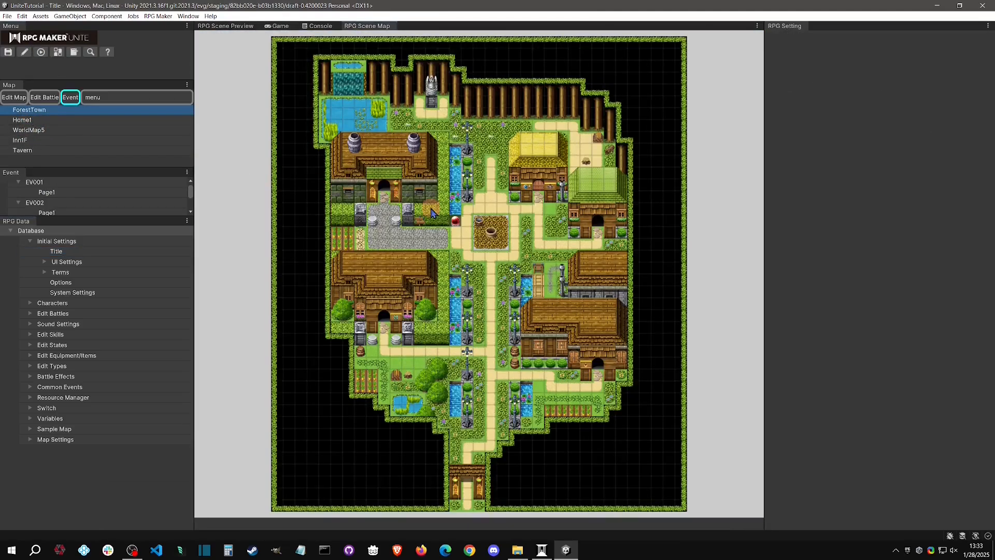
{"action": "right_click", "coordinate": [492, 265]}
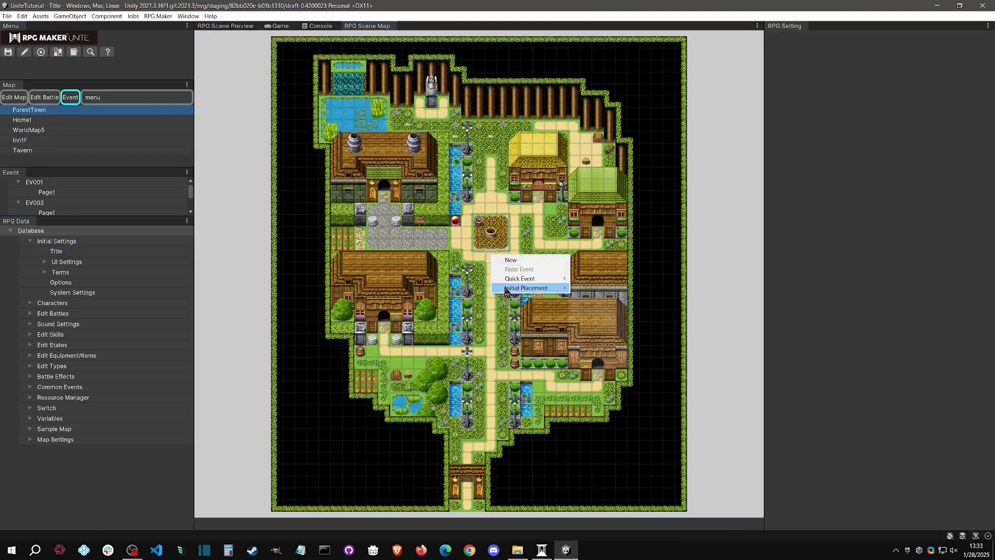
{"action": "left_click", "coordinate": [589, 290]}
Add a Chest quick event with 10 Gold at (20, 15) and move it to the grass strip above the plaza
{"action": "right_click", "coordinate": [518, 226]}
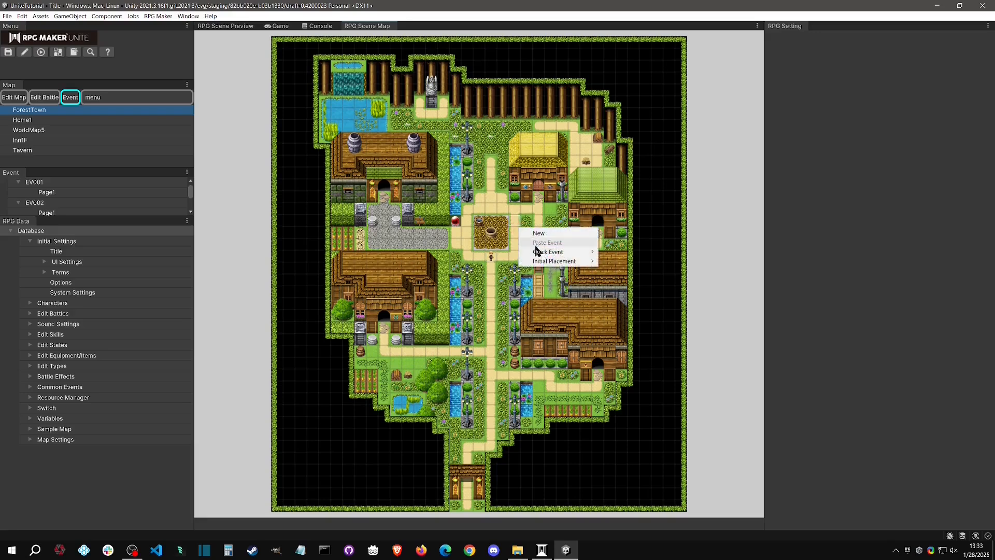
{"action": "mouse_move", "coordinate": [549, 252]}
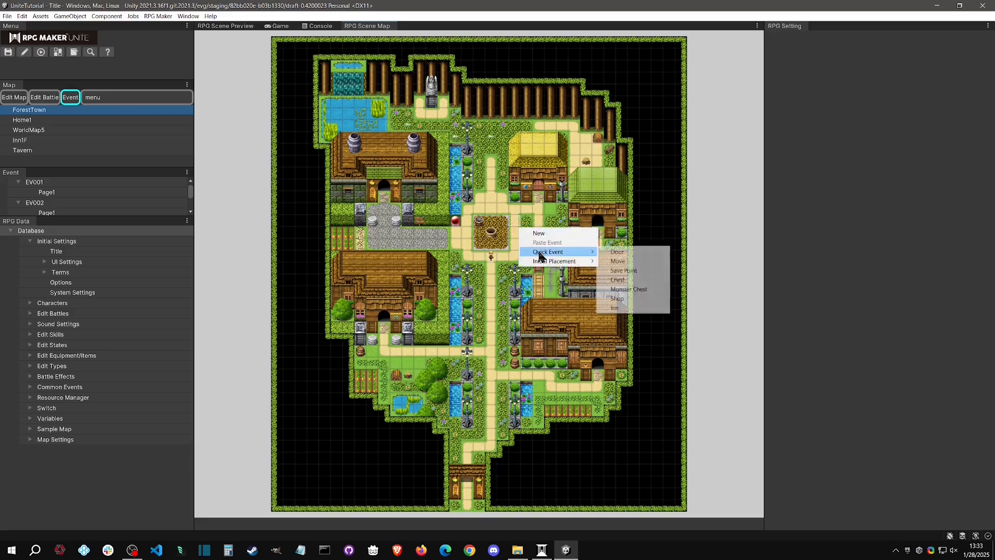
{"action": "left_click", "coordinate": [623, 282]}
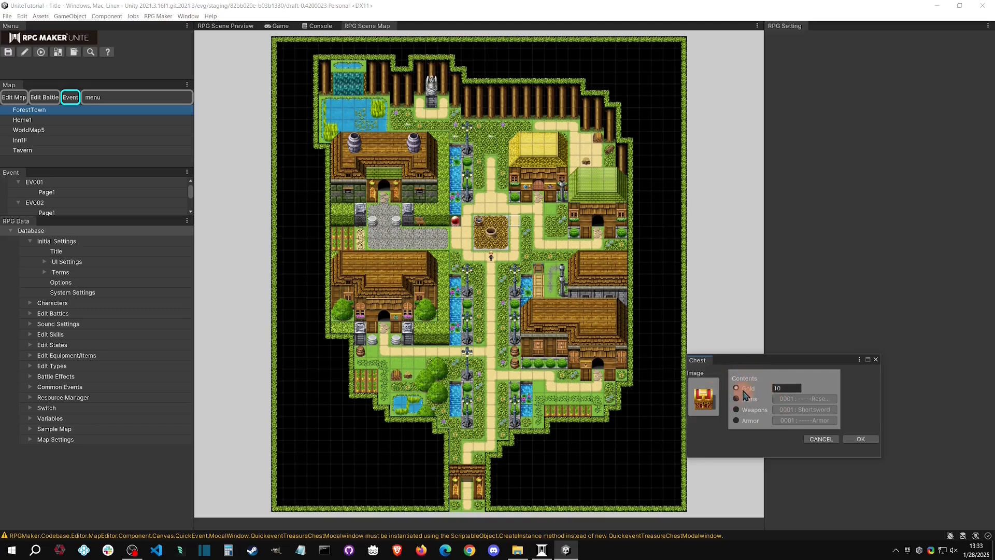
{"action": "left_click", "coordinate": [746, 390]}
{"action": "left_click", "coordinate": [860, 439]}
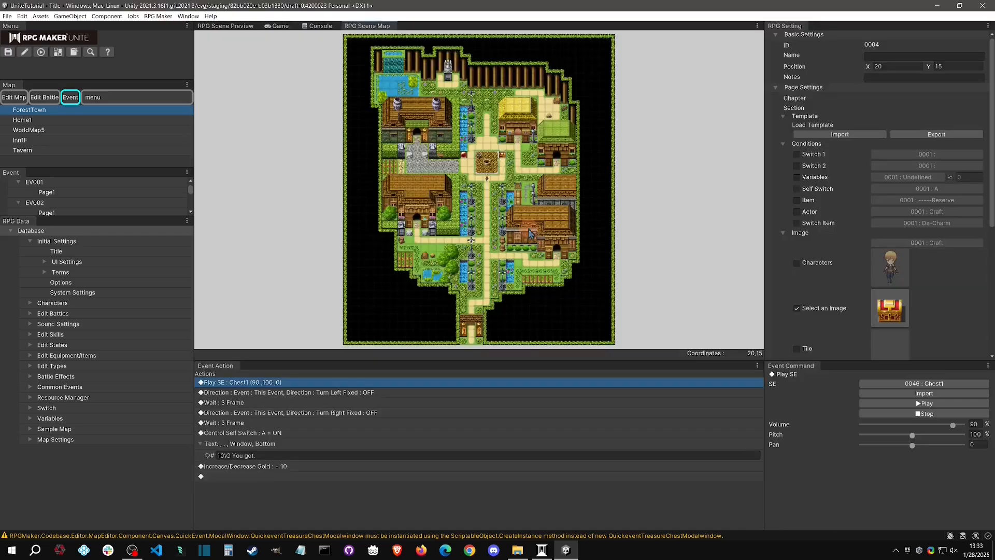
{"action": "scroll", "coordinate": [506, 172], "scroll_direction": "up", "scroll_amount": 5}
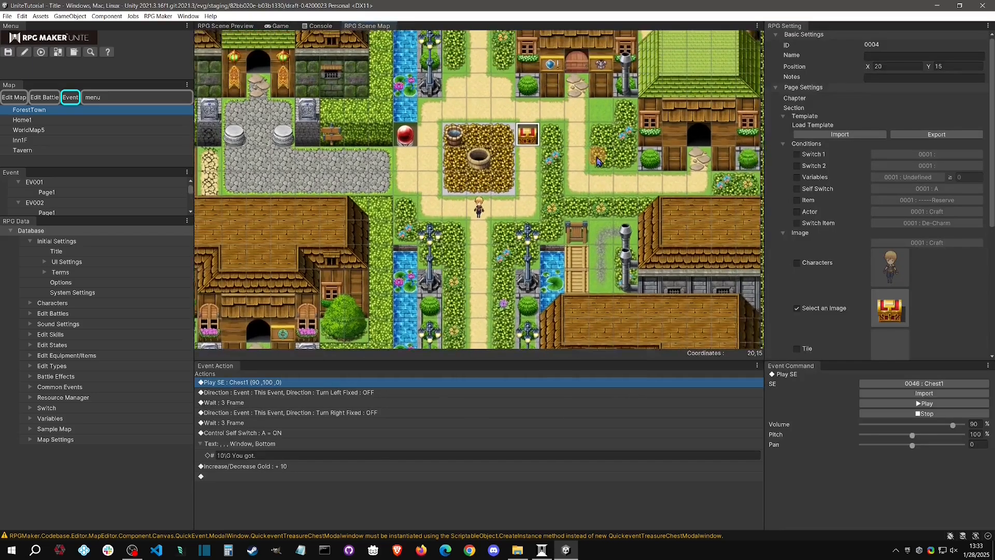
{"action": "left_click_drag", "start_coordinate": [521, 167], "coordinate": [490, 120]}
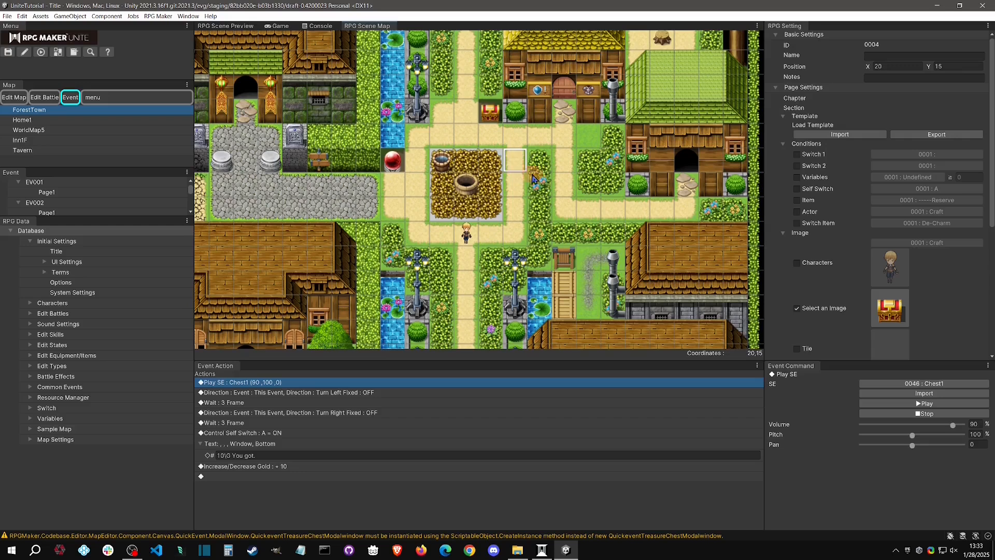
Add a Monster Chest quick event in ForestTown at (17, 13), directly set to enemy group 0001 : Goblin
{"action": "right_click", "coordinate": [442, 108]}
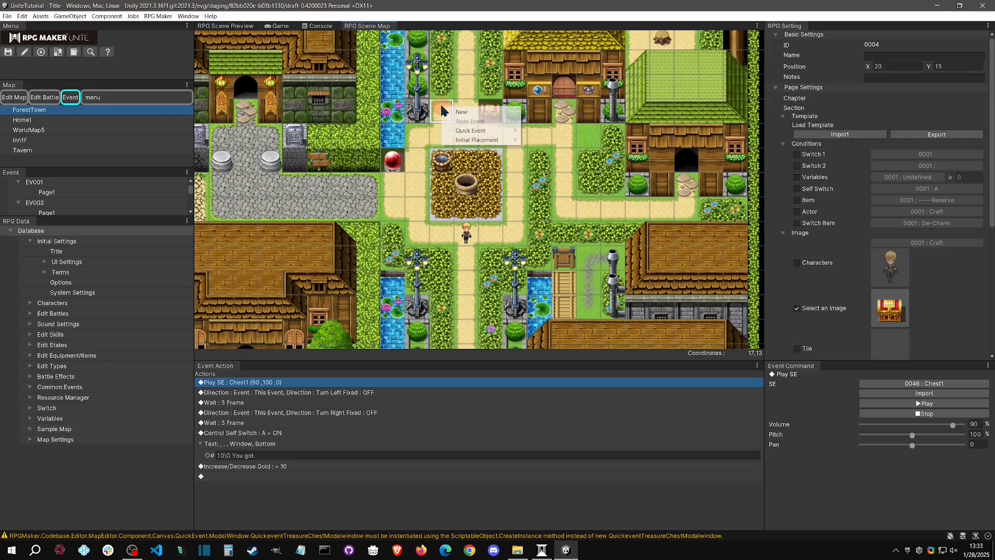
{"action": "mouse_move", "coordinate": [479, 130]}
{"action": "left_click", "coordinate": [551, 168]}
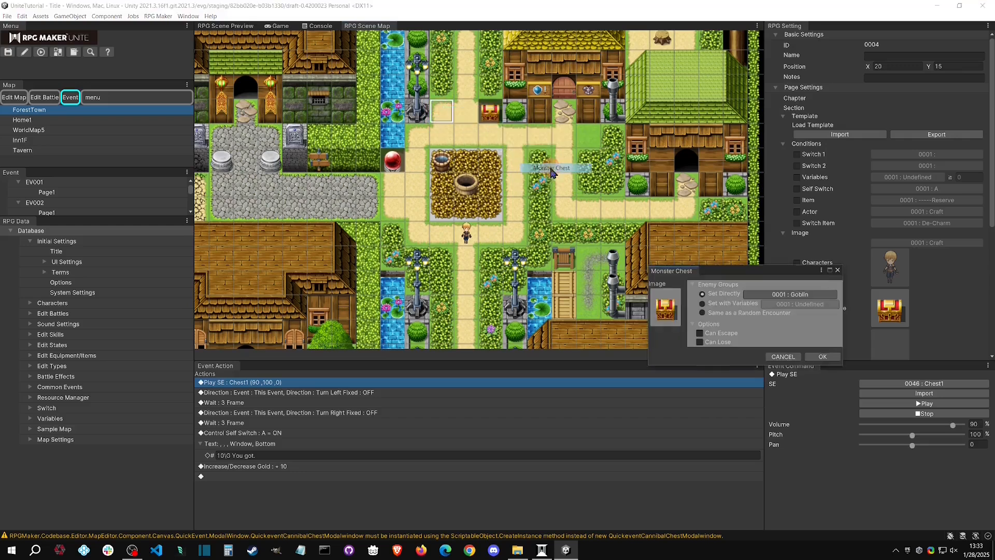
{"action": "left_click", "coordinate": [723, 295]}
{"action": "left_click", "coordinate": [767, 295]}
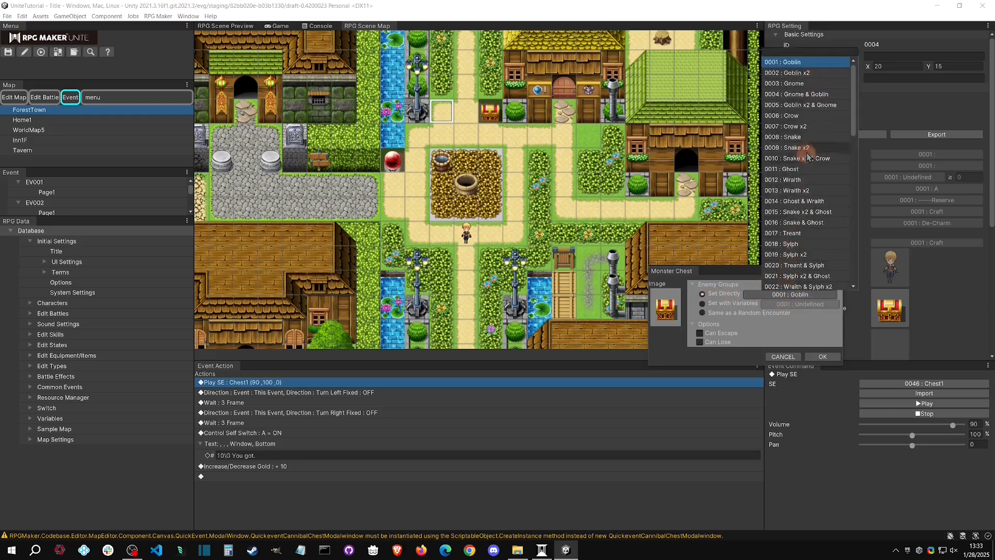
{"action": "left_click", "coordinate": [822, 66]}
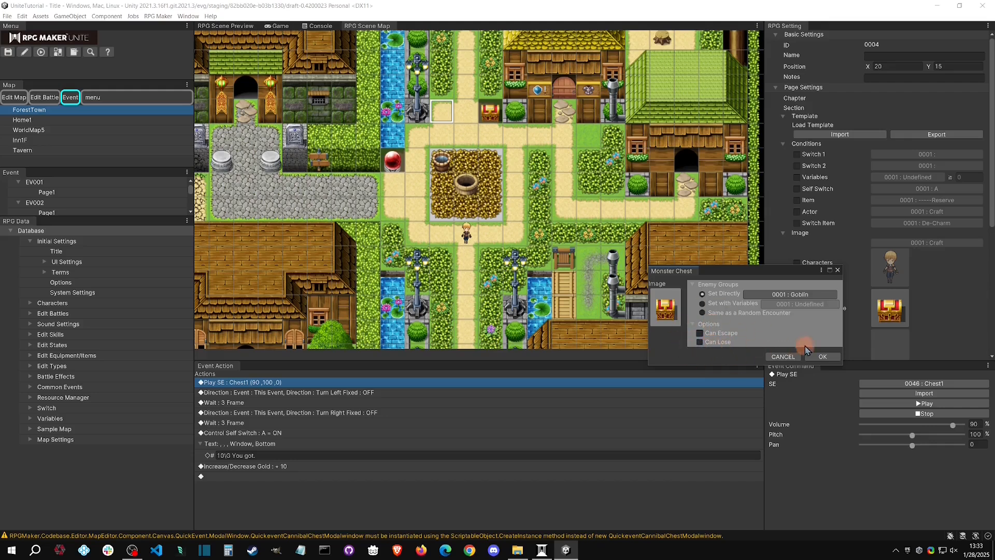
{"action": "left_click", "coordinate": [820, 358]}
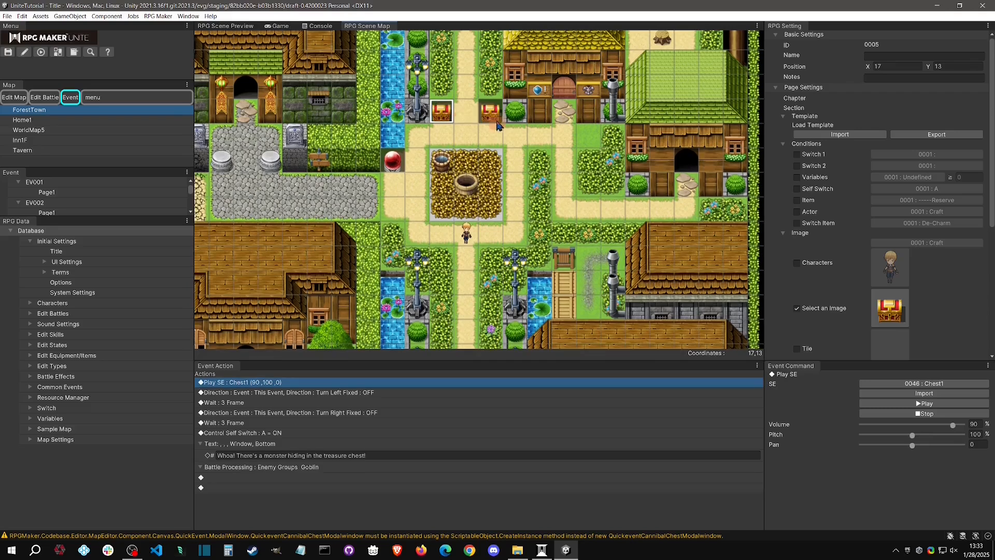
Start a playtest with a new game and open the gold chest on the grass above the well plaza
{"action": "left_click", "coordinate": [41, 52]}
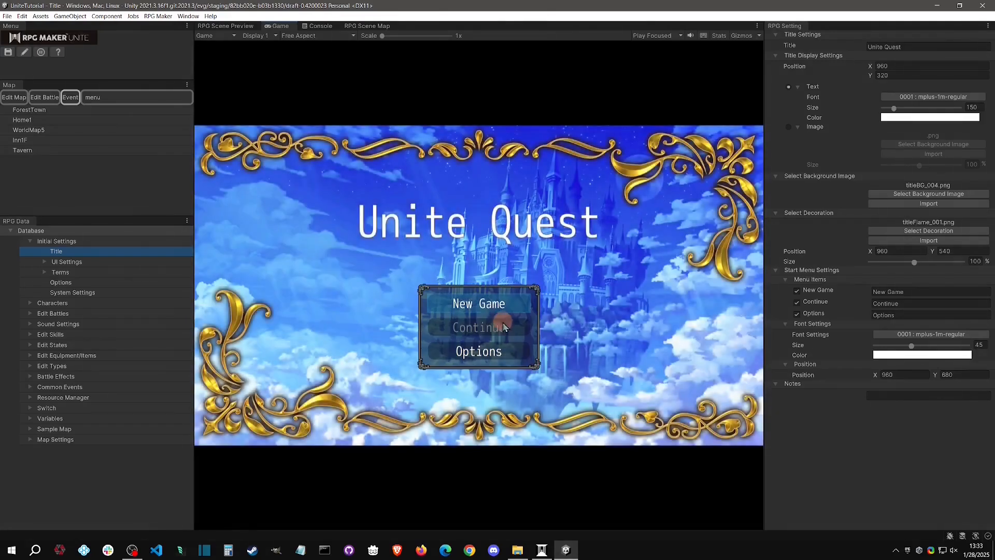
{"action": "left_click", "coordinate": [492, 305]}
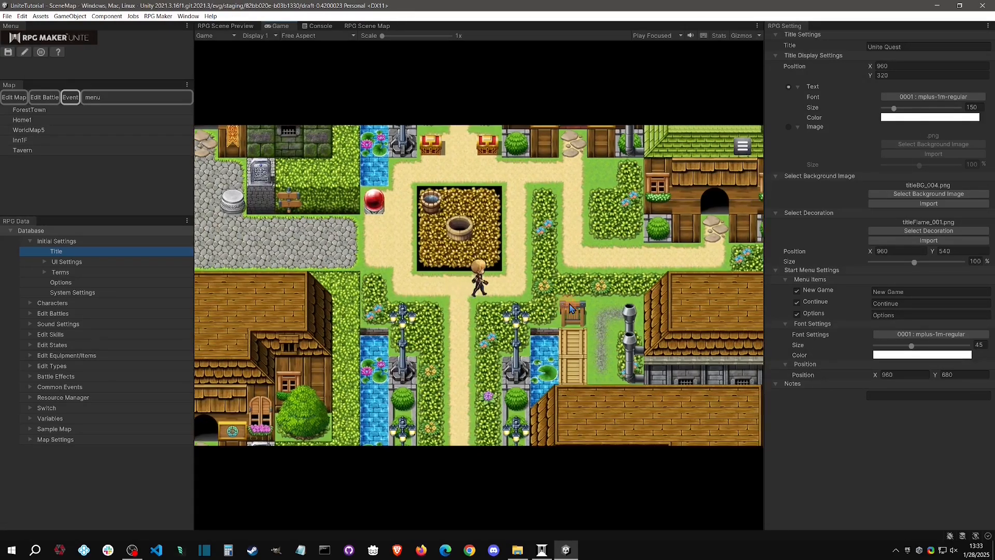
{"action": "key", "text": "Up"}
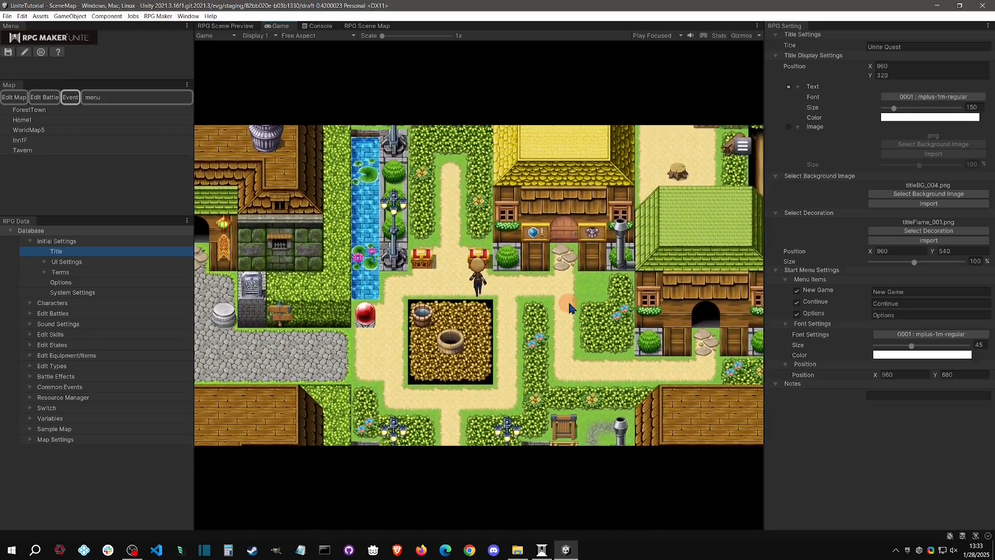
{"action": "key", "text": "Return"}
{"action": "key", "text": "Return"}
Open the monster chest, fight the Goblin battle, walk down toward the save point and end the playtest
{"action": "key", "text": "Left"}
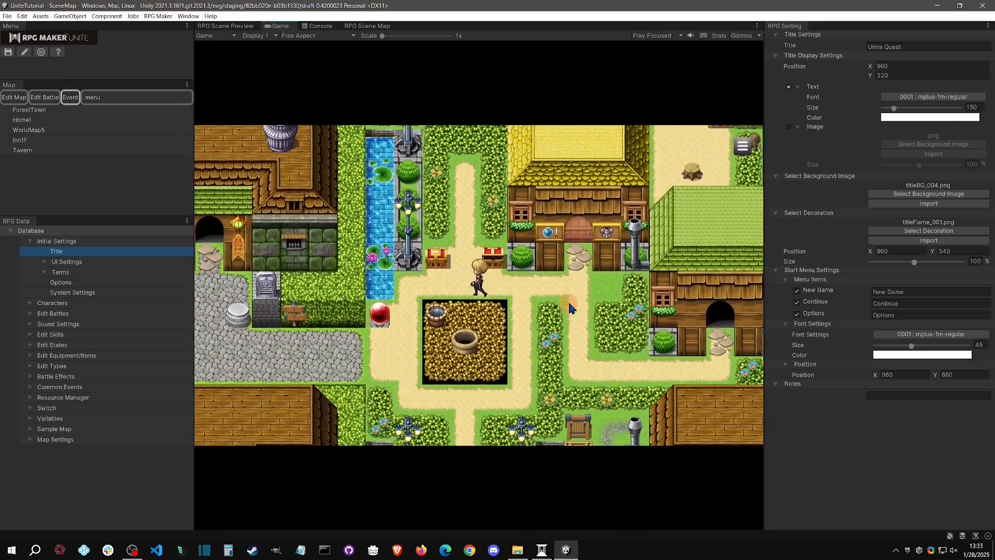
{"action": "key", "text": "Return"}
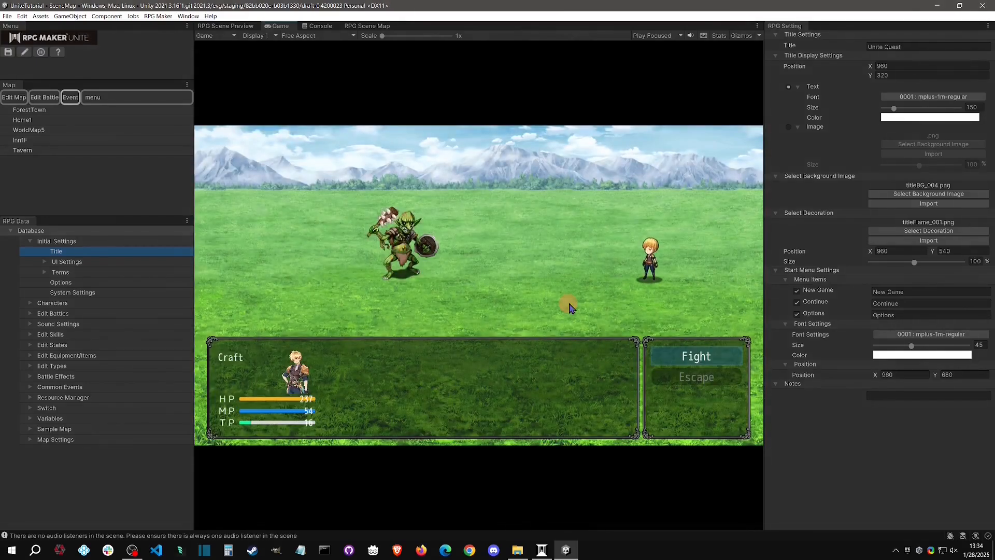
{"action": "key", "text": "Return"}
{"action": "key", "text": "Return"}
{"action": "key", "text": "Return"}
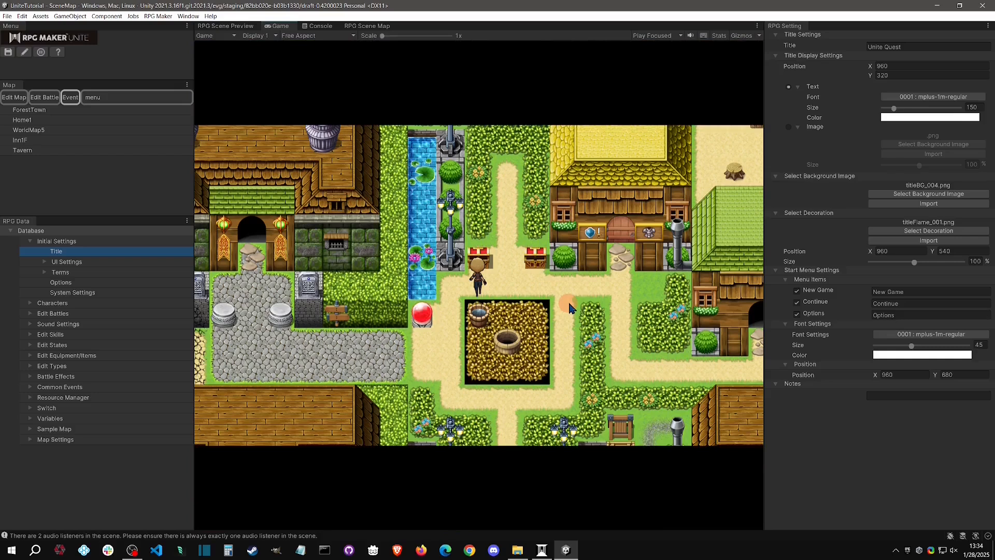
{"action": "key", "text": "Left"}
{"action": "key", "text": "Down"}
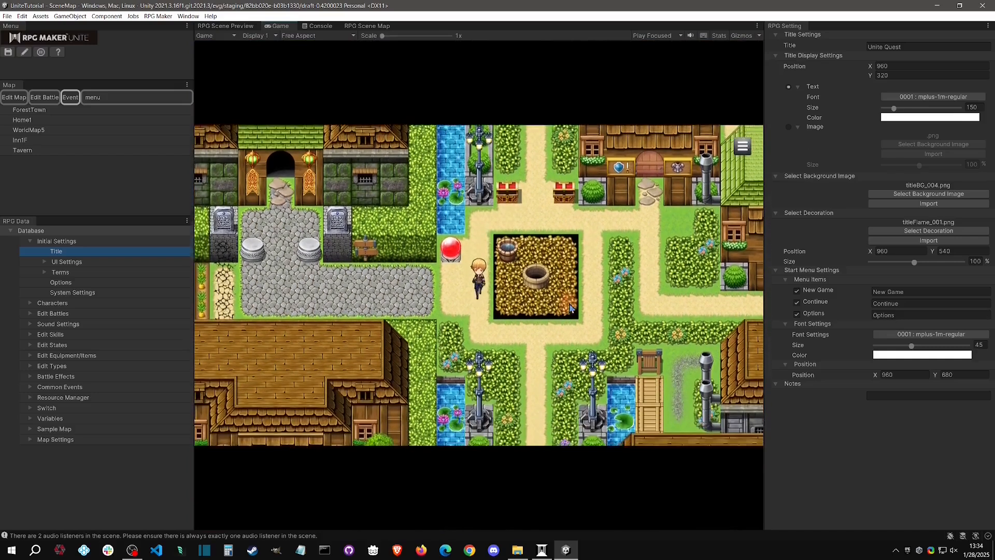
{"action": "left_click", "coordinate": [40, 53]}
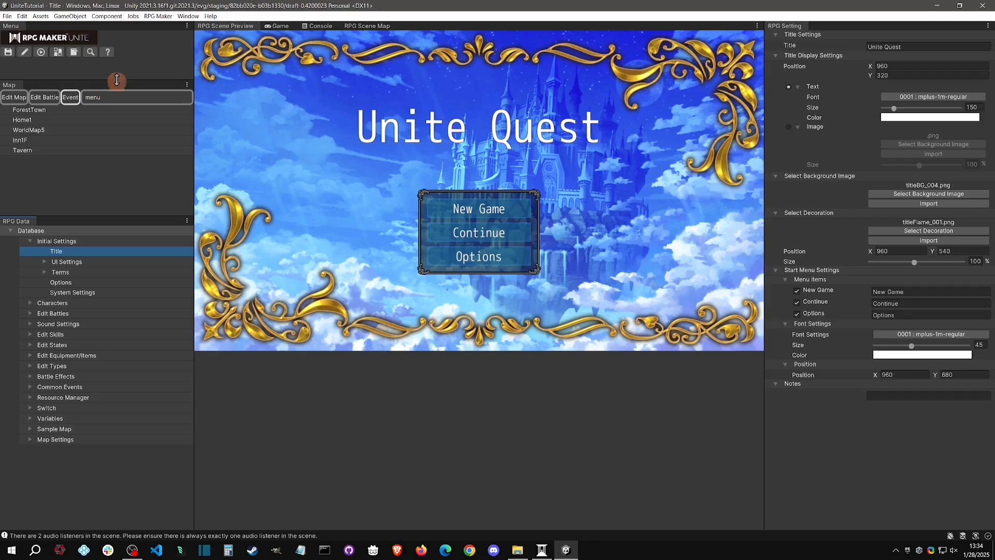
Set the player's initial placement in WorldMap5 on the sand tile just above the wooden pier
{"action": "left_click", "coordinate": [31, 130]}
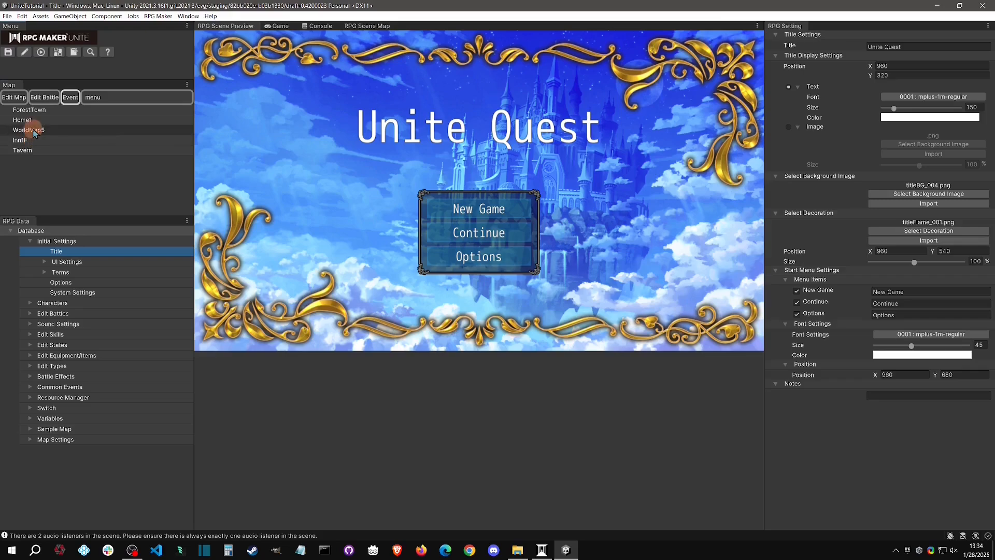
{"action": "scroll", "coordinate": [493, 371], "scroll_direction": "up", "scroll_amount": 2}
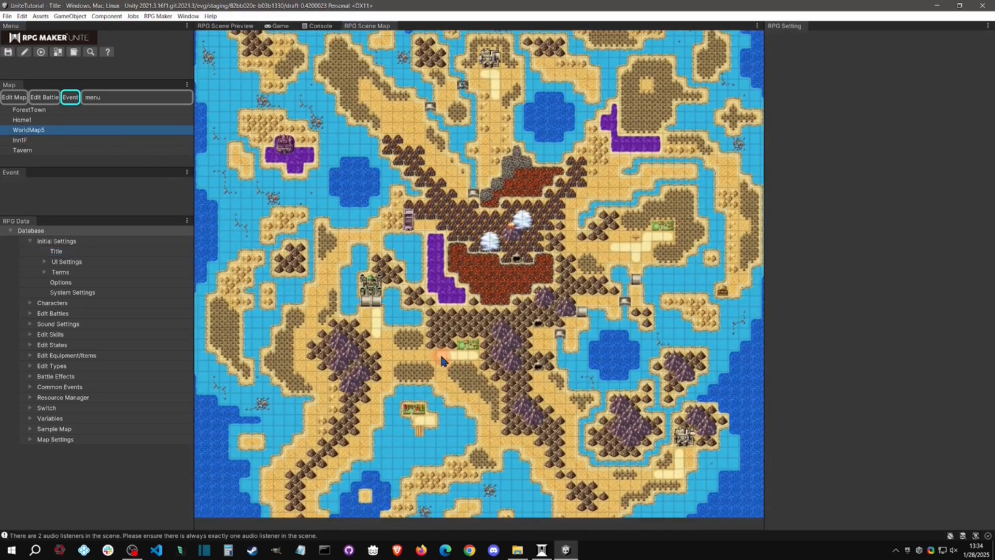
{"action": "scroll", "coordinate": [442, 441], "scroll_direction": "up", "scroll_amount": 5}
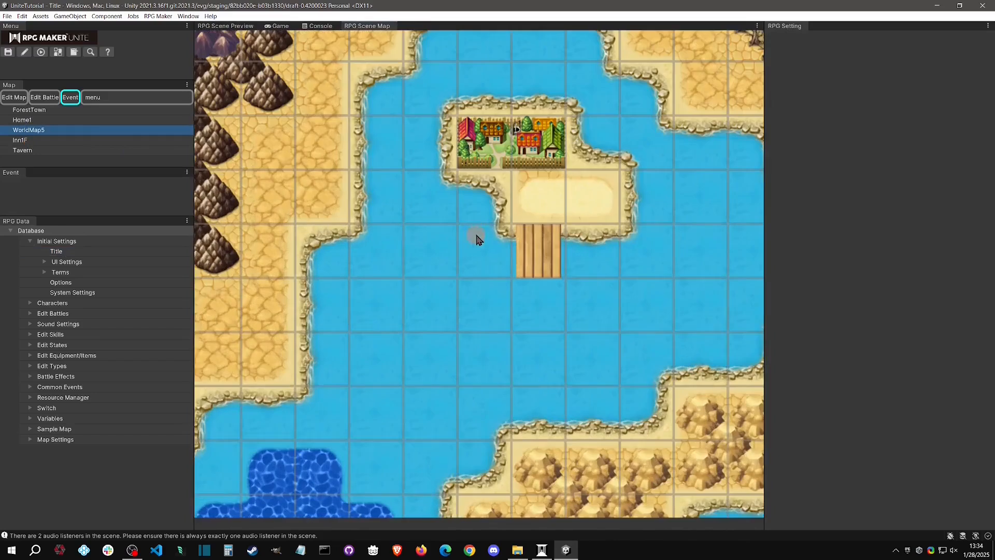
{"action": "scroll", "coordinate": [581, 252], "scroll_direction": "down", "scroll_amount": 4}
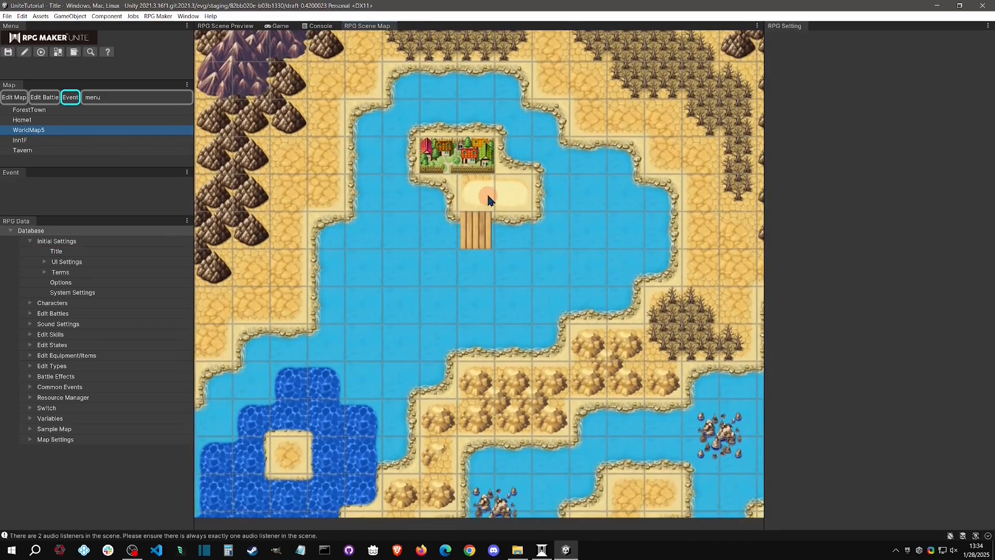
{"action": "right_click", "coordinate": [489, 196]}
{"action": "mouse_move", "coordinate": [522, 229]}
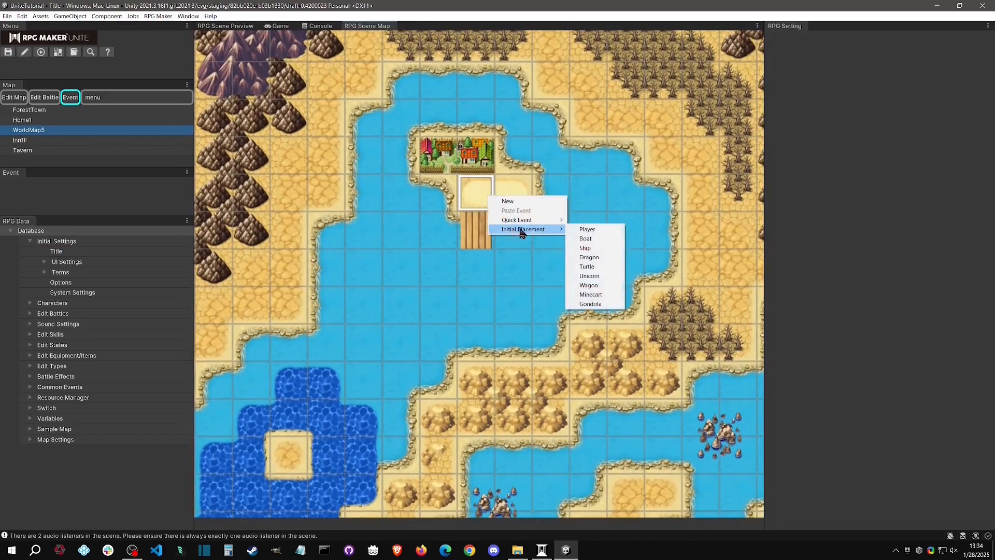
{"action": "left_click", "coordinate": [588, 230]}
Set the initial placements of the Boat on the water tile just below the pier and the Ship on the dark deep water southwest of it
{"action": "right_click", "coordinate": [488, 264]}
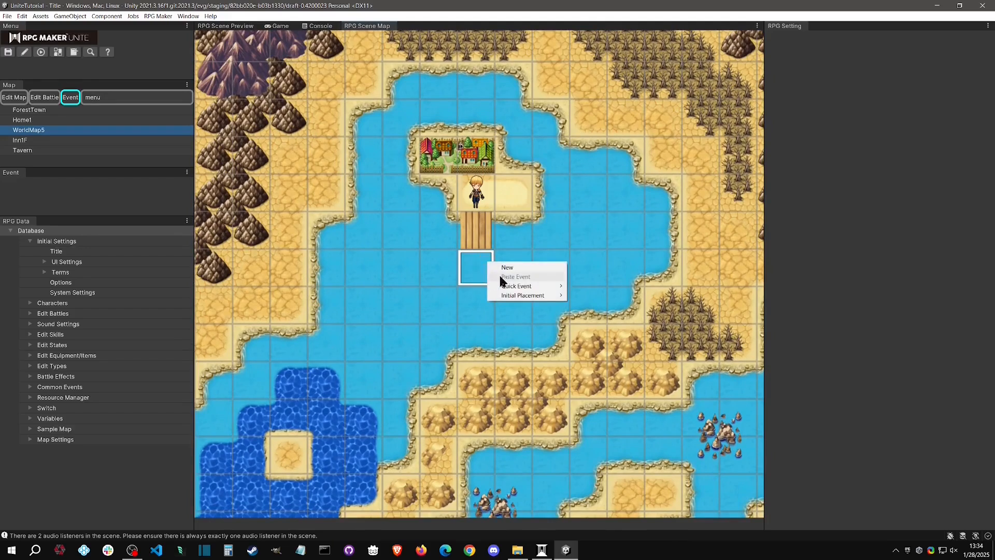
{"action": "mouse_move", "coordinate": [520, 295]}
{"action": "left_click", "coordinate": [592, 306]}
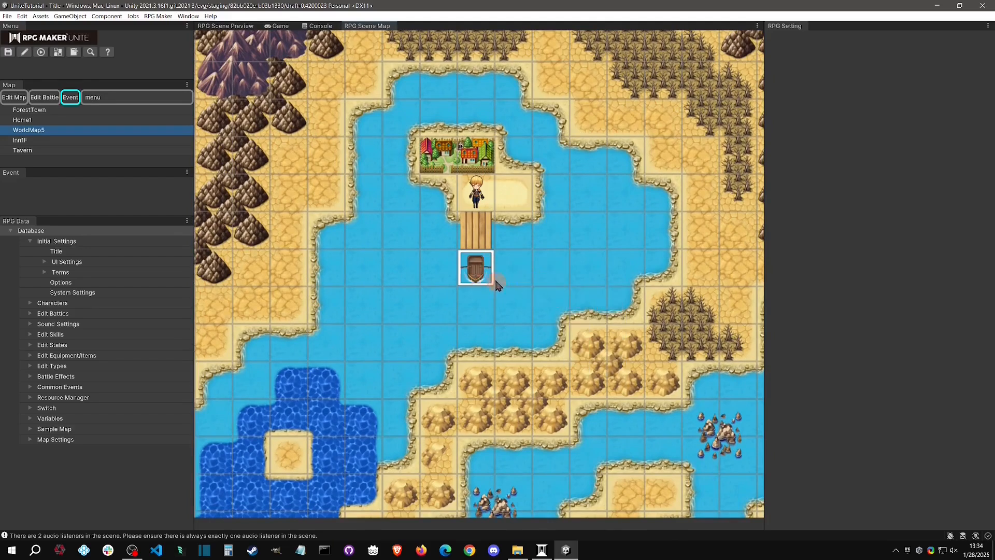
{"action": "right_click", "coordinate": [356, 433]}
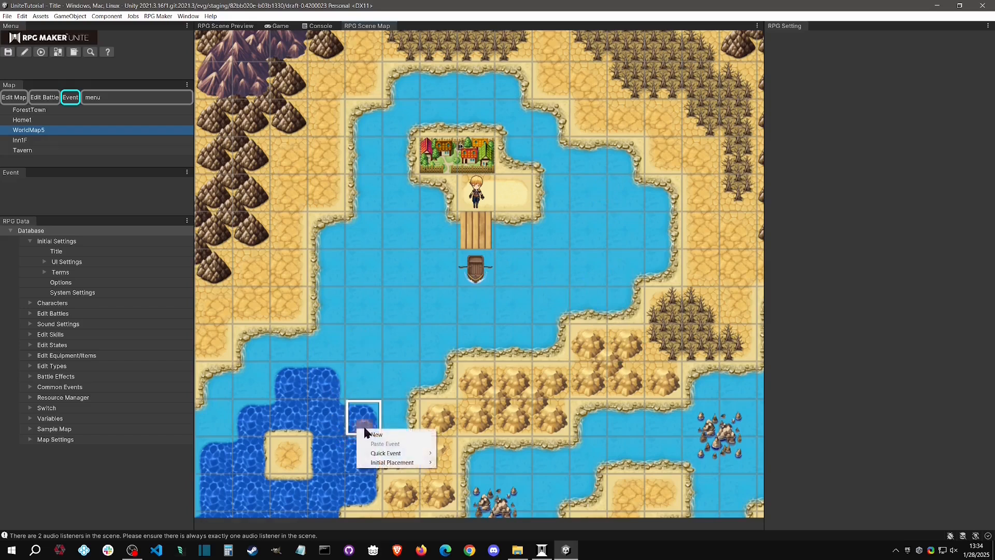
{"action": "mouse_move", "coordinate": [395, 464]}
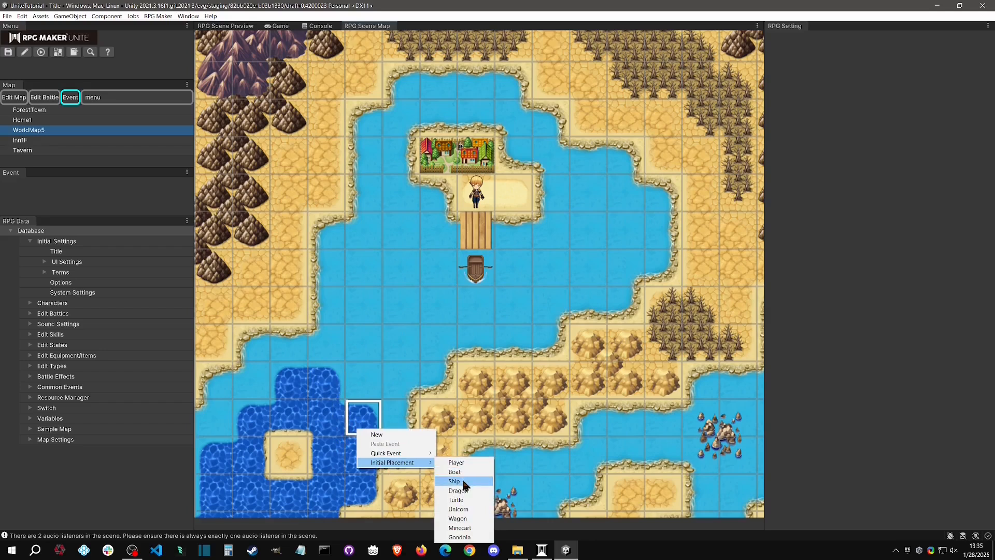
{"action": "left_click", "coordinate": [465, 481]}
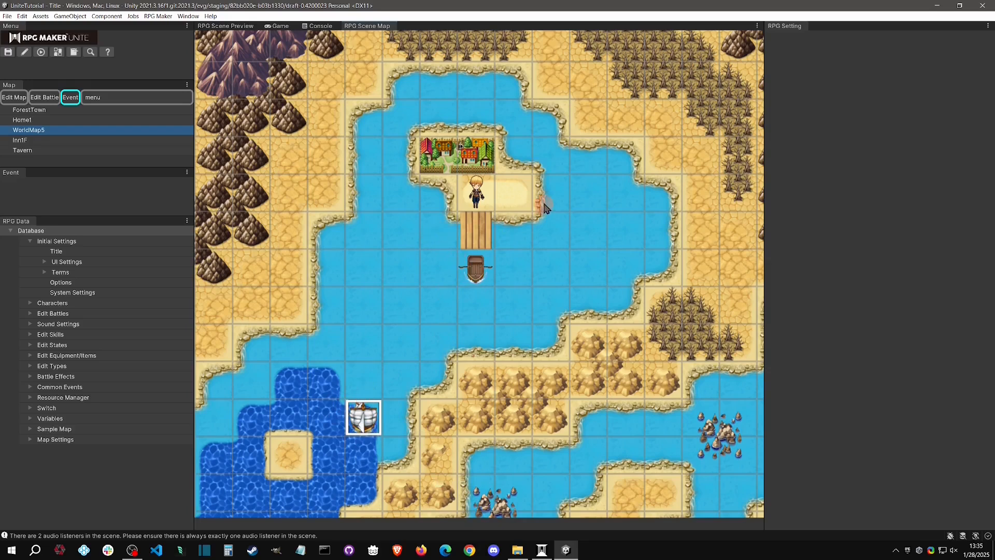
Set the Dragon's initial placement on the open land east of the lake, beside the brown mountains
{"action": "middle_click_drag", "start_coordinate": [722, 236], "coordinate": [615, 229]}
{"action": "right_click", "coordinate": [623, 231]}
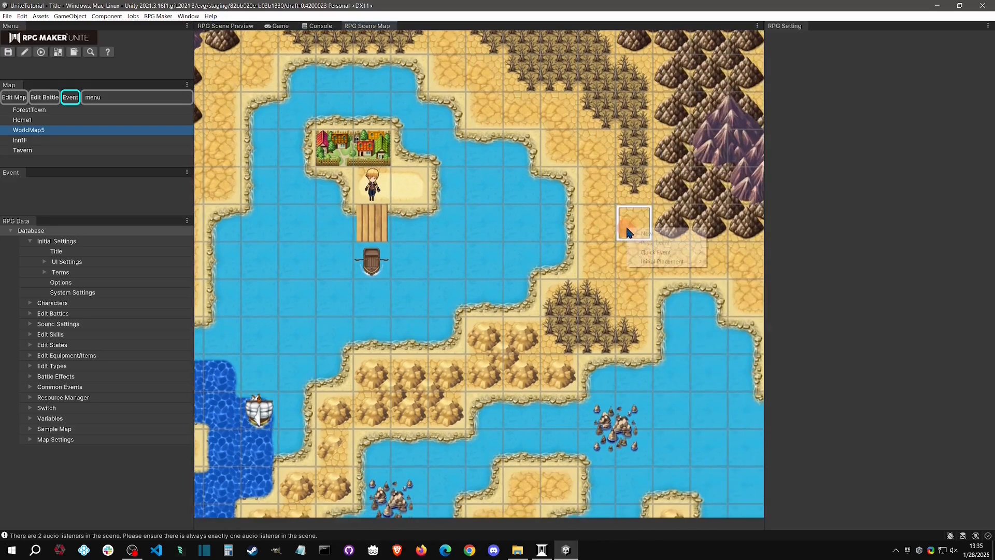
{"action": "mouse_move", "coordinate": [652, 263]}
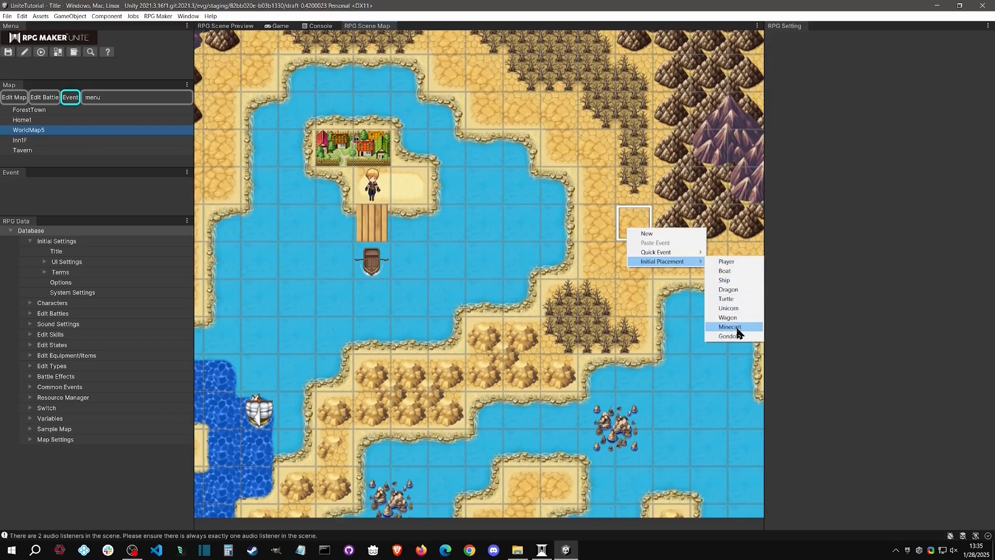
{"action": "left_click", "coordinate": [736, 290]}
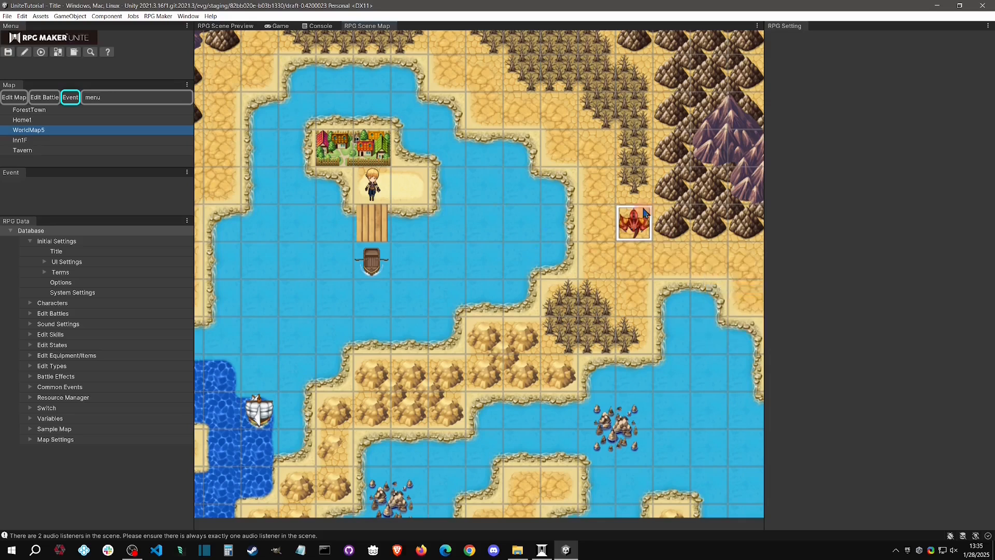
{"action": "middle_click_drag", "start_coordinate": [648, 232], "coordinate": [545, 242]}
{"action": "left_click", "coordinate": [540, 246]}
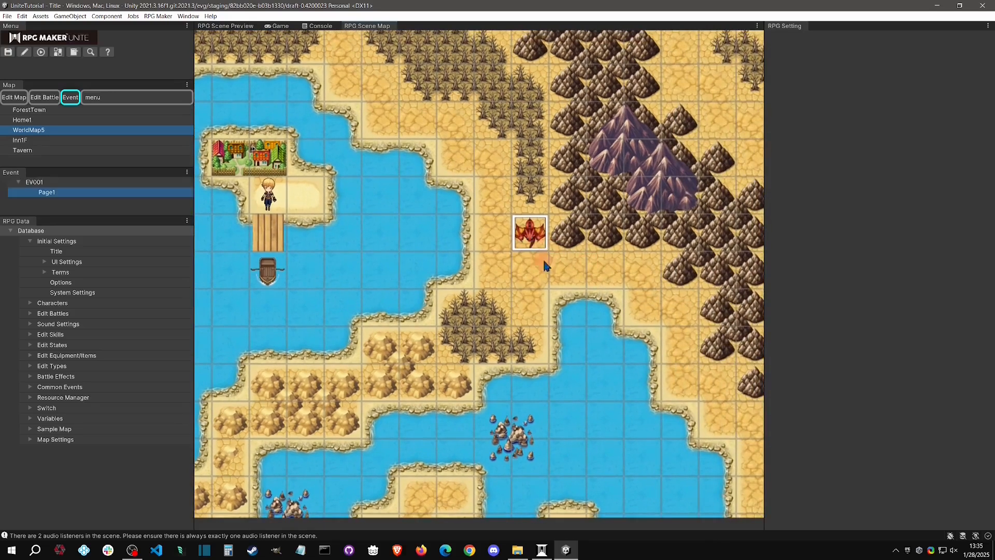
{"action": "right_click", "coordinate": [637, 272]}
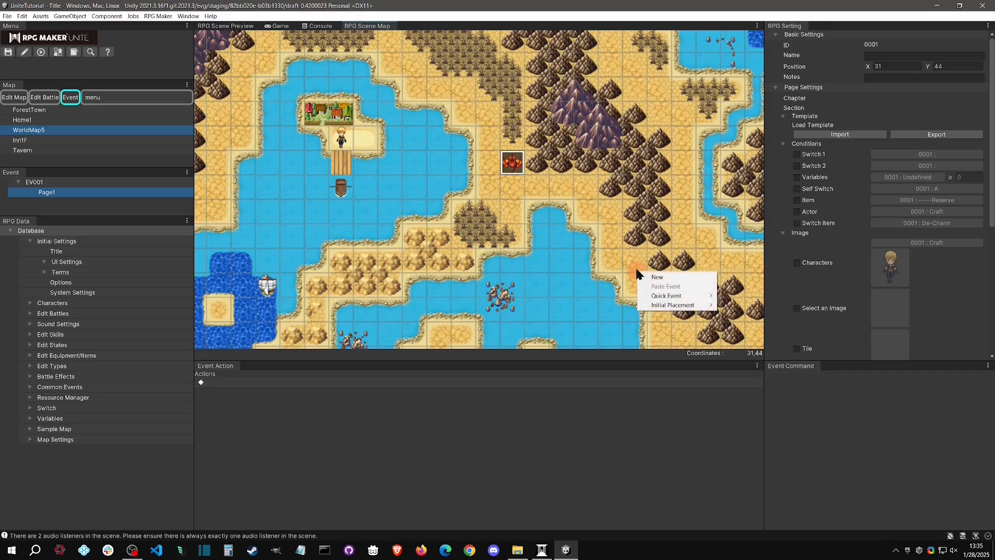
{"action": "right_click", "coordinate": [513, 163]}
{"action": "left_click", "coordinate": [563, 177]}
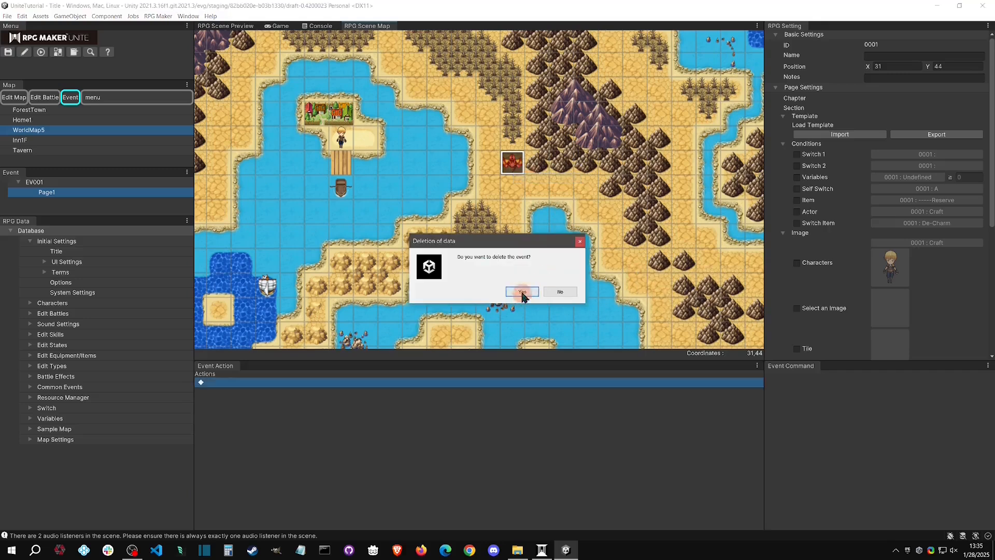
{"action": "left_click", "coordinate": [523, 292]}
{"action": "left_click", "coordinate": [542, 249]}
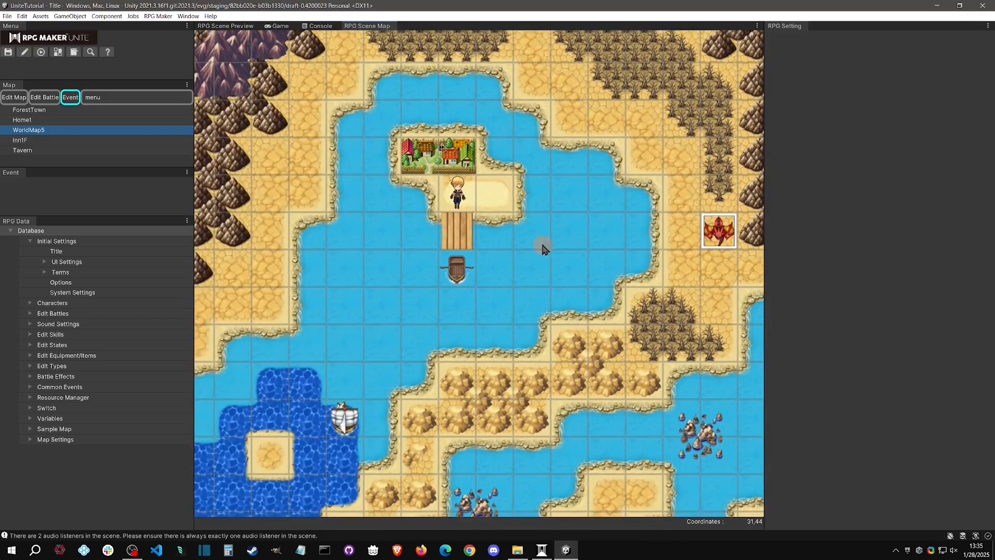
Playtest a new game on the world map, board the boat below the pier and end the playtest
{"action": "middle_click_drag", "start_coordinate": [515, 279], "coordinate": [544, 246]}
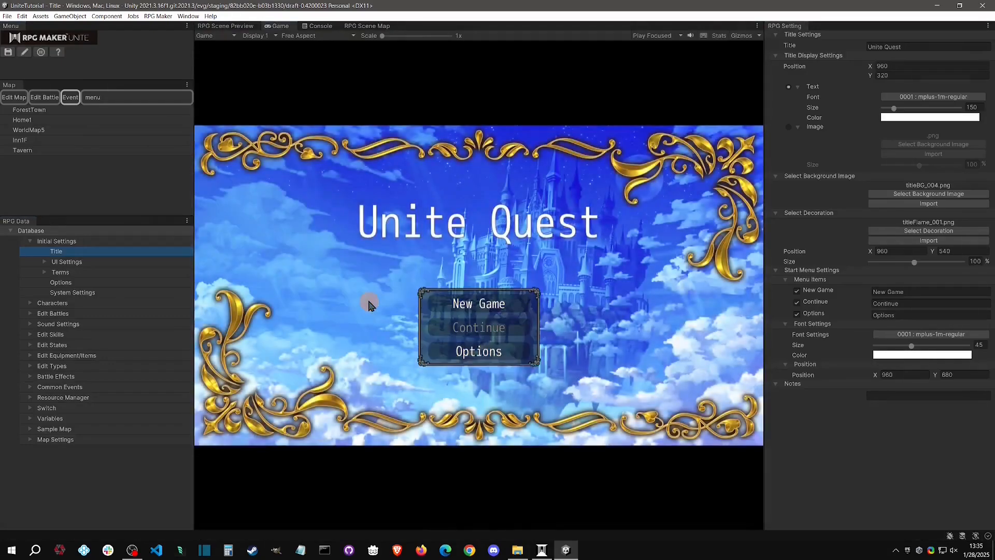
{"action": "left_click", "coordinate": [370, 305]}
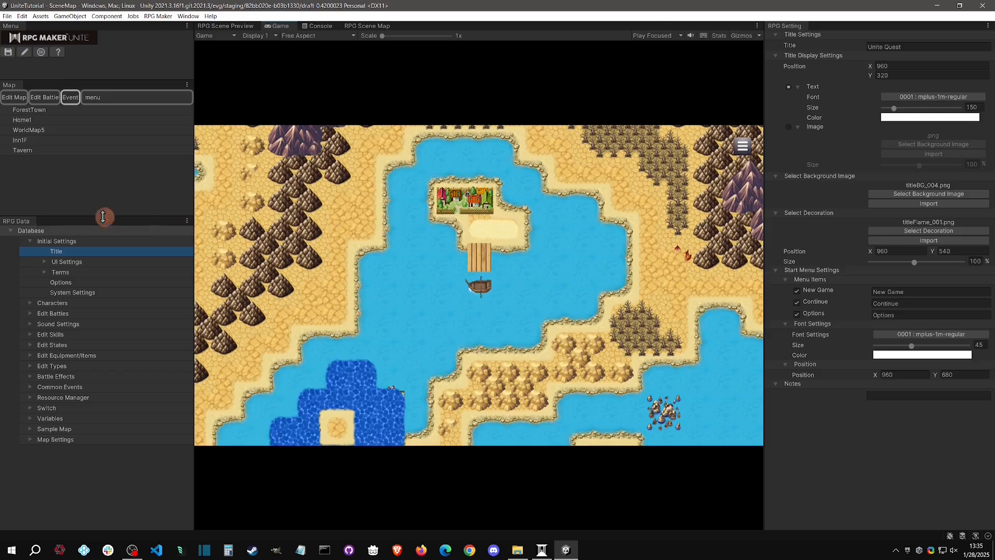
{"action": "left_click", "coordinate": [40, 52]}
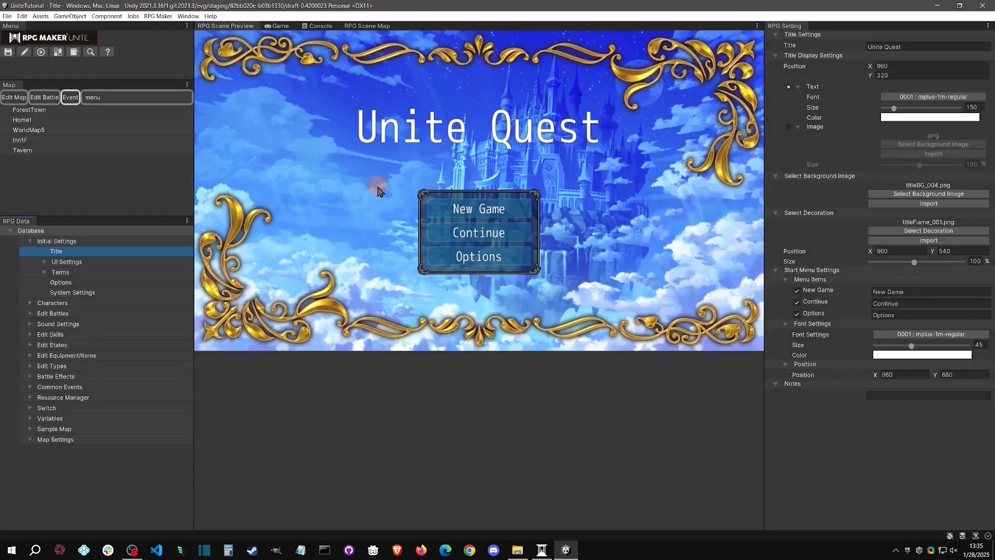
Examine the passage and vehicle passage settings of the Sand, Ice Animated tile in the registered tile data
{"action": "left_click", "coordinate": [29, 129]}
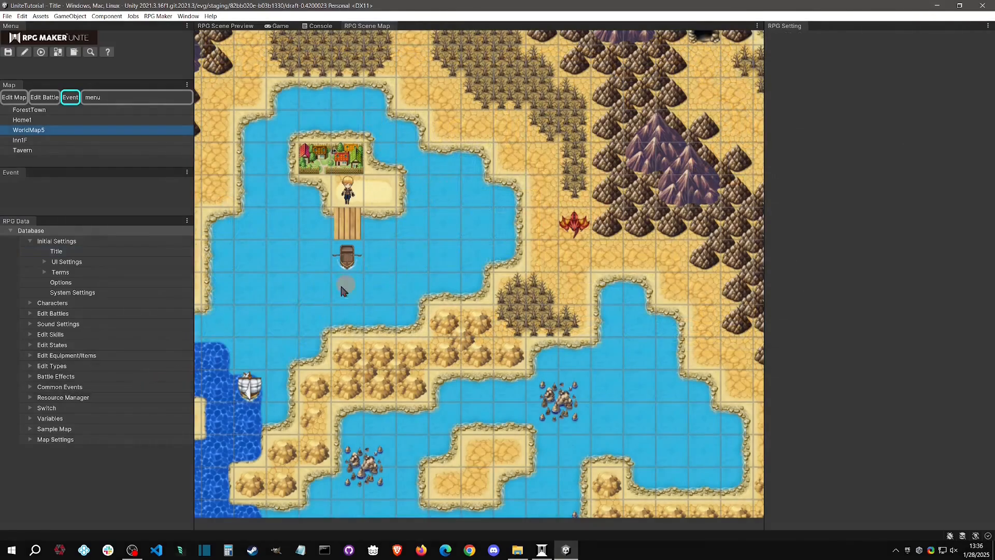
{"action": "left_click", "coordinate": [60, 439]}
{"action": "left_click", "coordinate": [157, 450]}
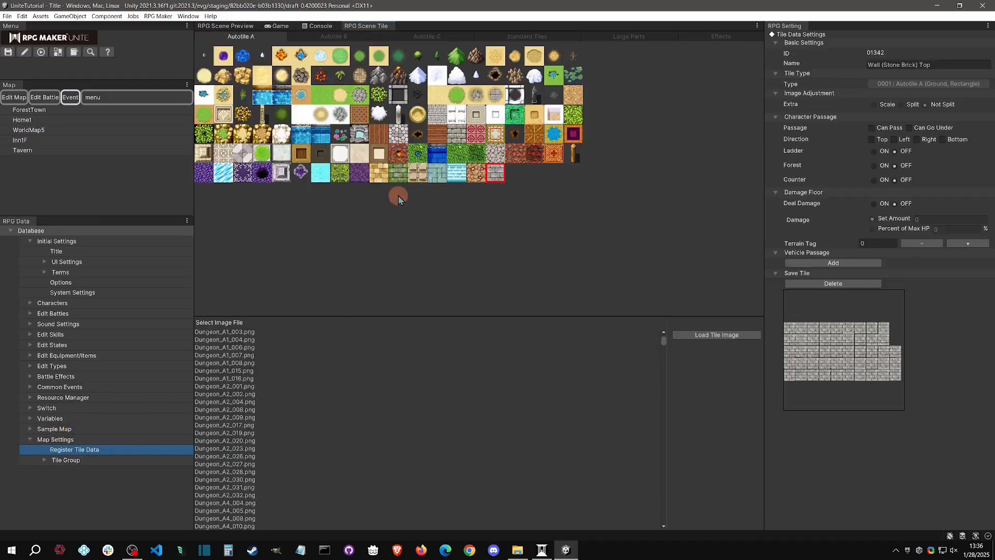
{"action": "left_click", "coordinate": [322, 60]}
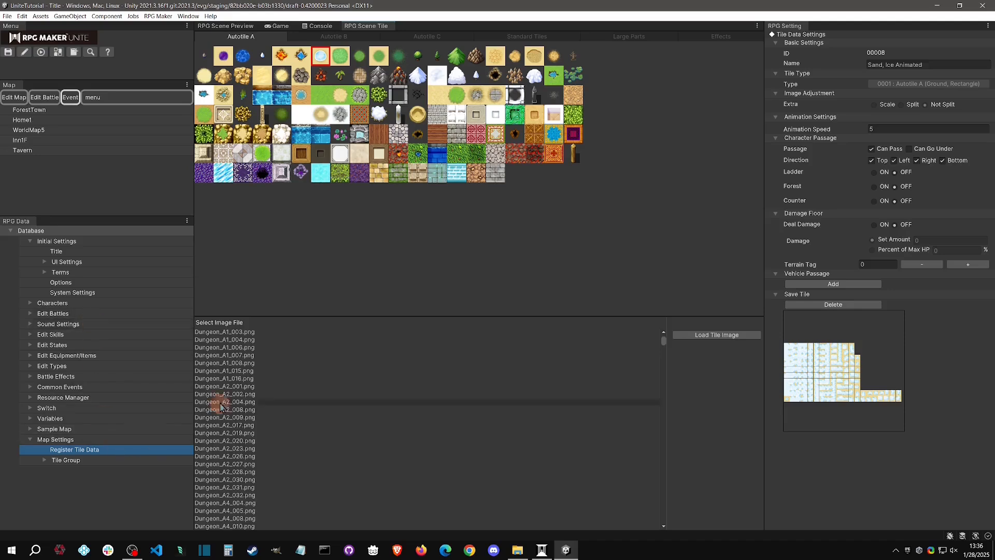
{"action": "left_click", "coordinate": [248, 334]}
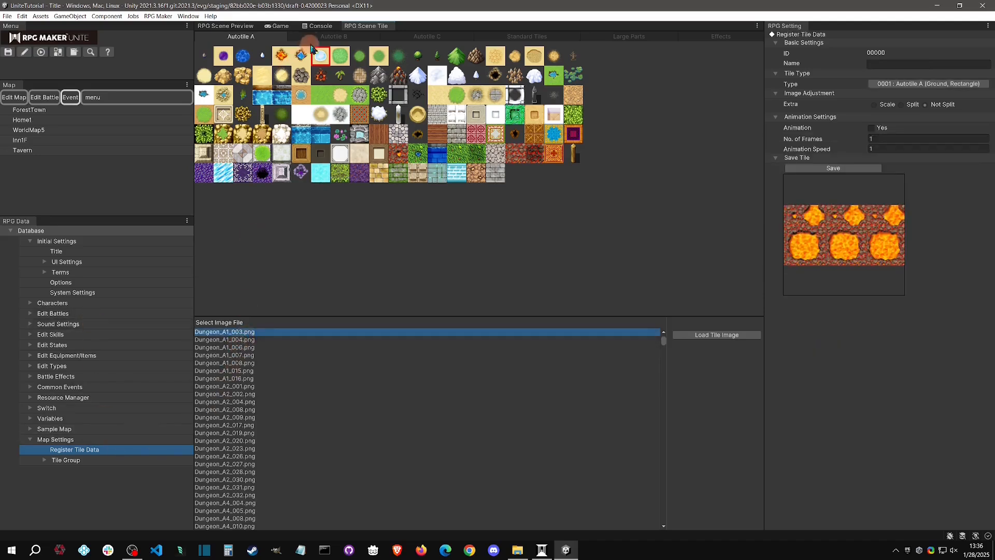
{"action": "left_click", "coordinate": [309, 40]}
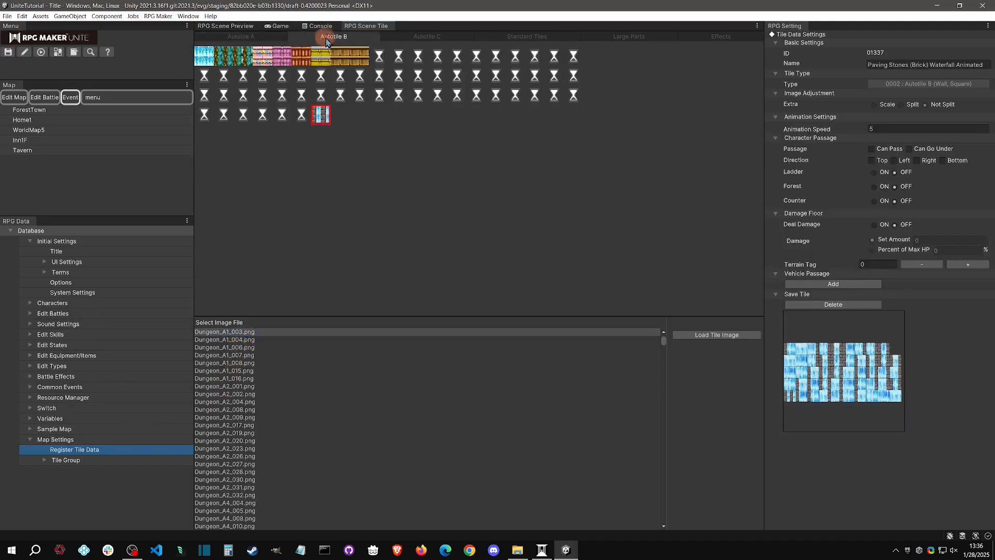
{"action": "left_click", "coordinate": [263, 37]}
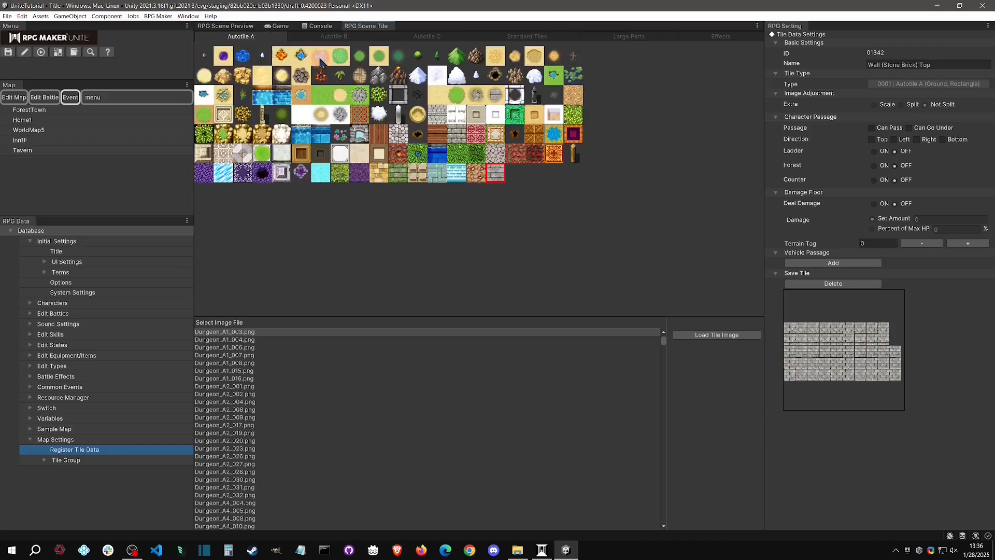
{"action": "left_click", "coordinate": [321, 56]}
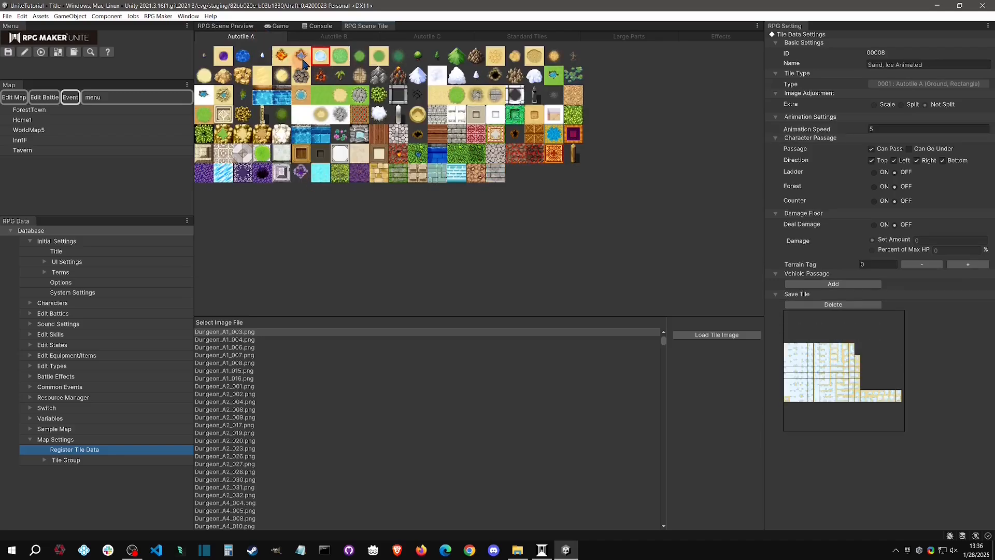
Load the World_A1 tile group into WorldMap5's layer A palette and select the animated blue water-on-sand tile
{"action": "left_click", "coordinate": [47, 130]}
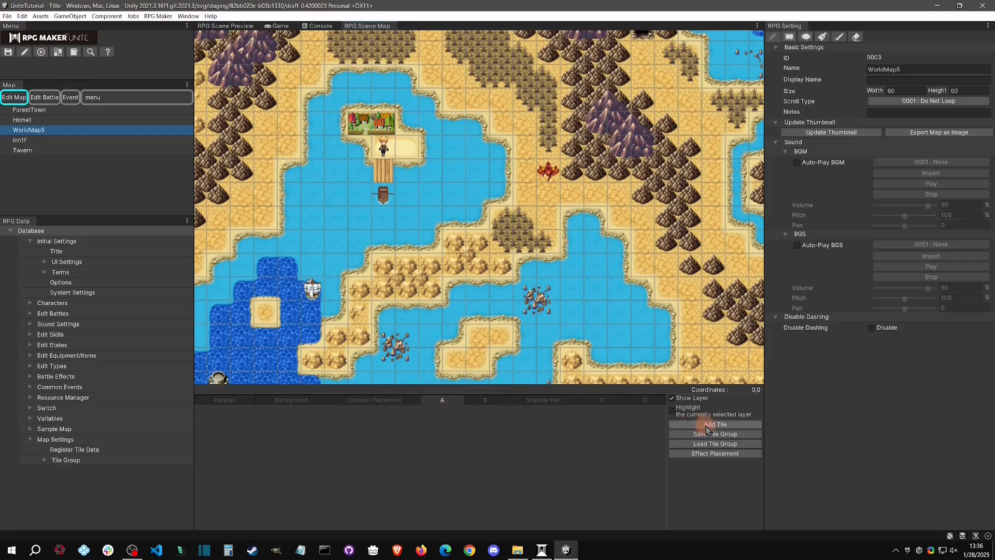
{"action": "left_click", "coordinate": [726, 444]}
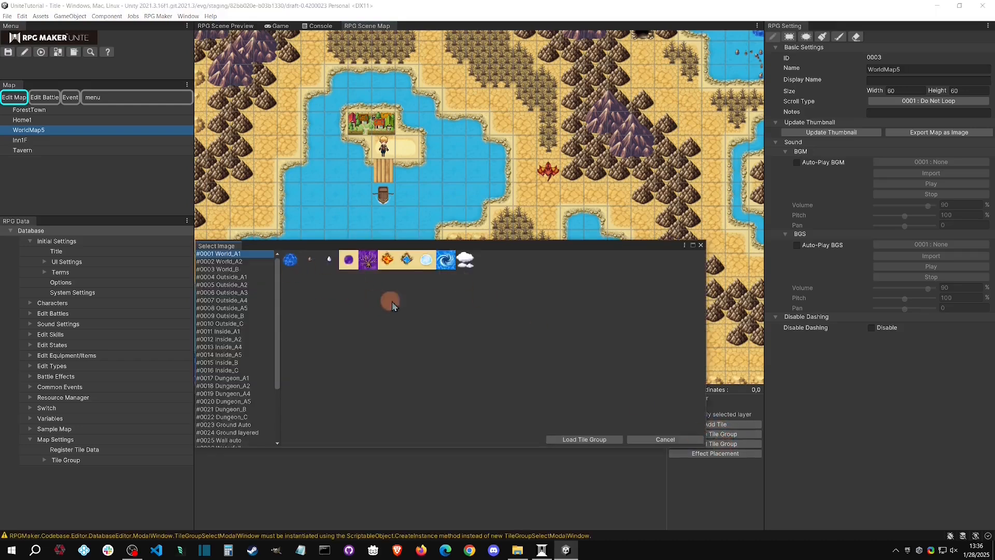
{"action": "left_click", "coordinate": [574, 437]}
{"action": "left_click", "coordinate": [513, 317]}
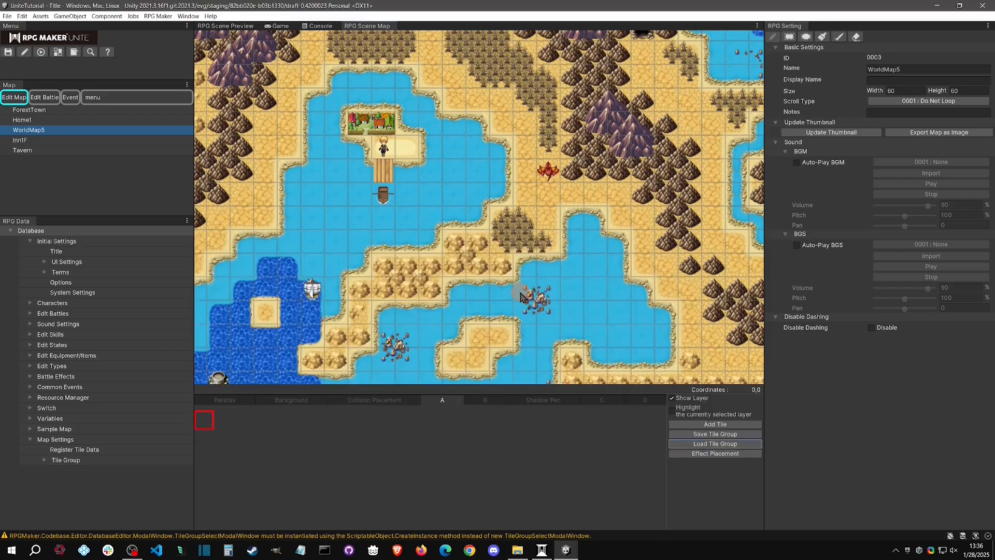
{"action": "left_click", "coordinate": [321, 420]}
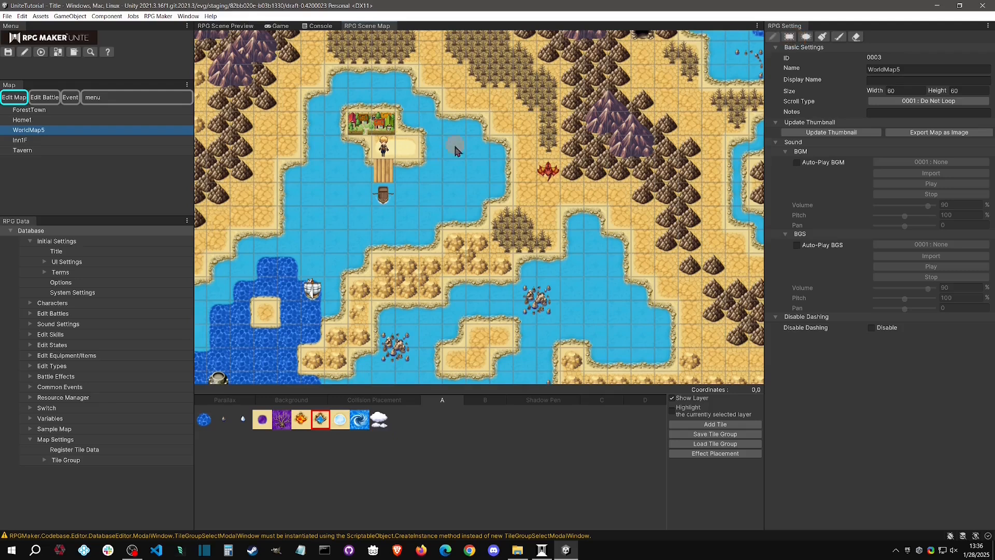
Erase the light-blue water tiles of the lake surrounding the town island
{"action": "mouse_move", "coordinate": [447, 154]}
{"action": "left_mouse_down"}
{"action": "mouse_move", "coordinate": [449, 177]}
{"action": "mouse_move", "coordinate": [475, 145]}
{"action": "mouse_move", "coordinate": [400, 90]}
{"action": "mouse_move", "coordinate": [335, 96]}
{"action": "mouse_move", "coordinate": [354, 165]}
{"action": "left_mouse_up"}
{"action": "mouse_move", "coordinate": [415, 171]}
{"action": "left_mouse_down"}
{"action": "mouse_move", "coordinate": [480, 179]}
{"action": "mouse_move", "coordinate": [370, 222]}
{"action": "left_mouse_up"}
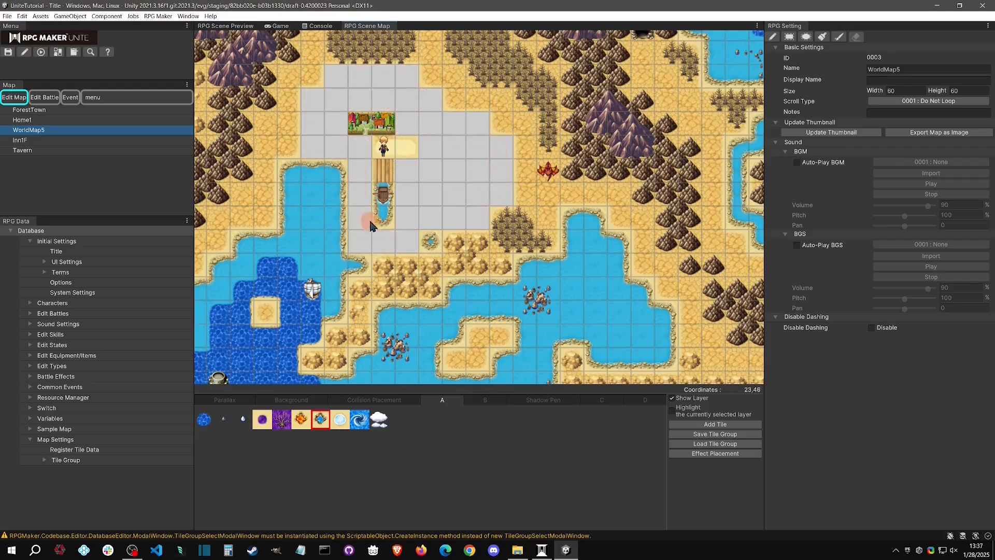
{"action": "mouse_move", "coordinate": [421, 250]}
{"action": "left_mouse_down"}
{"action": "mouse_move", "coordinate": [306, 171]}
{"action": "mouse_move", "coordinate": [321, 251]}
{"action": "left_mouse_up"}
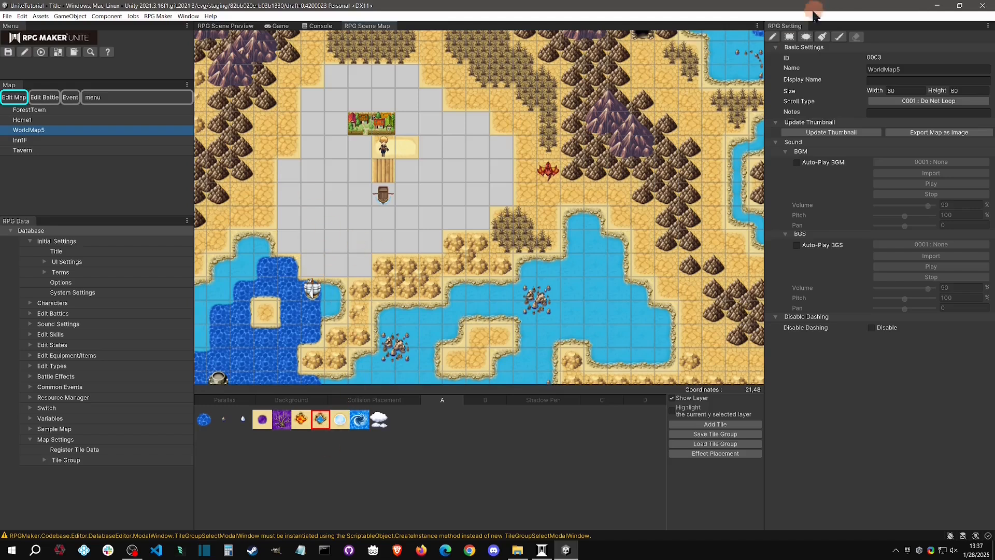
Outline the erased lake area with the animated water tile and fill its interior with the same tile
{"action": "left_click", "coordinate": [776, 36]}
{"action": "mouse_move", "coordinate": [335, 77]}
{"action": "left_mouse_down"}
{"action": "mouse_move", "coordinate": [414, 83]}
{"action": "mouse_move", "coordinate": [459, 150]}
{"action": "mouse_move", "coordinate": [407, 195]}
{"action": "mouse_move", "coordinate": [338, 114]}
{"action": "mouse_move", "coordinate": [291, 176]}
{"action": "mouse_move", "coordinate": [325, 237]}
{"action": "left_mouse_up"}
{"action": "left_click", "coordinate": [824, 37]}
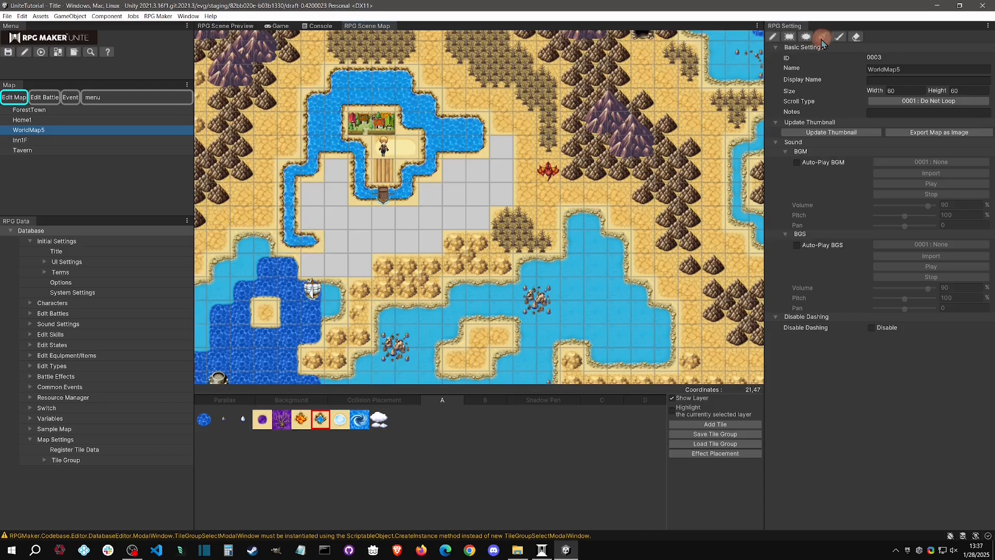
{"action": "left_click", "coordinate": [482, 191]}
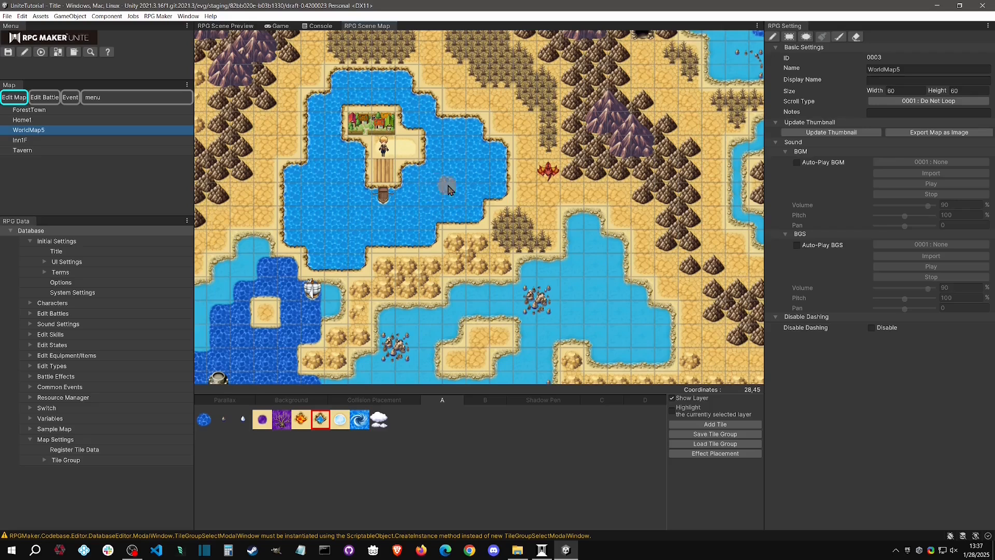
Add a vehicle passage for the Boat to the Sand, Water Animated 2 tile in the registered tile data
{"action": "left_click", "coordinate": [98, 451]}
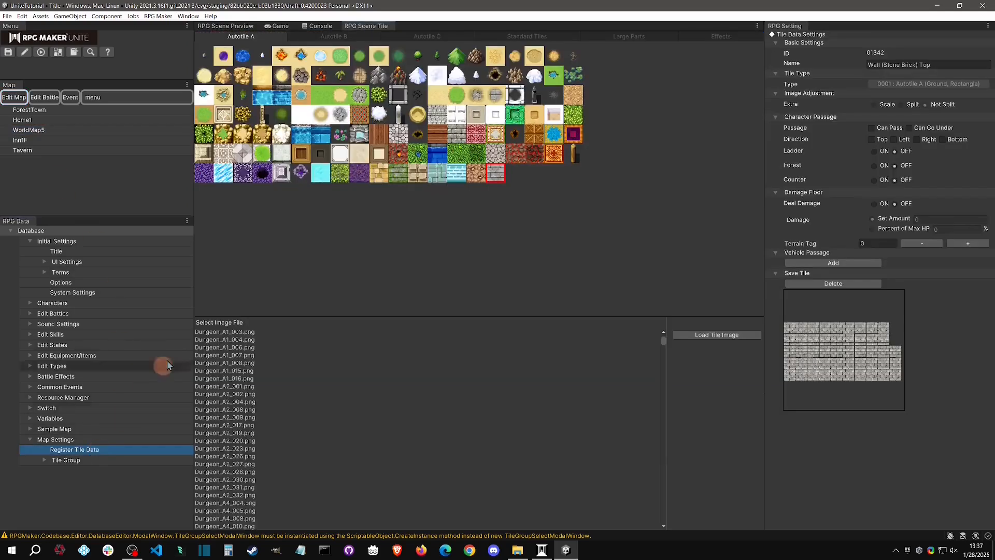
{"action": "left_click", "coordinate": [306, 61]}
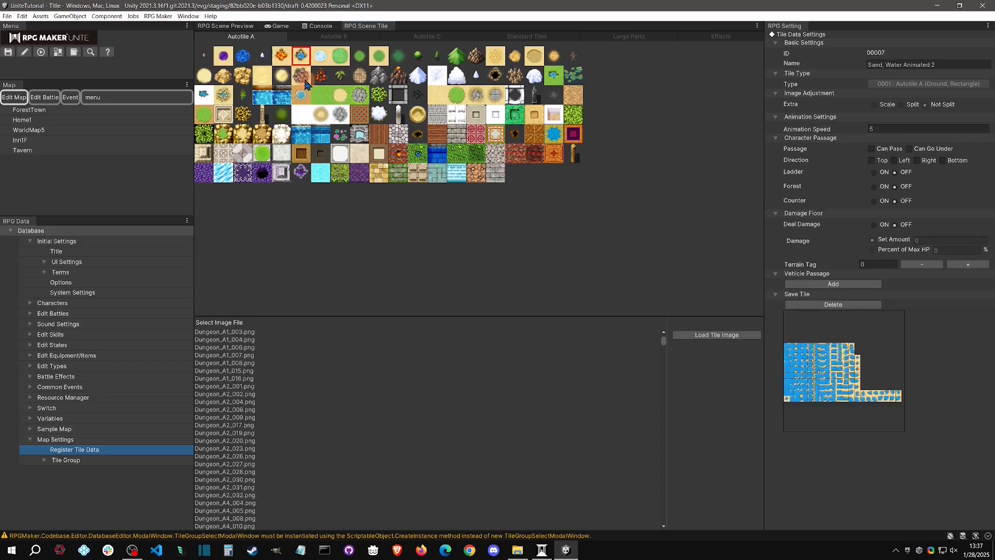
{"action": "left_click", "coordinate": [830, 286]}
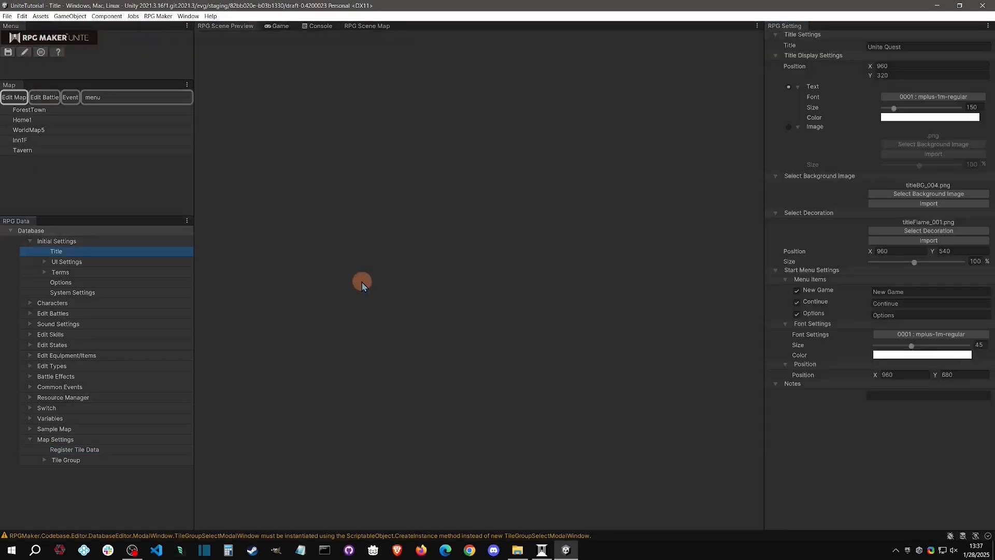
Playtest a new game, sail the boat to the repainted lake's eastern shore and end the playtest
{"action": "key", "text": "Return"}
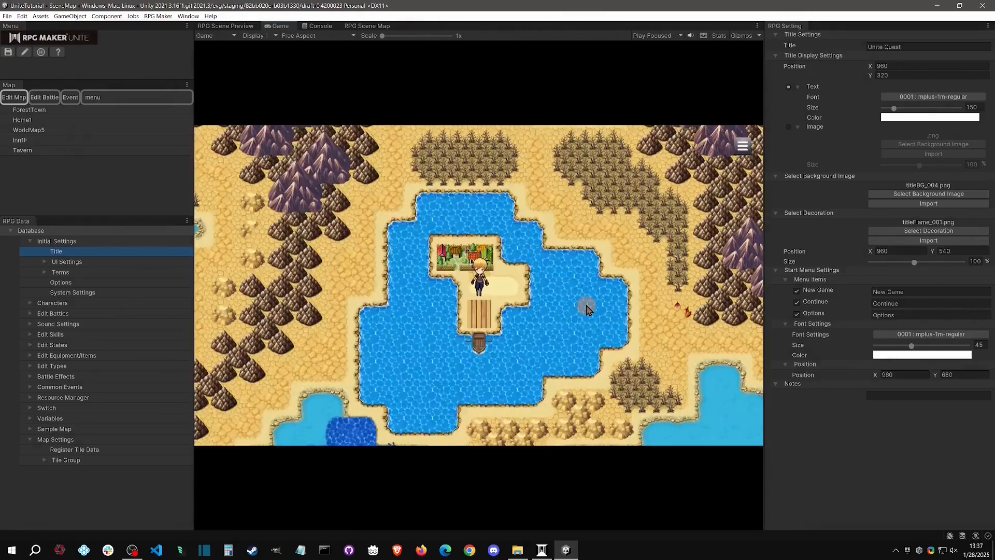
{"action": "left_click_drag", "start_coordinate": [587, 310], "coordinate": [591, 340]}
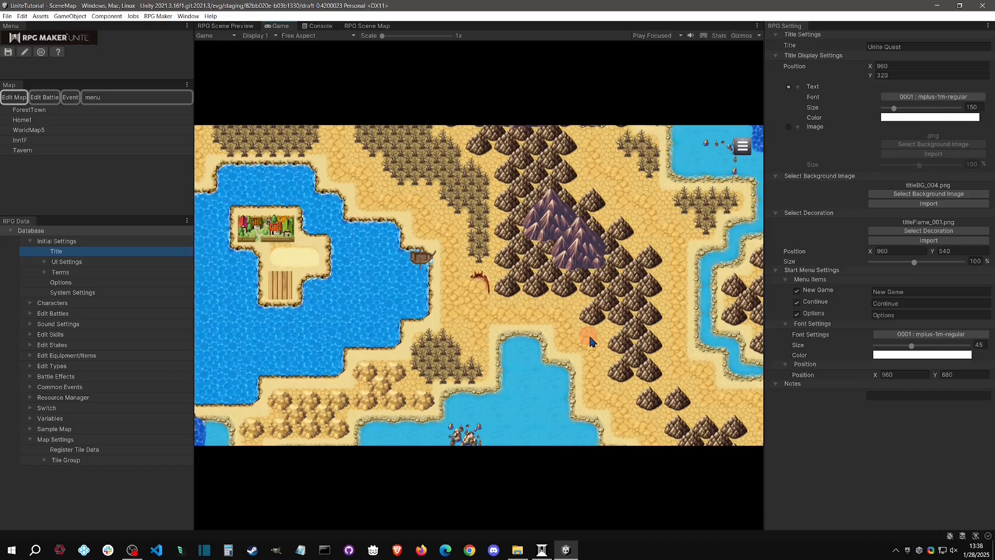
{"action": "left_click", "coordinate": [41, 52]}
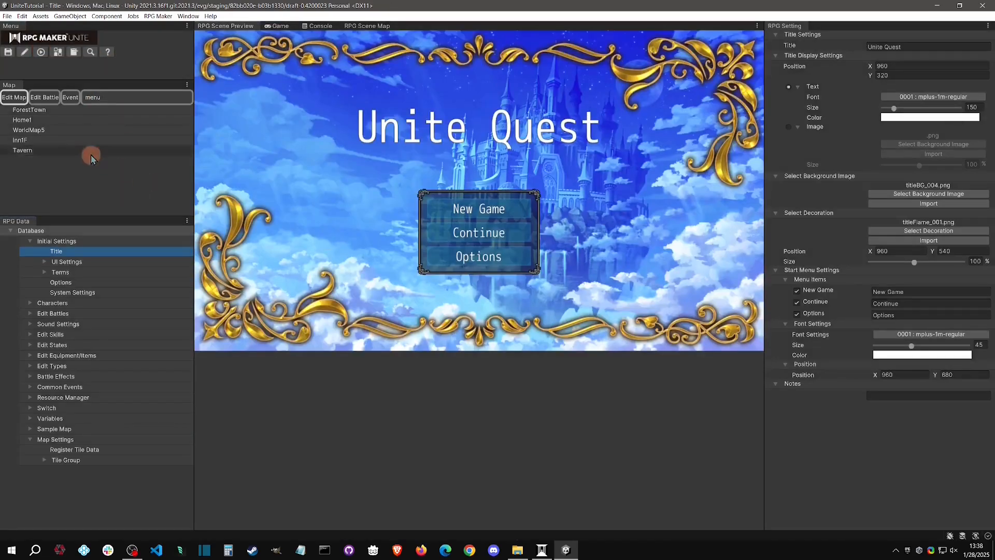
Add a vehicle passage for the Dragon to the Ground (Wasteland, Cracks, Small) tile
{"action": "left_click", "coordinate": [47, 130]}
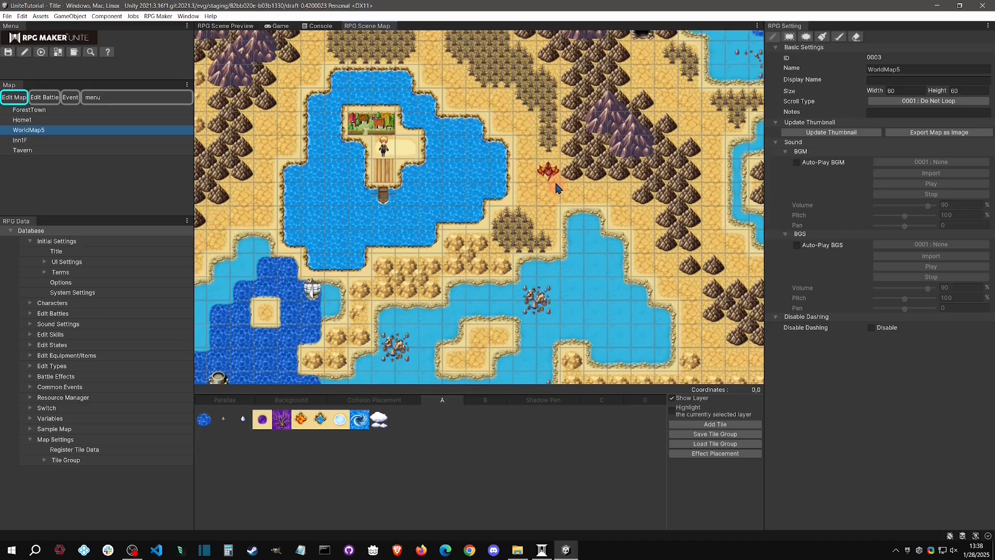
{"action": "left_click", "coordinate": [67, 449]}
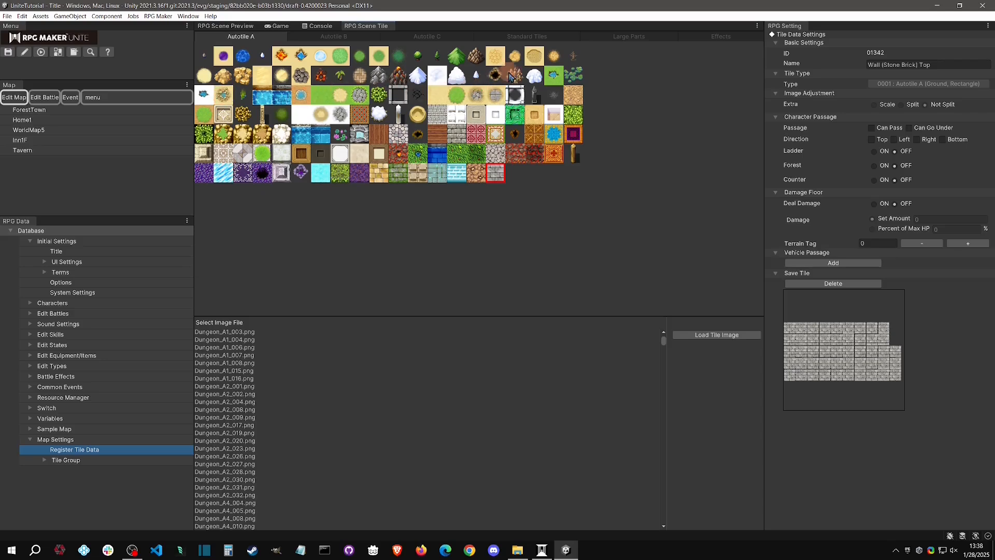
{"action": "left_click", "coordinate": [496, 57]}
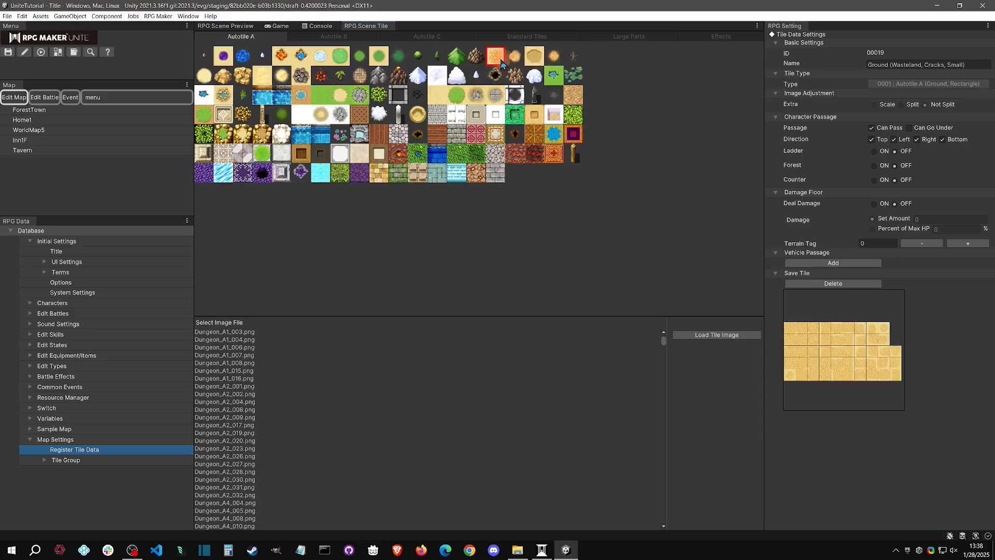
{"action": "left_click", "coordinate": [834, 263]}
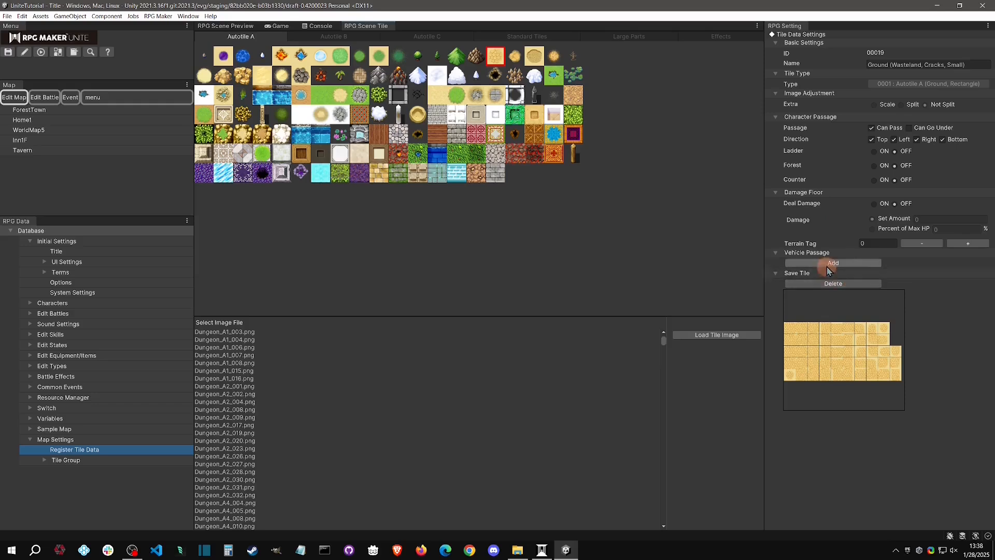
{"action": "left_click", "coordinate": [874, 286]}
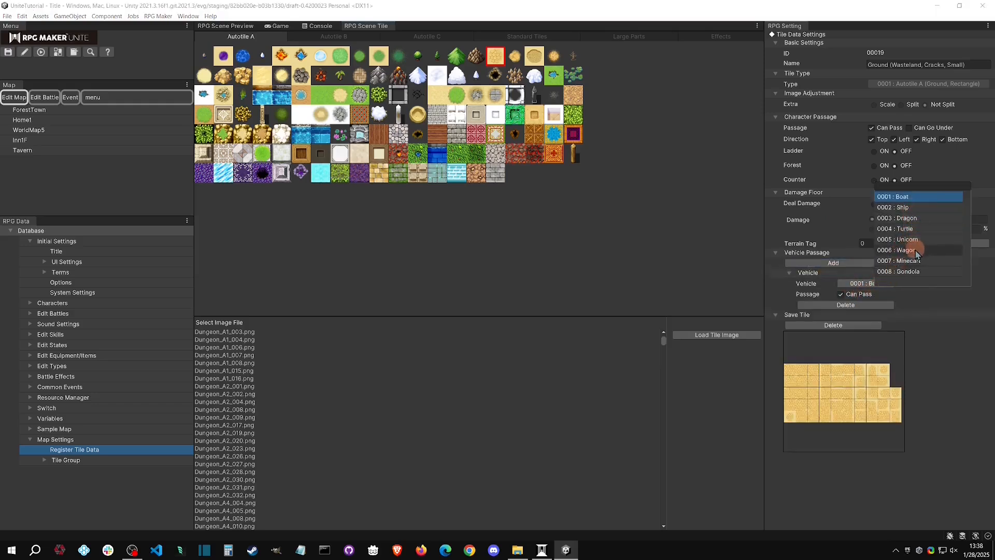
{"action": "left_click", "coordinate": [913, 218]}
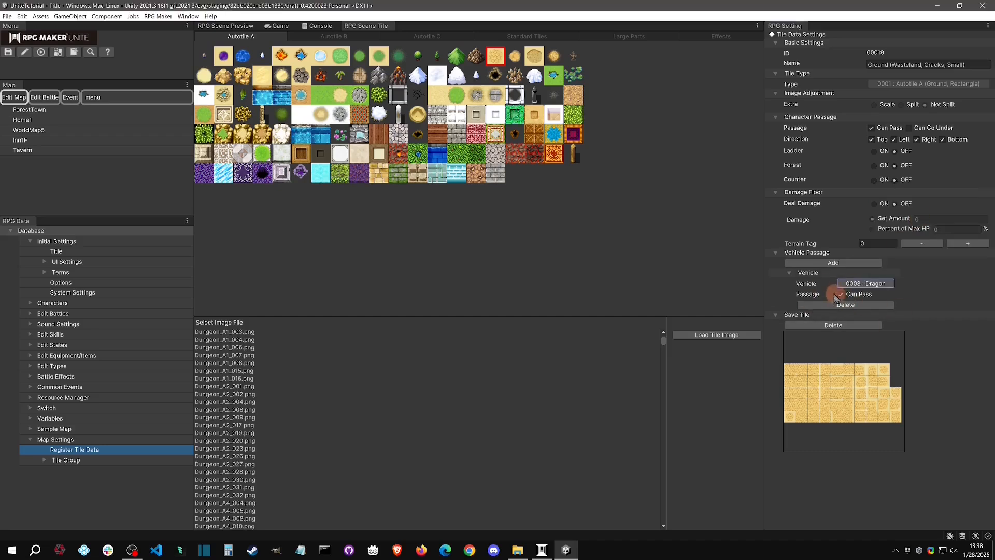
Add a second vehicle passage to the Sand, Water Animated 2 tile and set its vehicle to Dragon
{"action": "left_click", "coordinate": [301, 56]}
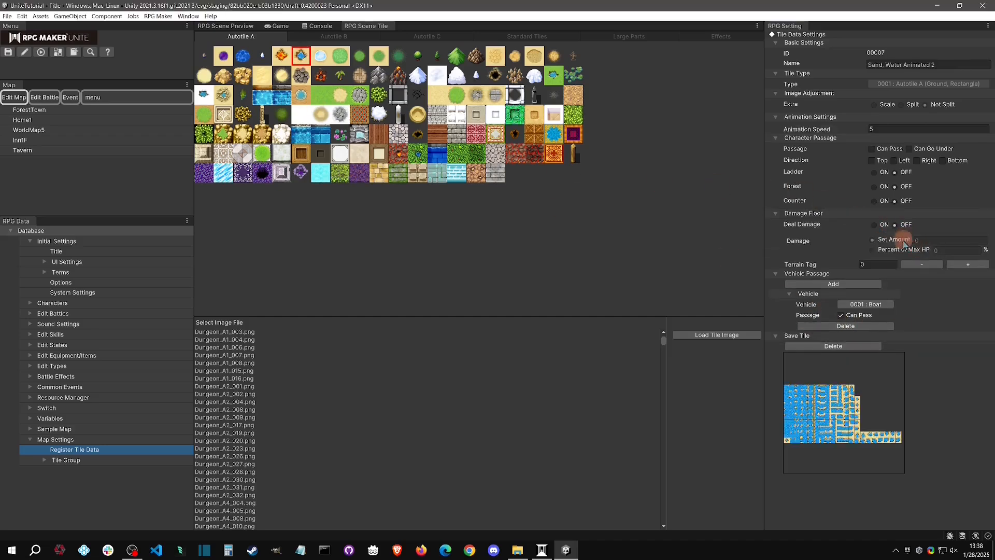
{"action": "left_click", "coordinate": [844, 284]}
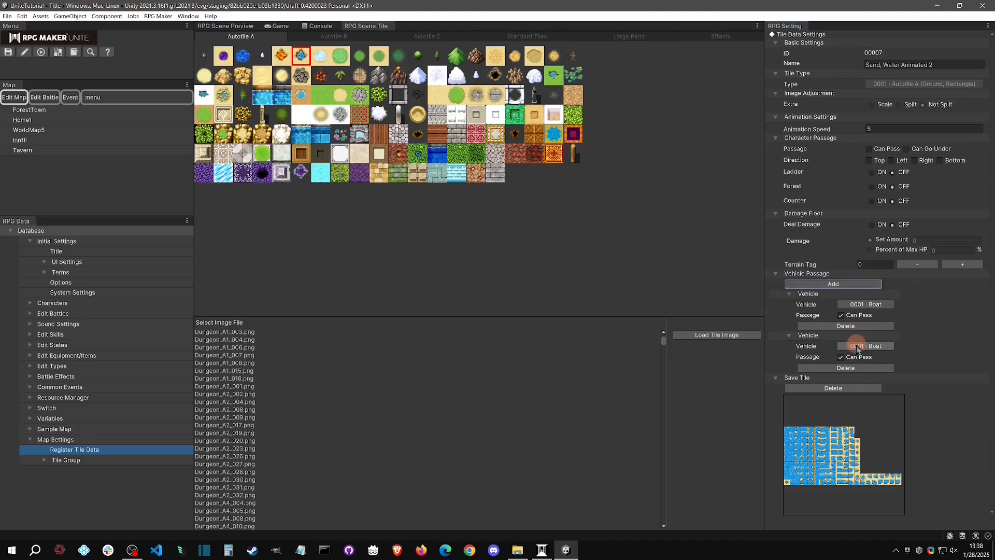
{"action": "left_click", "coordinate": [864, 346]}
{"action": "left_click", "coordinate": [890, 277]}
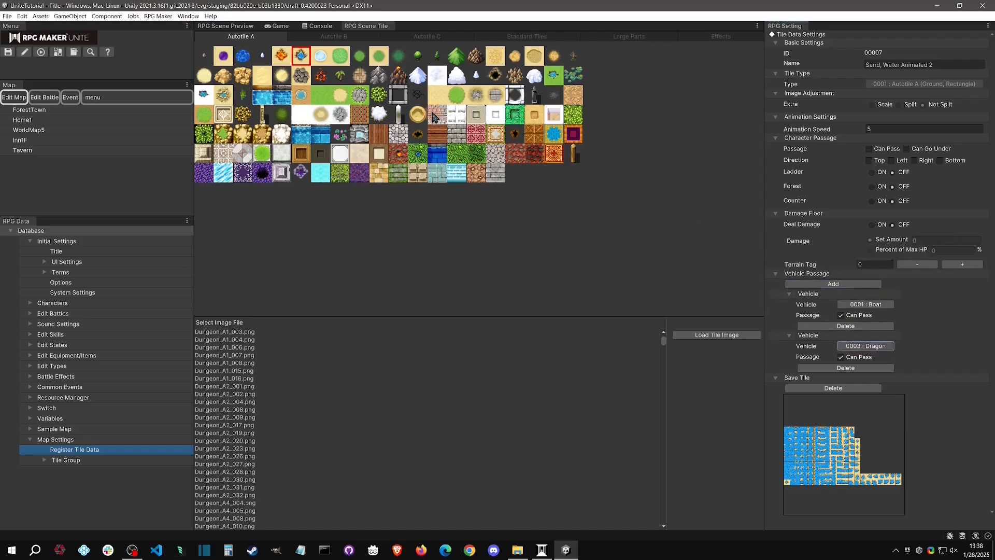
Add a vehicle passage to the Mountain (Black) tile and set its vehicle to Dragon
{"action": "left_click", "coordinate": [476, 57]}
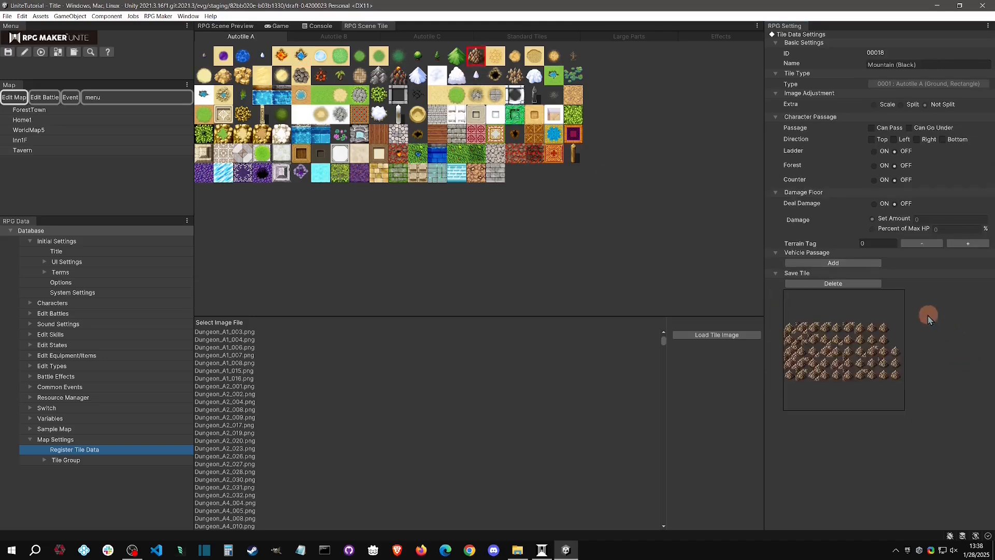
{"action": "left_click", "coordinate": [860, 264]}
{"action": "left_click", "coordinate": [864, 283]}
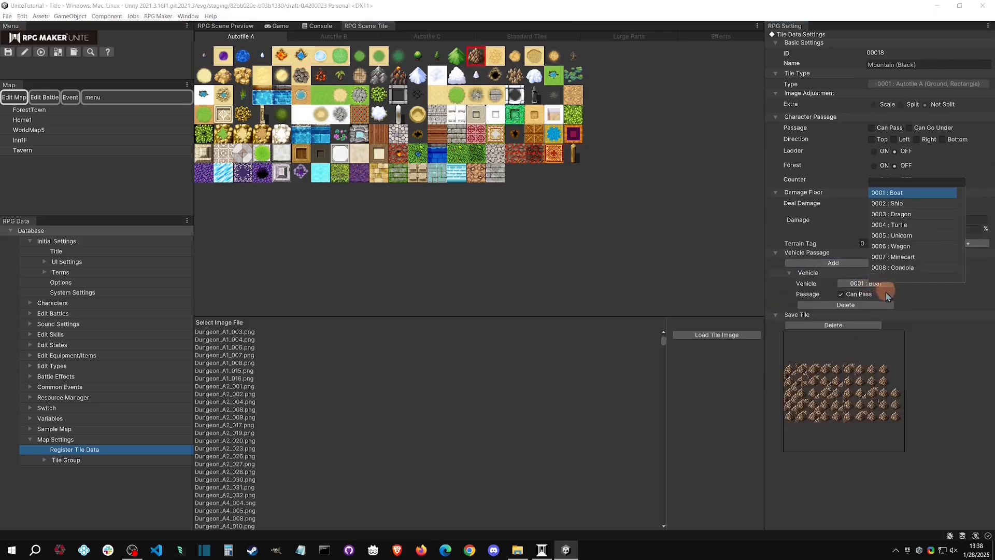
{"action": "left_click", "coordinate": [891, 214]}
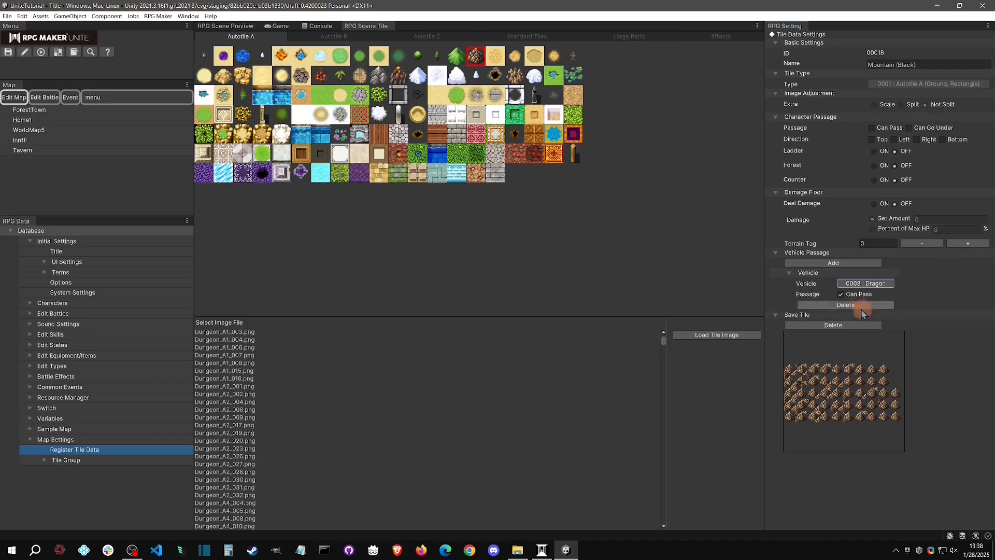
Add a vehicle passage to the Forest (Dead Tree) tile and set its vehicle to Dragon
{"action": "left_click", "coordinate": [573, 56]}
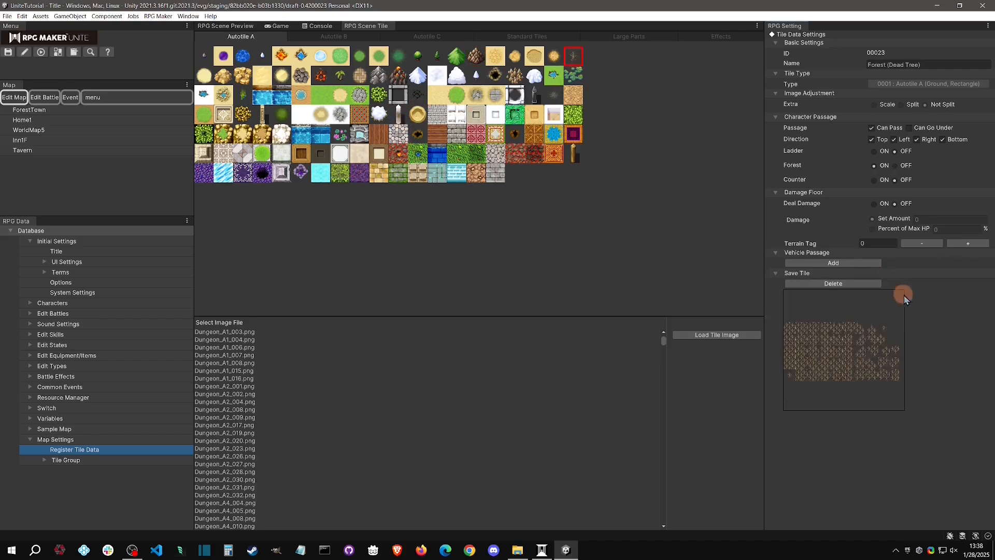
{"action": "left_click", "coordinate": [845, 263]}
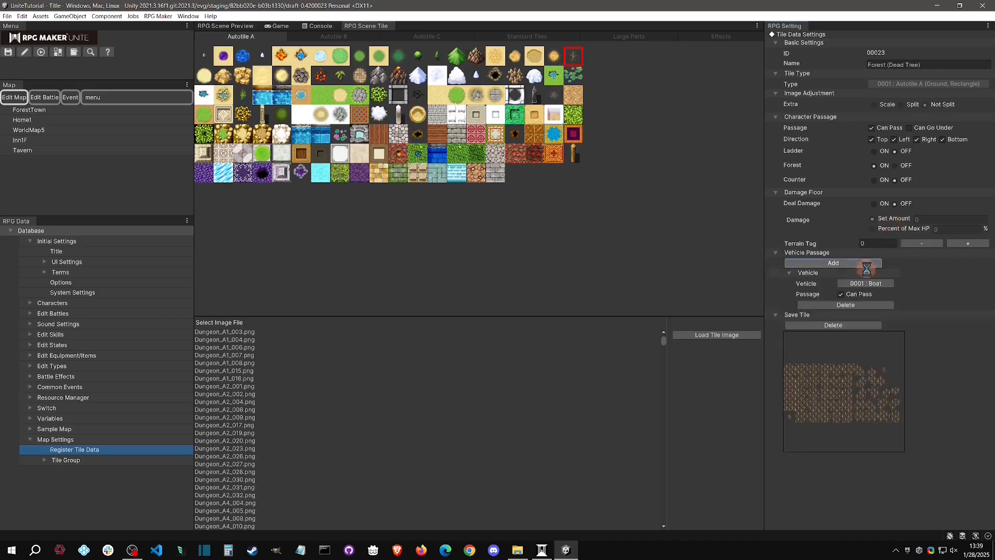
{"action": "left_click", "coordinate": [865, 284]}
{"action": "left_click", "coordinate": [906, 214]}
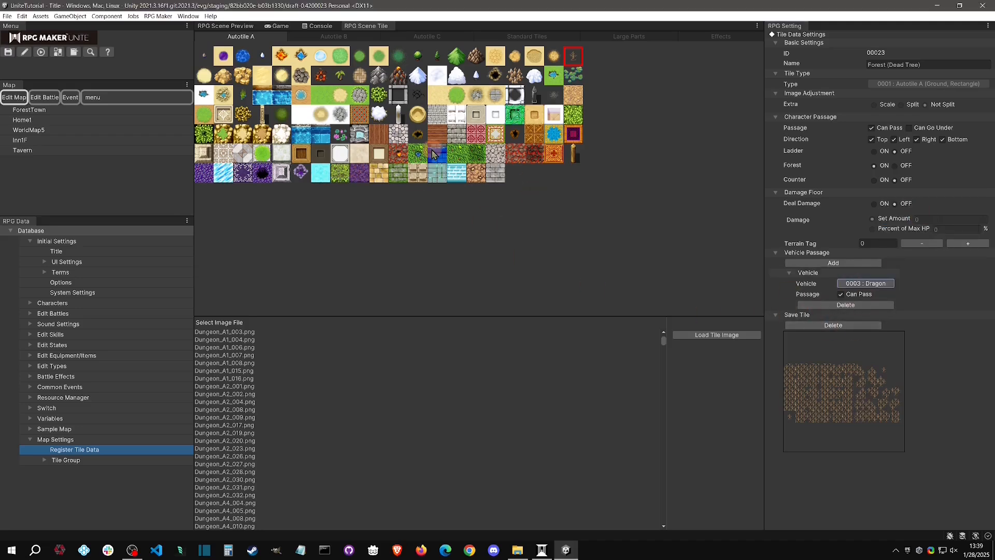
Playtest a new game, sail the boat to the lake's eastern shore and board the dragon
{"action": "left_click", "coordinate": [33, 131]}
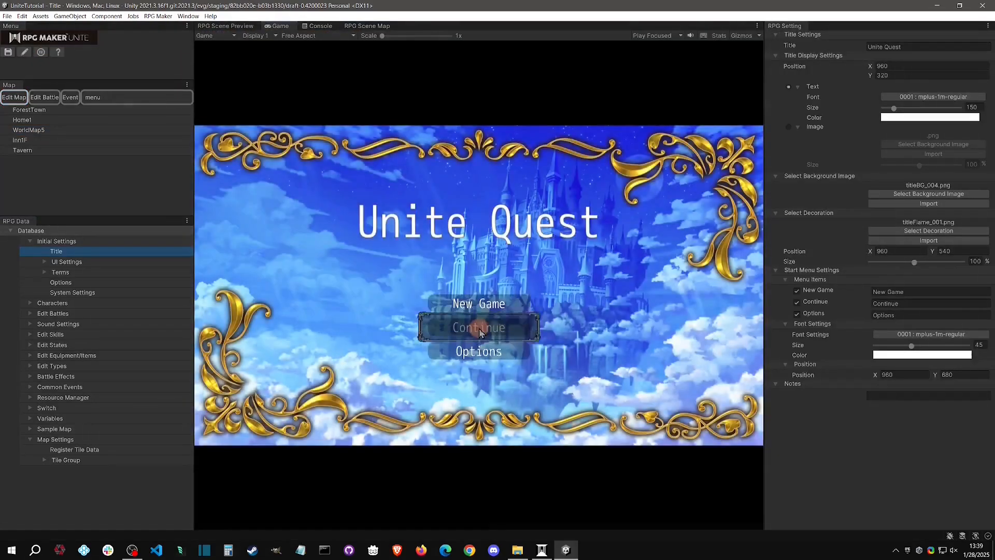
{"action": "left_click", "coordinate": [474, 302]}
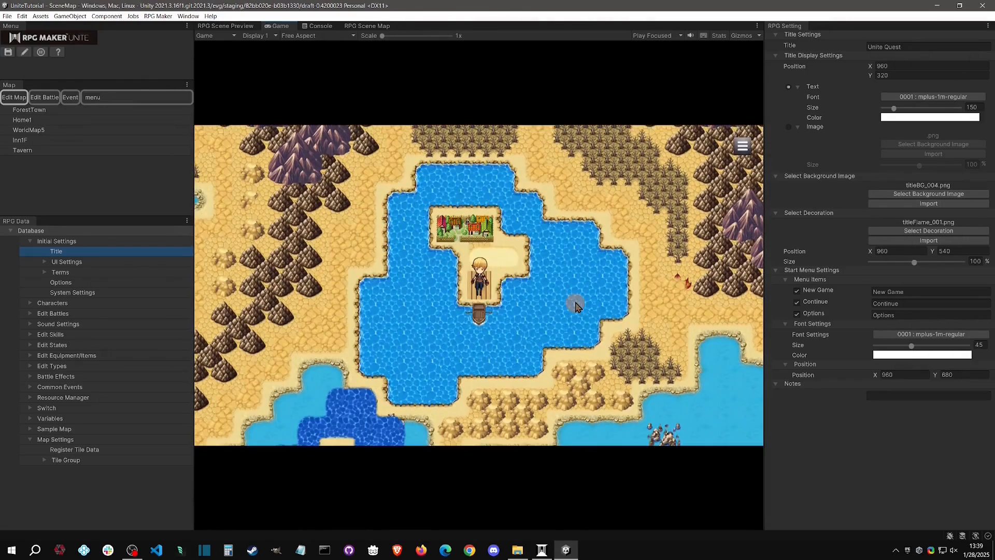
{"action": "left_click_drag", "start_coordinate": [575, 306], "coordinate": [575, 306]}
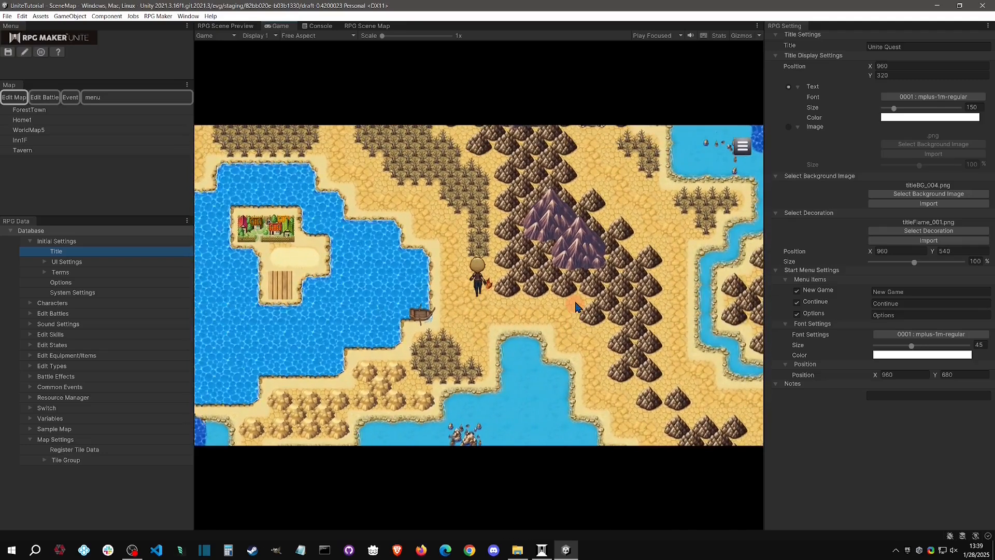
{"action": "key", "text": "Up"}
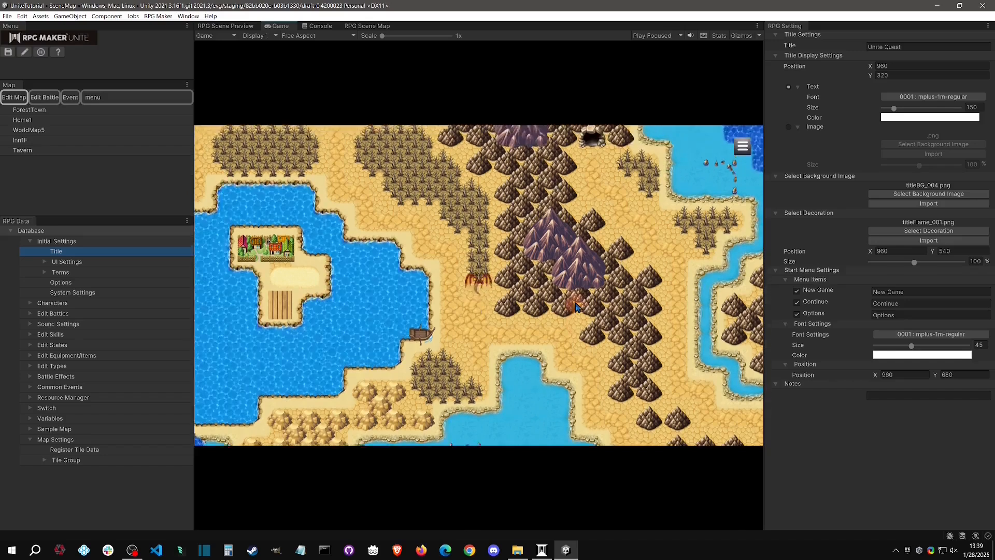
{"action": "left_click_drag", "start_coordinate": [575, 306], "coordinate": [577, 307]}
Fly the dragon over the dead-tree forest north of the lake and back, and end the playtest
{"action": "key", "text": "Left"}
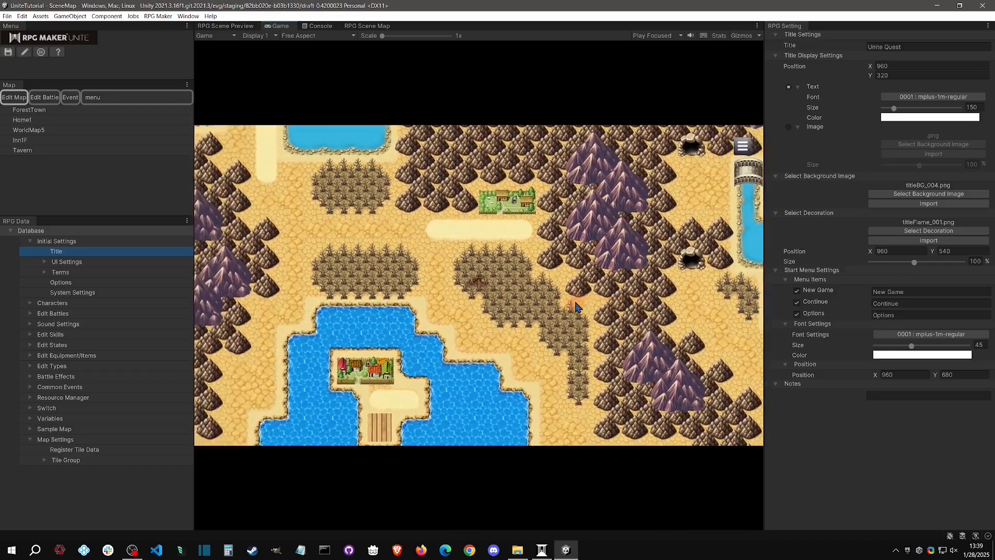
{"action": "key", "text": "Up"}
{"action": "key", "text": "Down"}
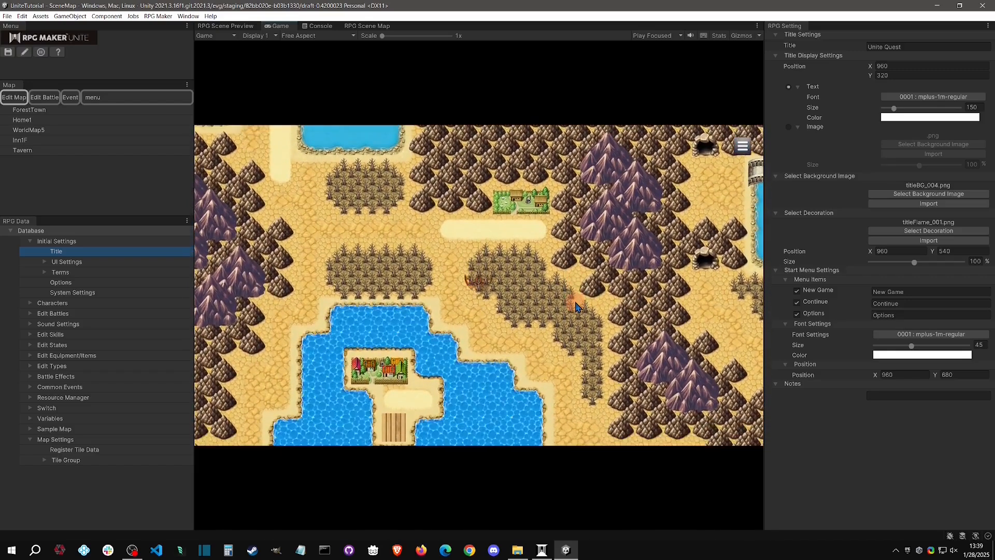
{"action": "key", "text": "Right"}
{"action": "key", "text": "Down"}
{"action": "key", "text": "Down"}
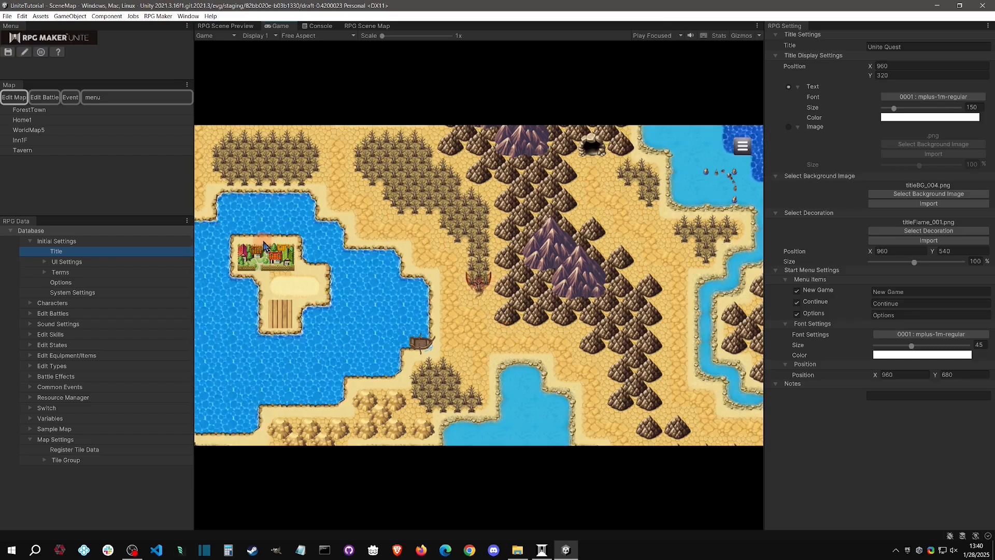
{"action": "key", "text": "ctrl+p"}
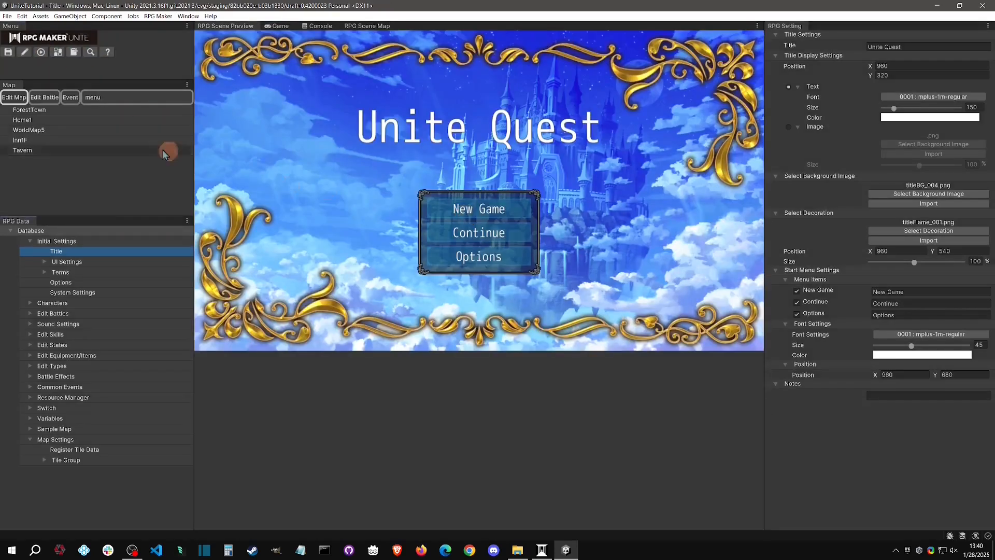
Set the initial placement of the Ship directly west of the dragon on WorldMap5, and the Turtle directly below the Ship
{"action": "left_click", "coordinate": [29, 129]}
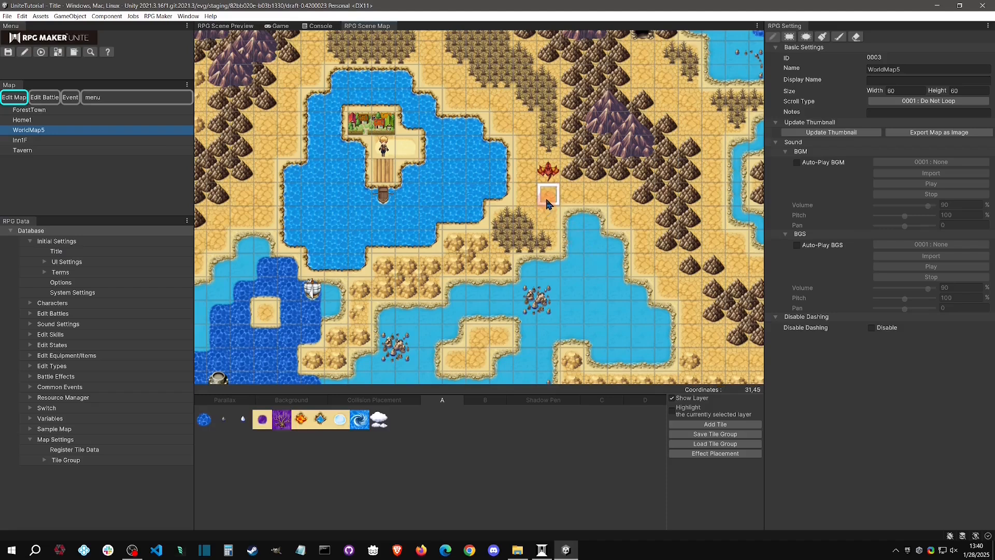
{"action": "left_click", "coordinate": [70, 97]}
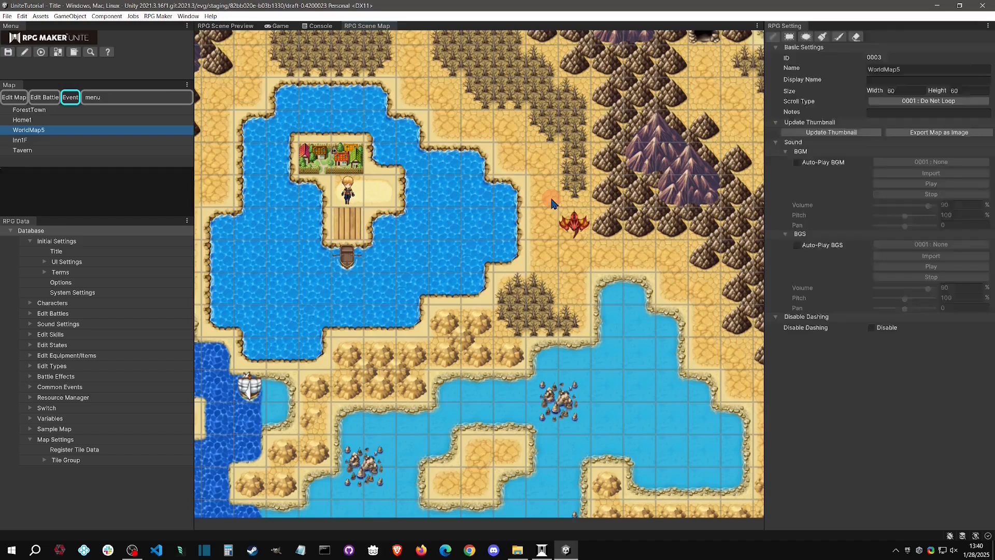
{"action": "right_click", "coordinate": [542, 228]}
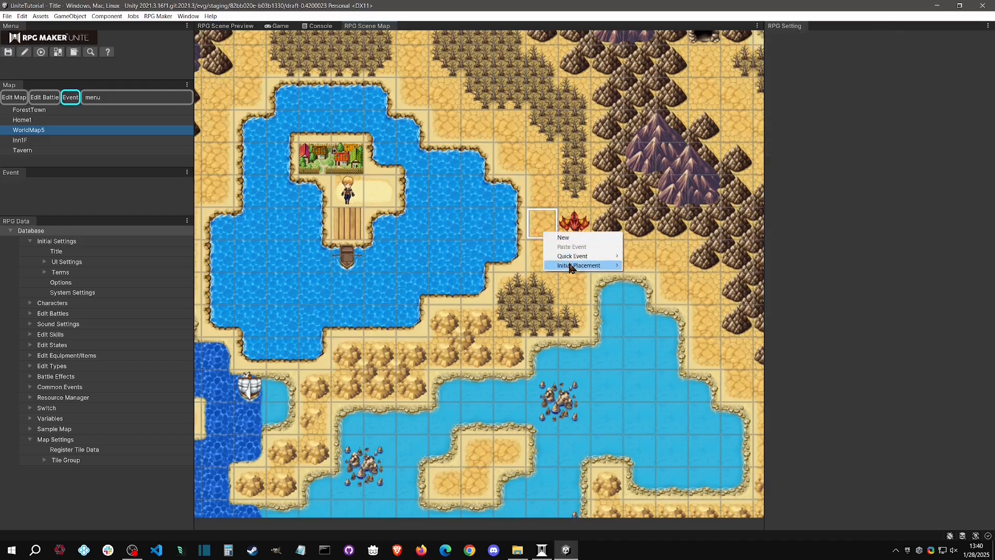
{"action": "mouse_move", "coordinate": [570, 267]}
{"action": "left_click", "coordinate": [648, 286]}
{"action": "right_click", "coordinate": [552, 259]}
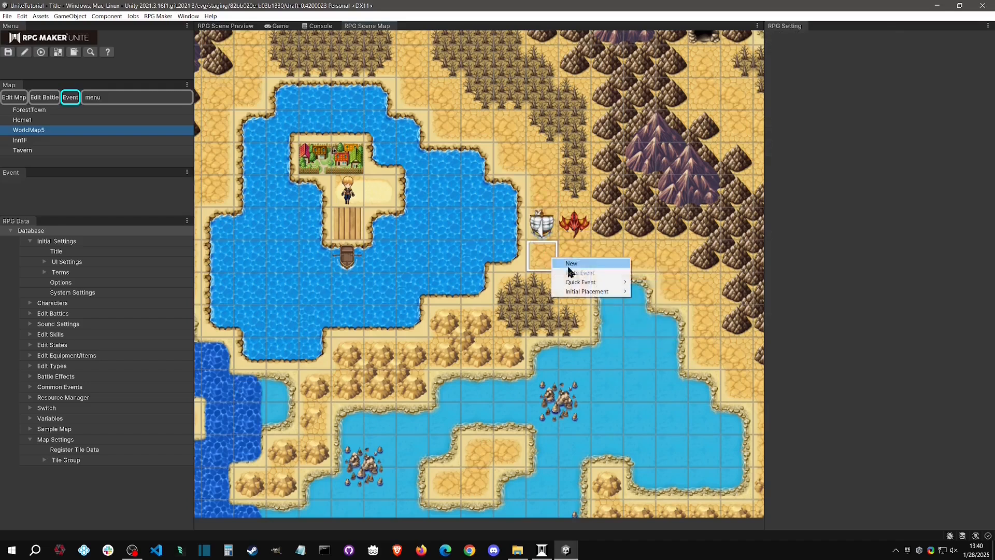
{"action": "mouse_move", "coordinate": [588, 291]}
{"action": "left_click", "coordinate": [652, 330]}
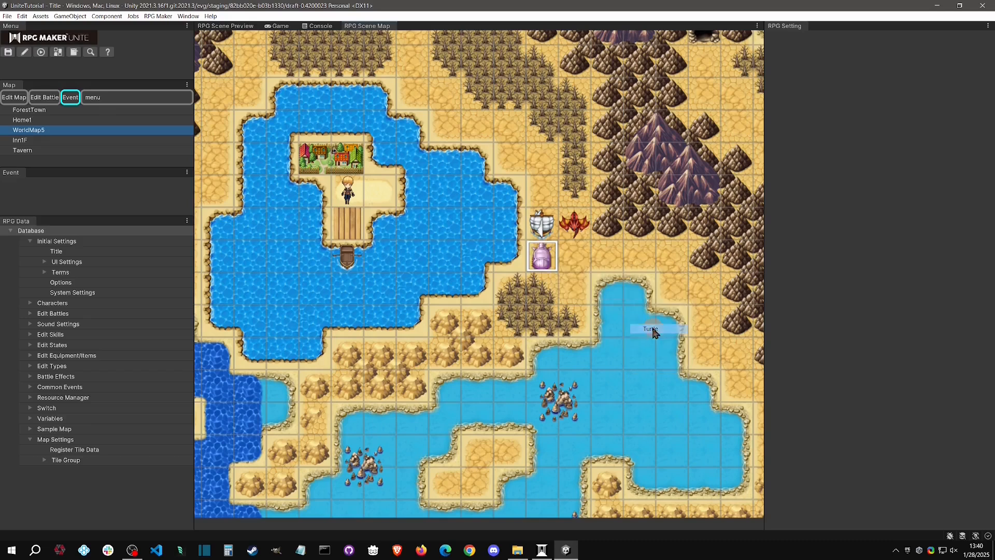
Set the initial placement of the Unicorn on the tile east of the Turtle, and the Wagon east of the Unicorn
{"action": "right_click", "coordinate": [579, 263]}
{"action": "mouse_move", "coordinate": [609, 293]}
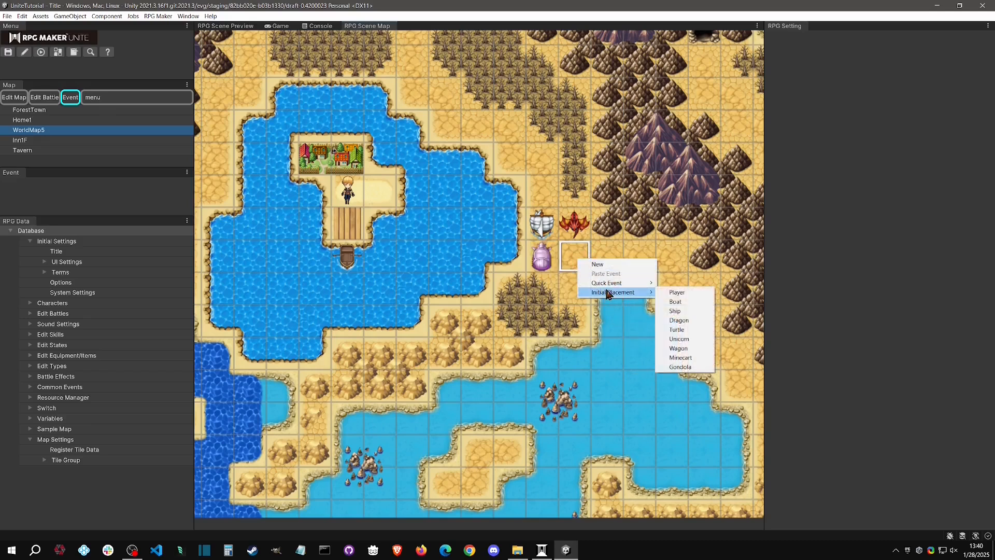
{"action": "left_click", "coordinate": [686, 341]}
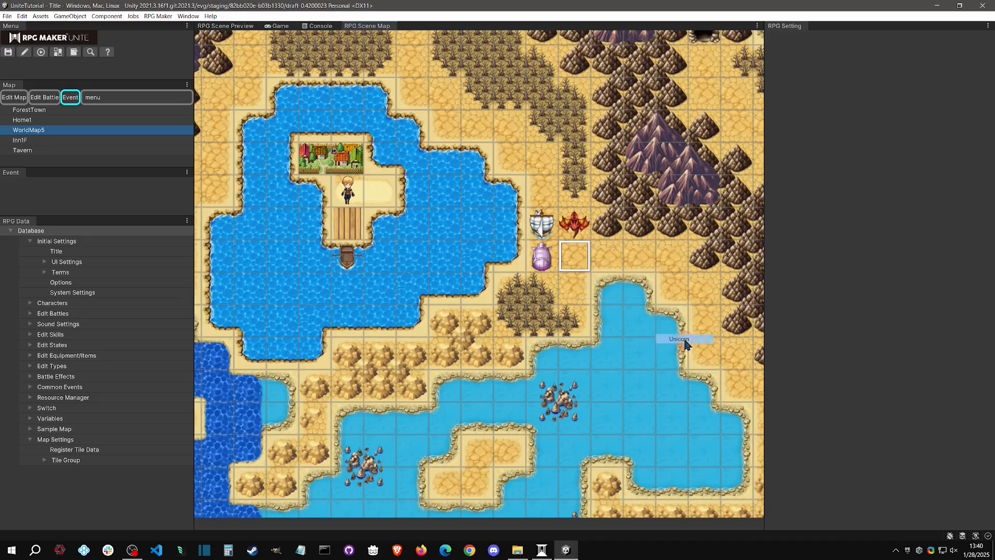
{"action": "right_click", "coordinate": [615, 263]}
{"action": "mouse_move", "coordinate": [664, 293]}
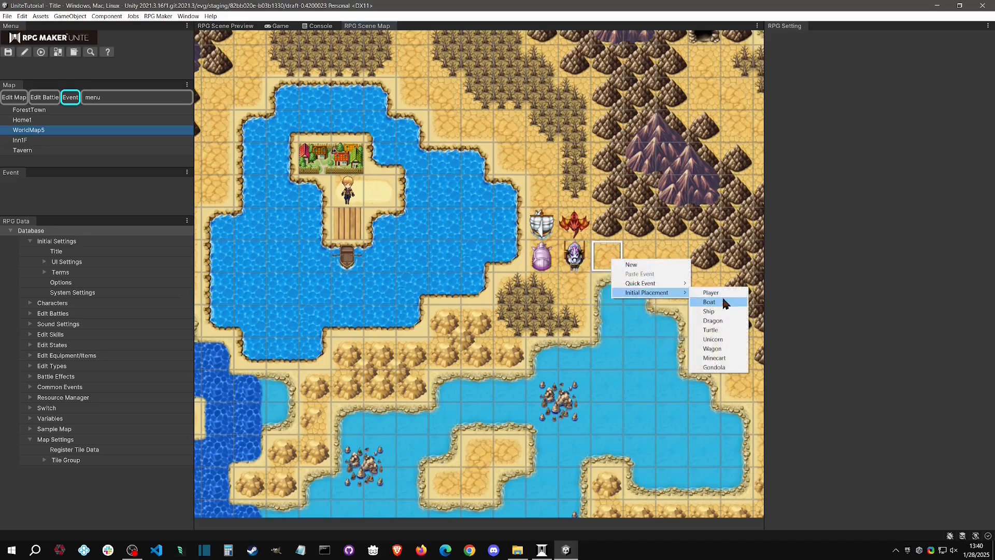
{"action": "left_click", "coordinate": [726, 348]}
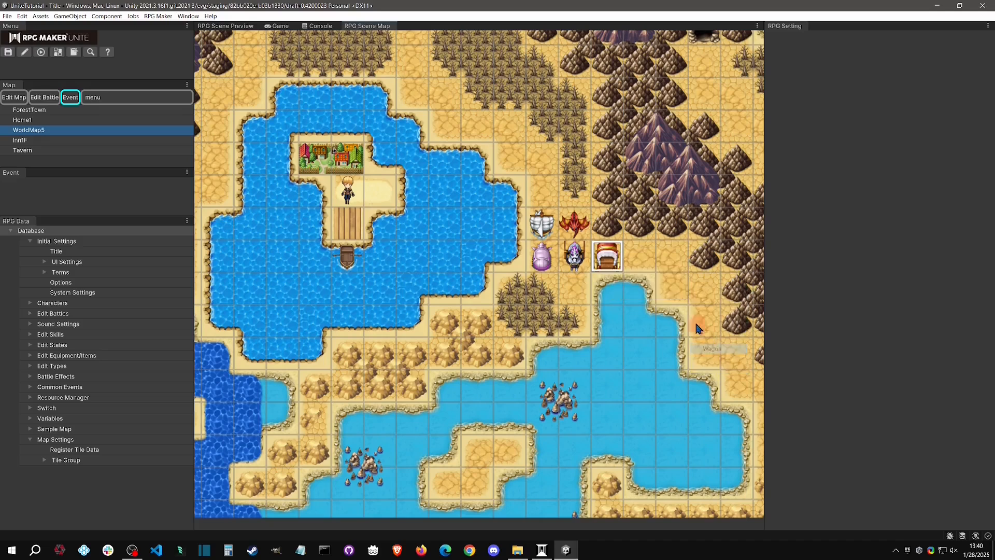
Set the initial placement of the Minecart on the tile east of the Wagon, and the Gondola east of the Minecart
{"action": "right_click", "coordinate": [639, 256]}
{"action": "mouse_move", "coordinate": [691, 293]}
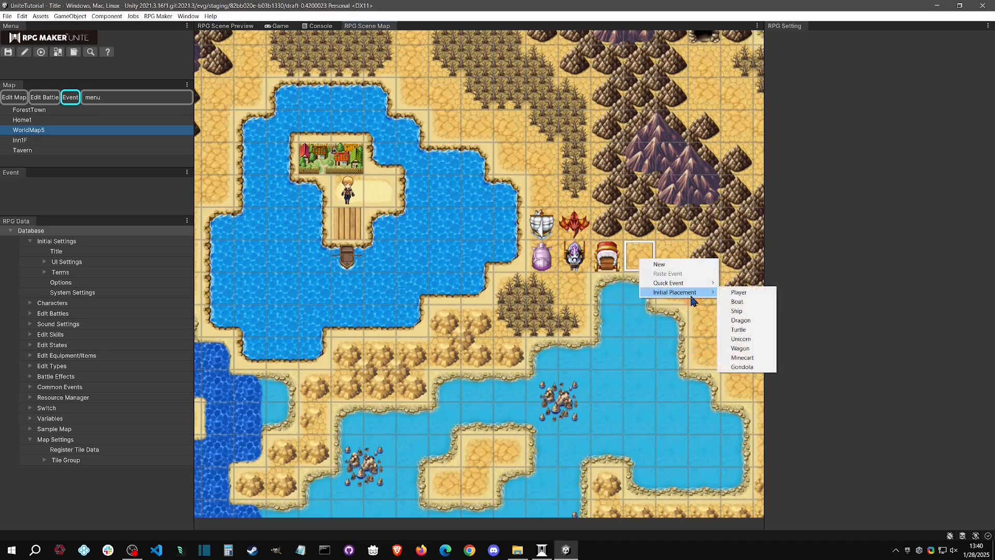
{"action": "left_click", "coordinate": [754, 356]}
{"action": "right_click", "coordinate": [674, 268]}
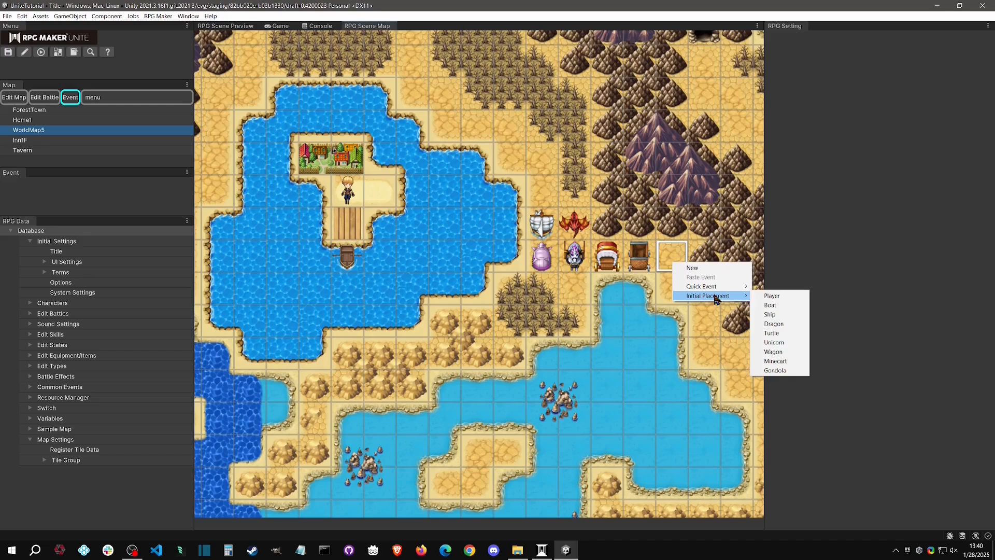
{"action": "left_click", "coordinate": [771, 370]}
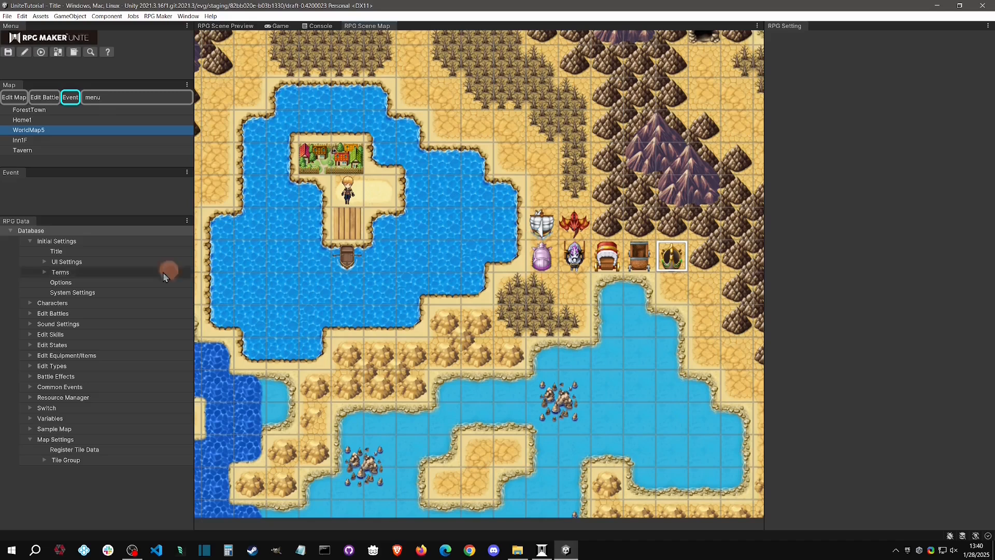
Open the Unicorn's field character resource to examine its images and animation settings for each facing direction
{"action": "left_click", "coordinate": [59, 294]}
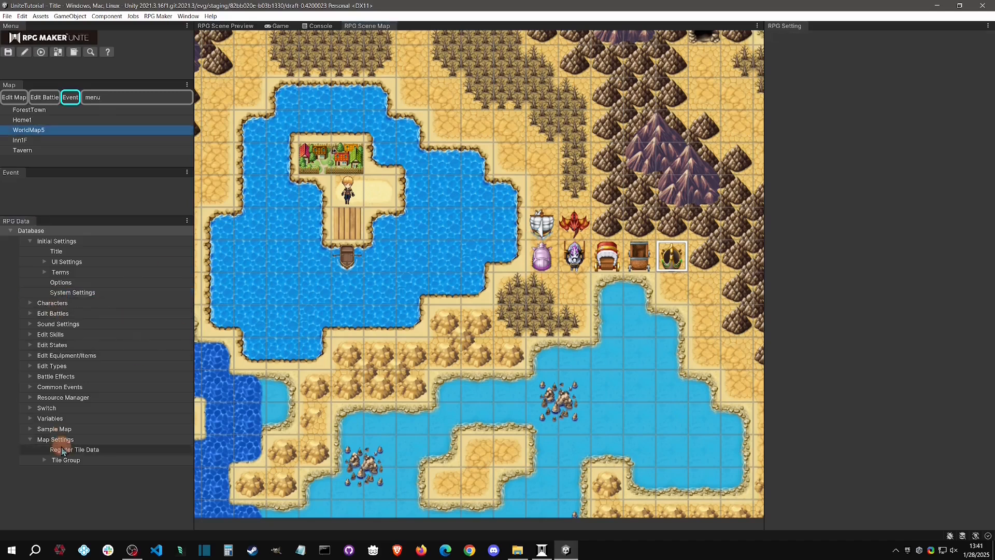
{"action": "left_click", "coordinate": [30, 397]}
{"action": "scroll", "coordinate": [105, 378], "scroll_direction": "down", "scroll_amount": 10}
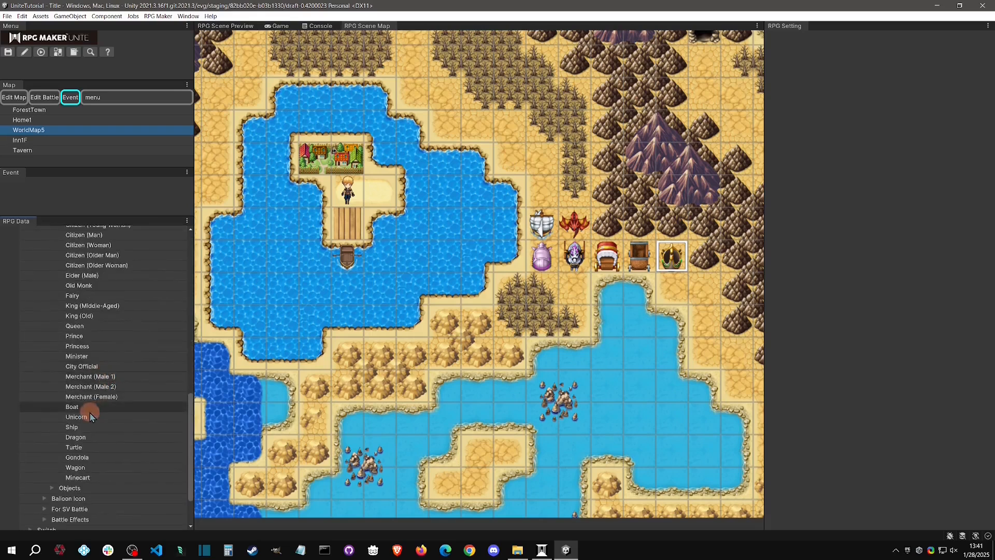
{"action": "left_click", "coordinate": [114, 416]}
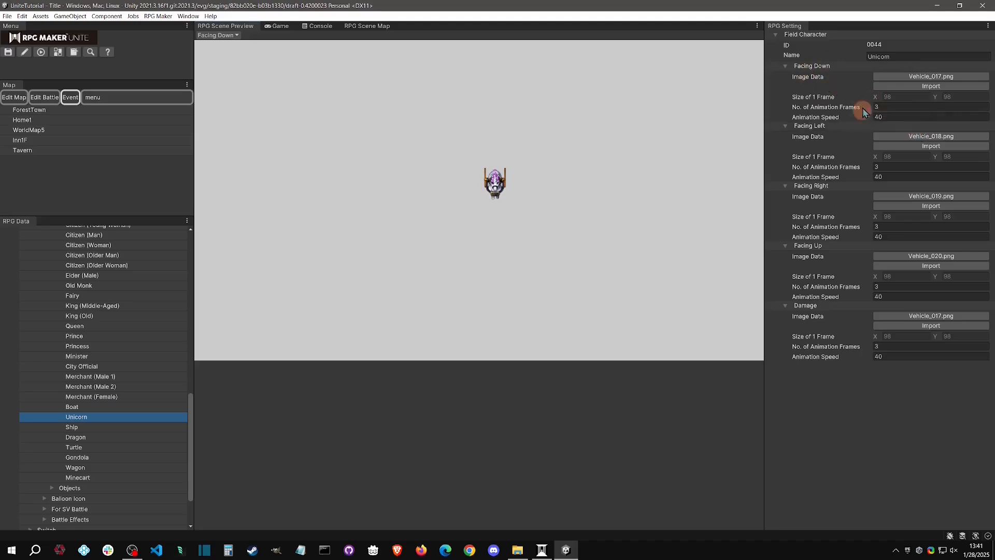
{"action": "left_click", "coordinate": [220, 35]}
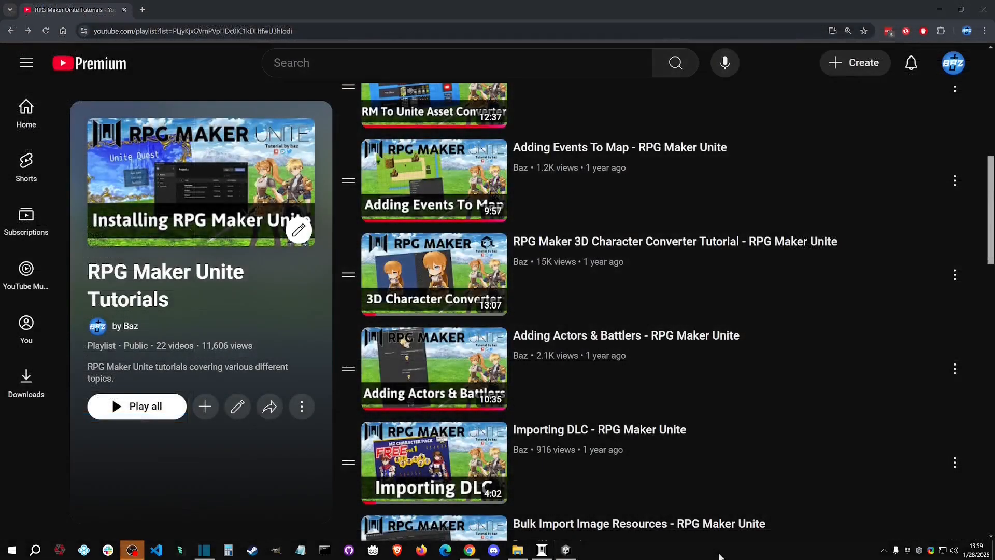
{"action": "left_click", "coordinate": [528, 357]}
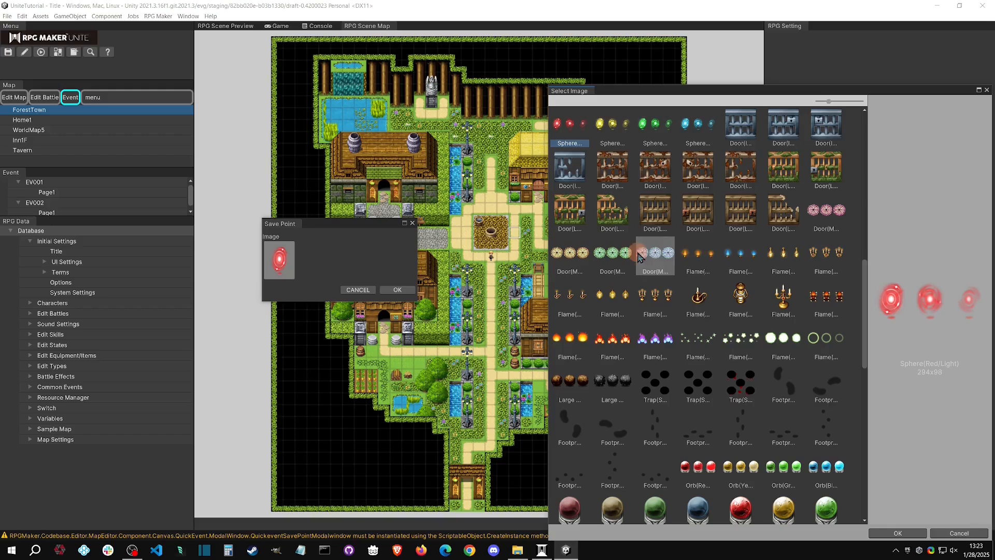
{"action": "scroll", "coordinate": [715, 302], "scroll_direction": "down", "scroll_amount": 7}
{"action": "scroll", "coordinate": [762, 223], "scroll_direction": "up", "scroll_amount": 2}
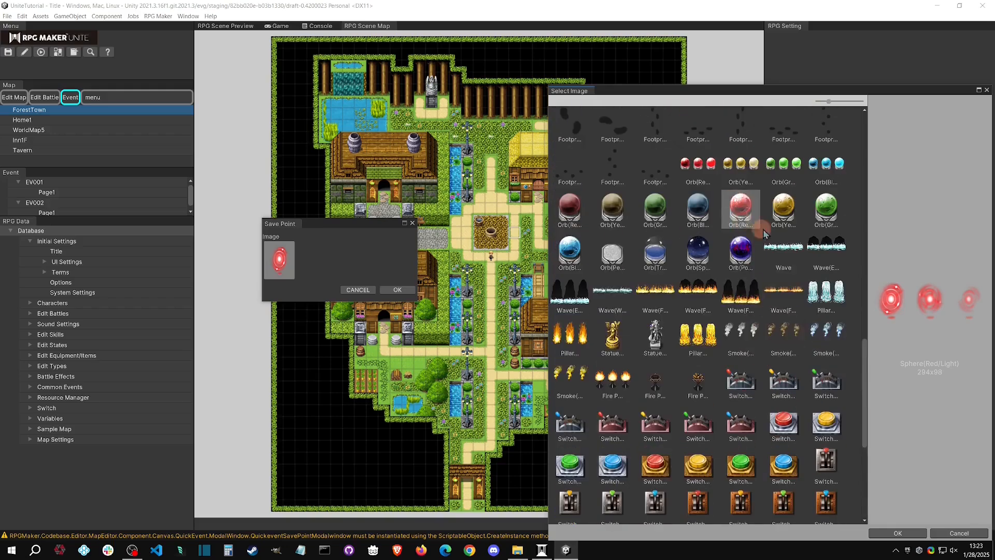